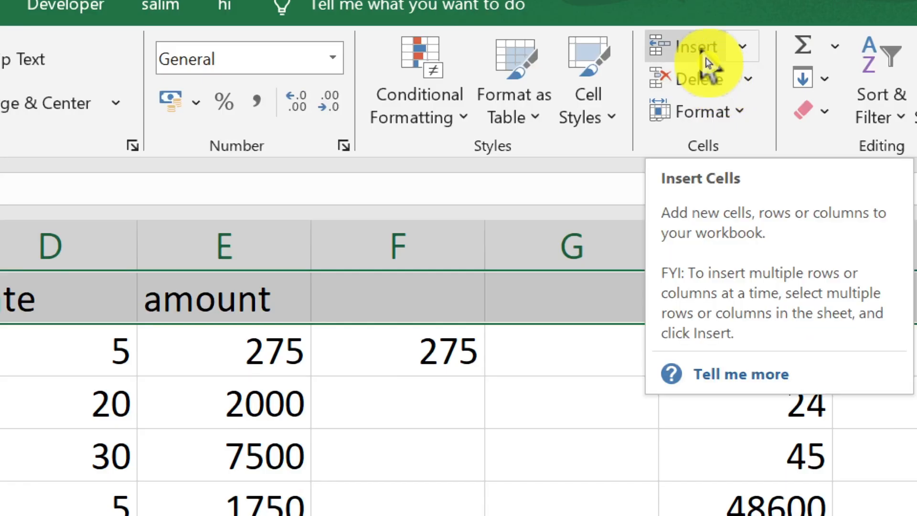
# - Try inserting a blank sheet row above the header row twice, undoing each insertion
pyautogui.click(706, 58)
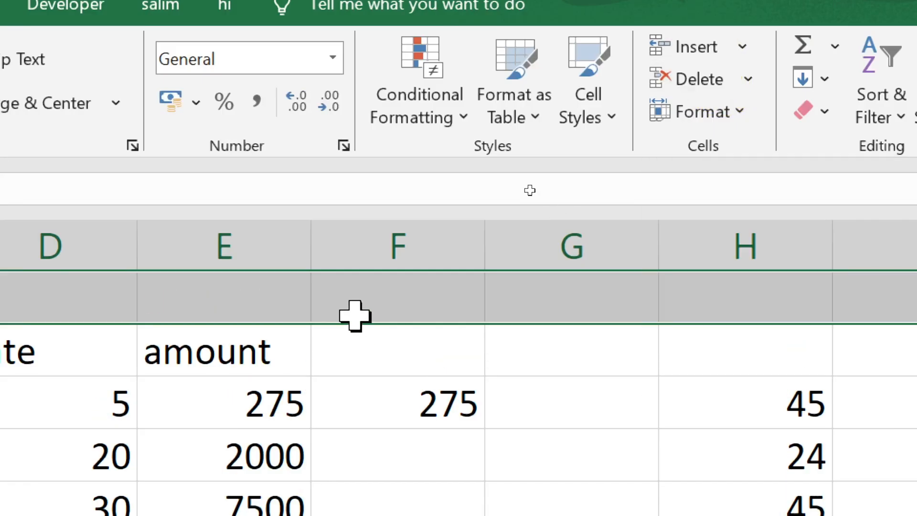
pyautogui.hotkey('ctrl', 'z')
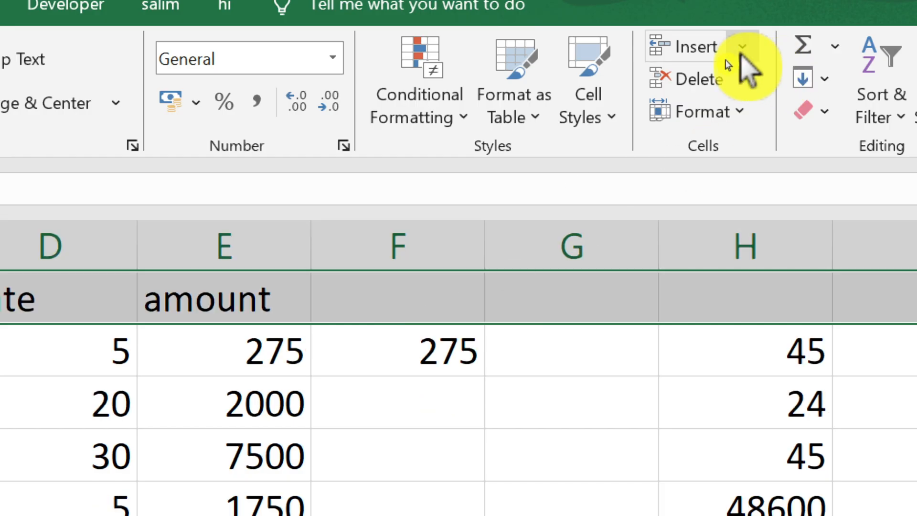
pyautogui.click(741, 46)
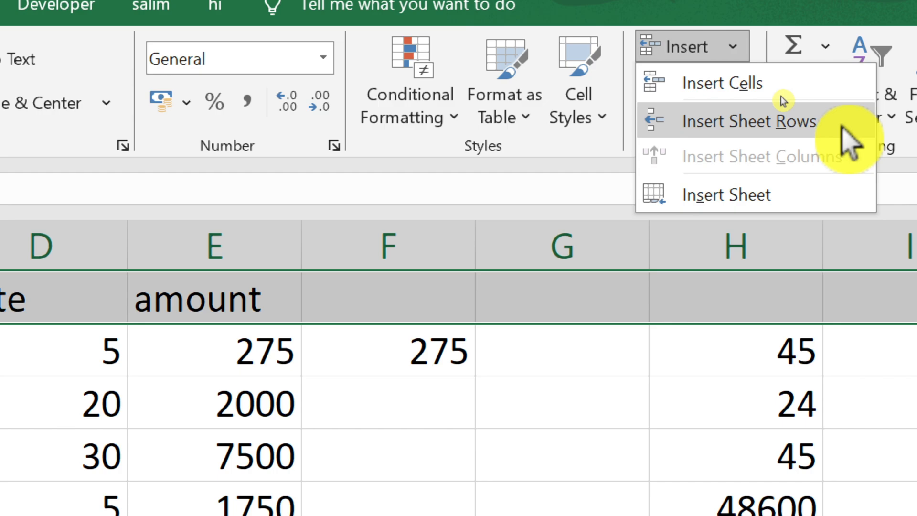
pyautogui.click(843, 125)
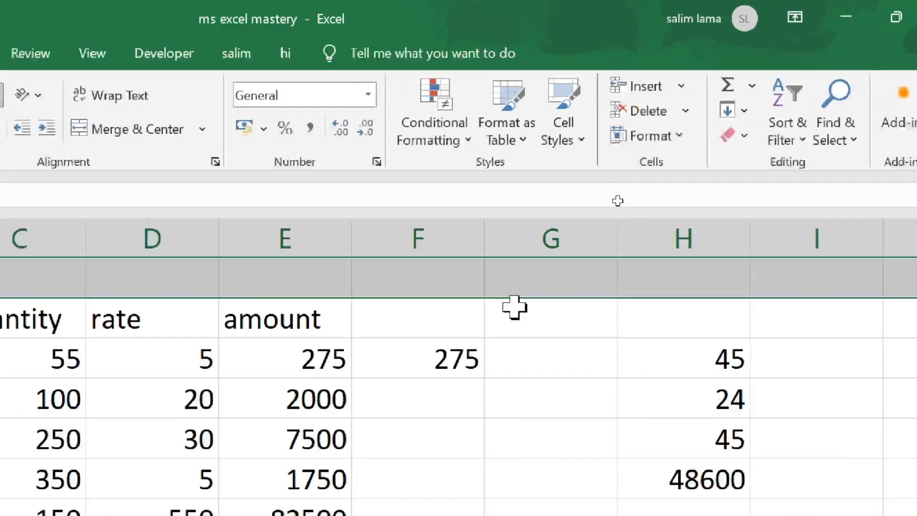
pyautogui.hotkey('ctrl', 'z')
# - Insert two blank rows at once above the header row
pyautogui.moveTo(18, 182); pyautogui.dragTo(18, 206)
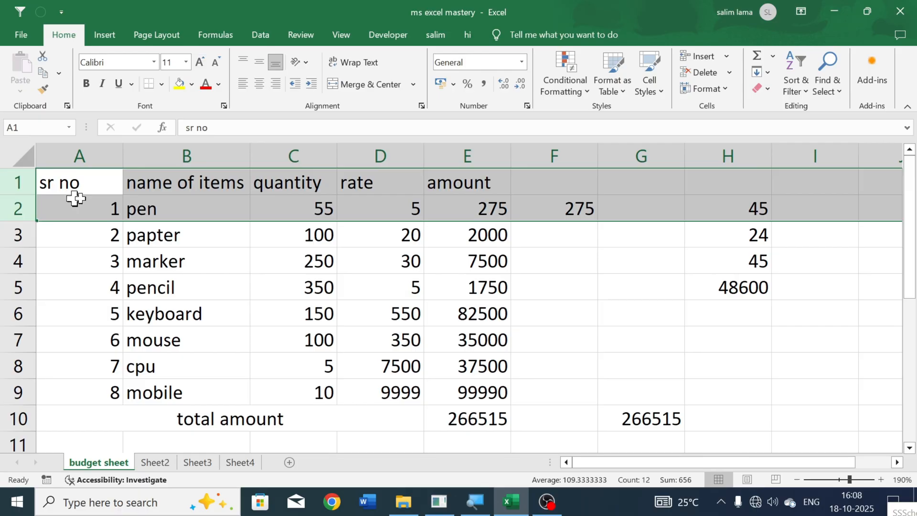
pyautogui.click(710, 62)
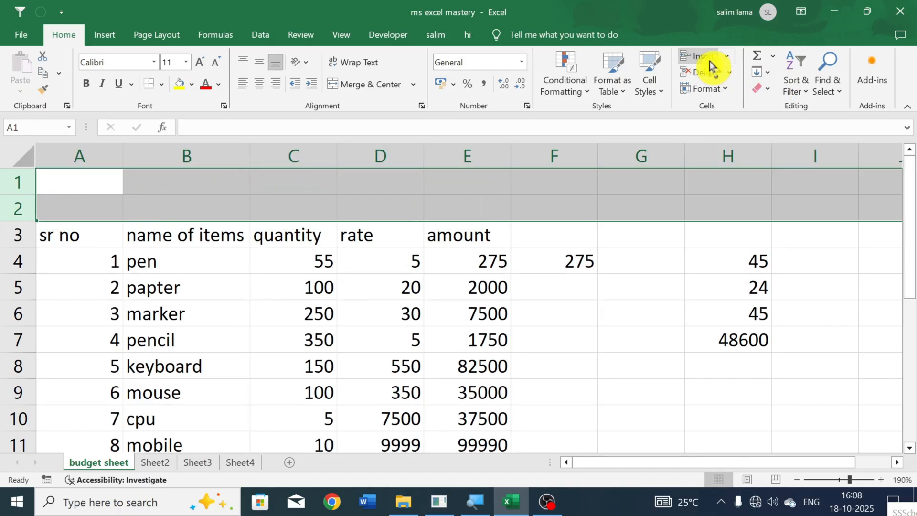
pyautogui.click(67, 281)
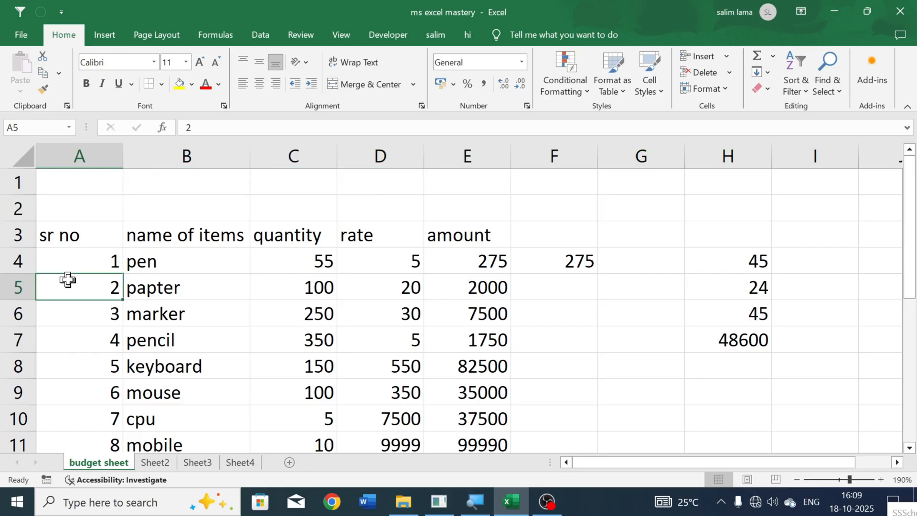
pyautogui.click(164, 238)
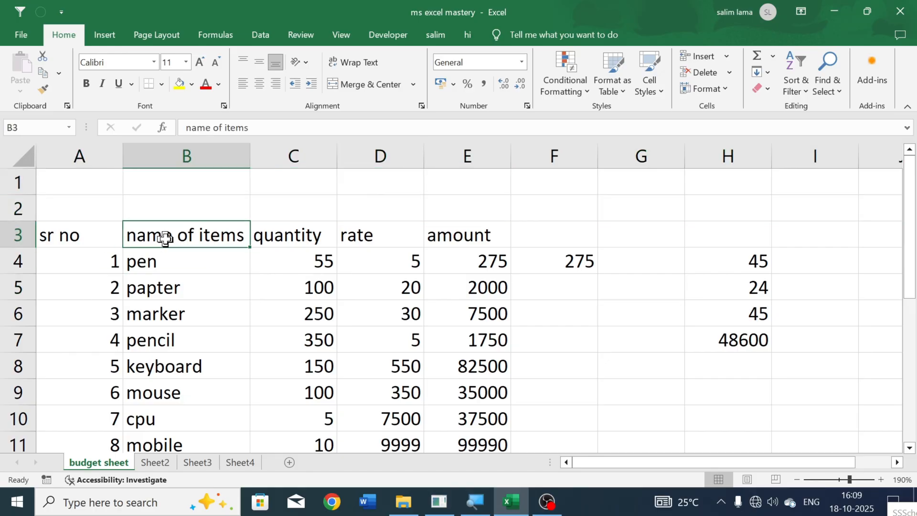
# - Insert a blank column before the name of items column, and undo both this column and the two-row insertion
pyautogui.click(266, 157)
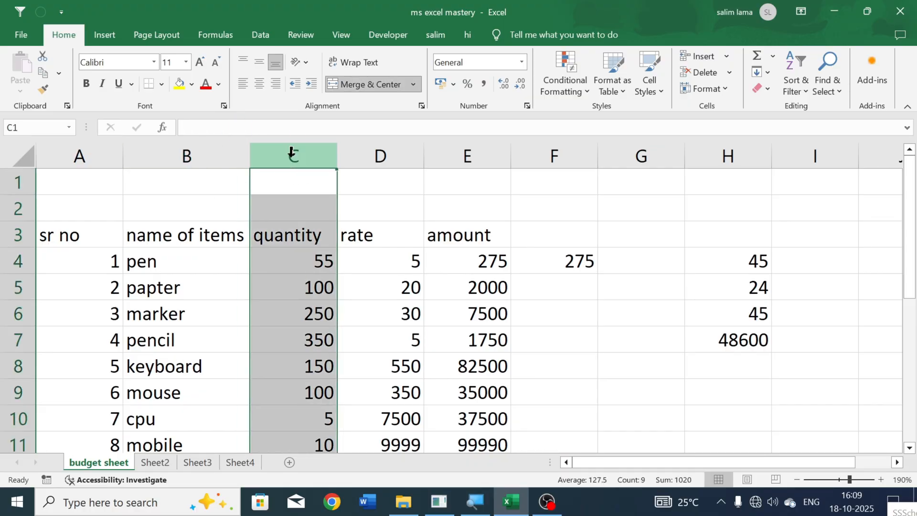
pyautogui.click(179, 156)
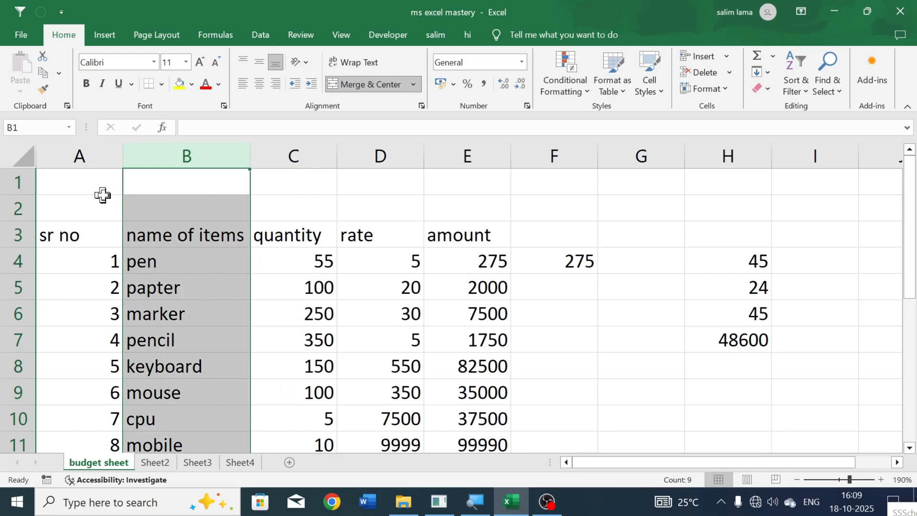
pyautogui.click(691, 56)
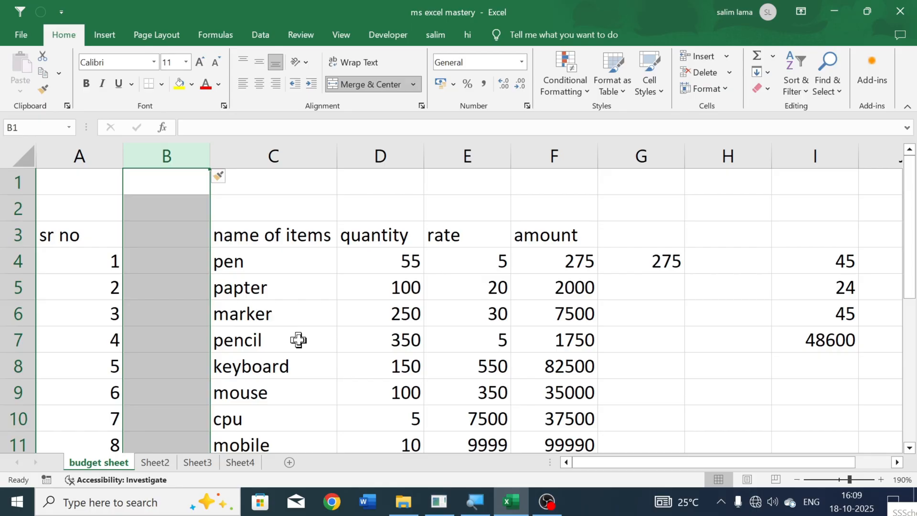
pyautogui.hotkey('ctrl', 'z')
pyautogui.hotkey('ctrl', 'z')
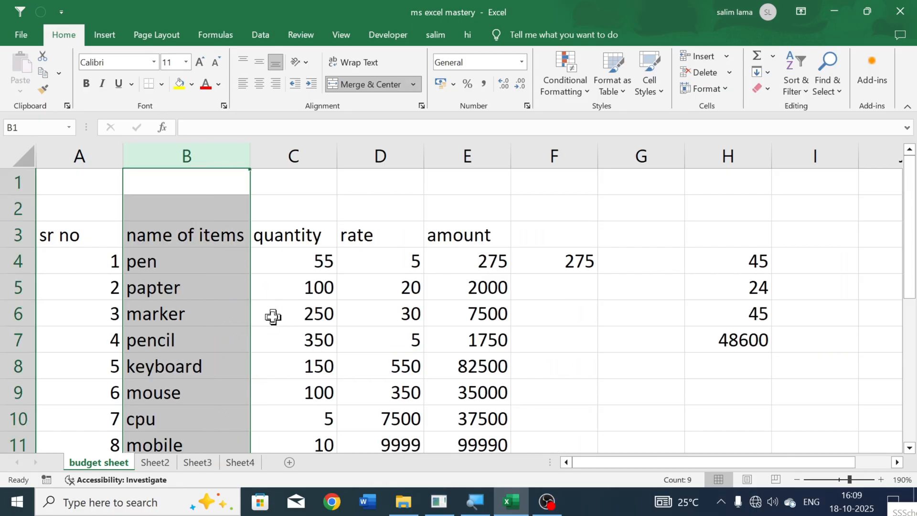
pyautogui.click(195, 255)
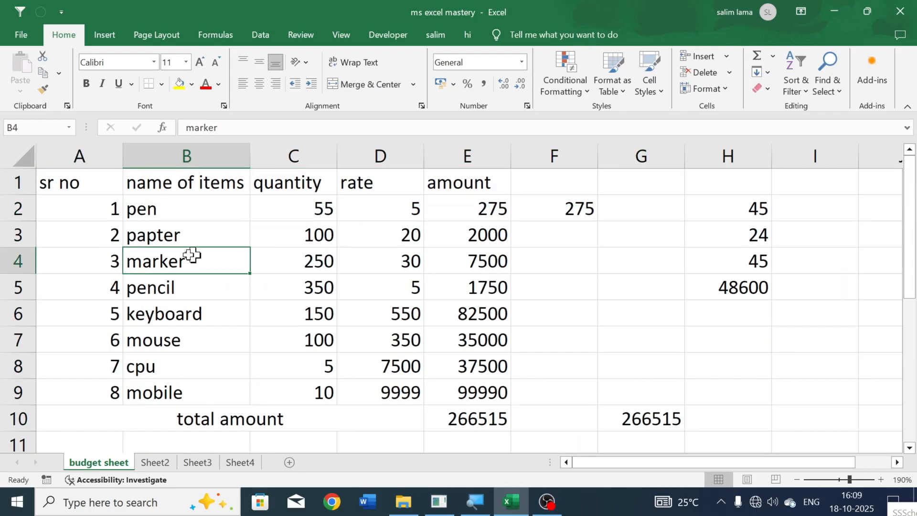
# - Insert four blank rows one after another above the header row
pyautogui.click(4, 191)
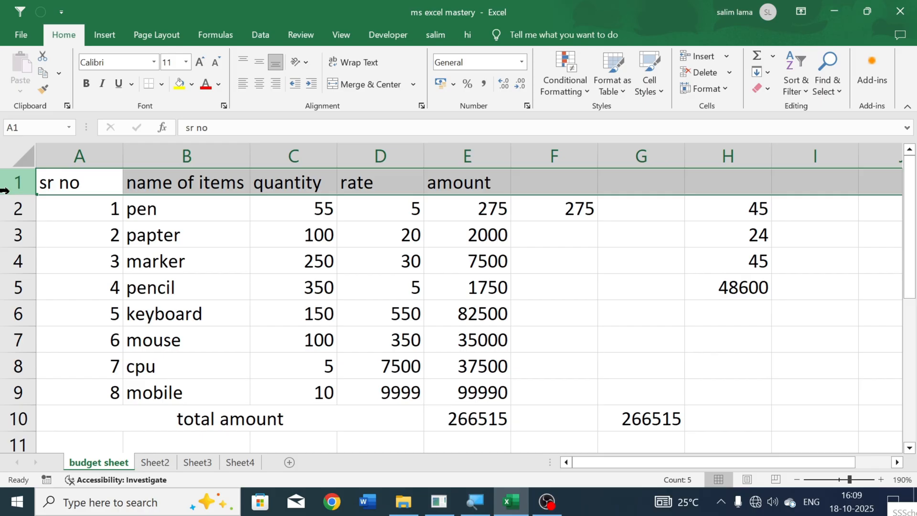
pyautogui.hotkey('ctrl', 'shift', '=')
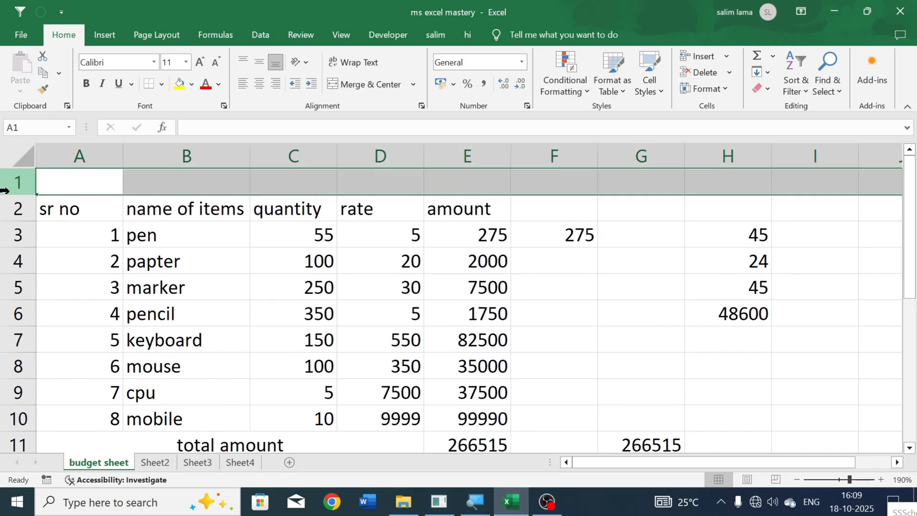
pyautogui.hotkey('ctrl', 'shift', '=')
pyautogui.hotkey('ctrl', 'shift', '=')
pyautogui.hotkey('ctrl', 'shift', '=')
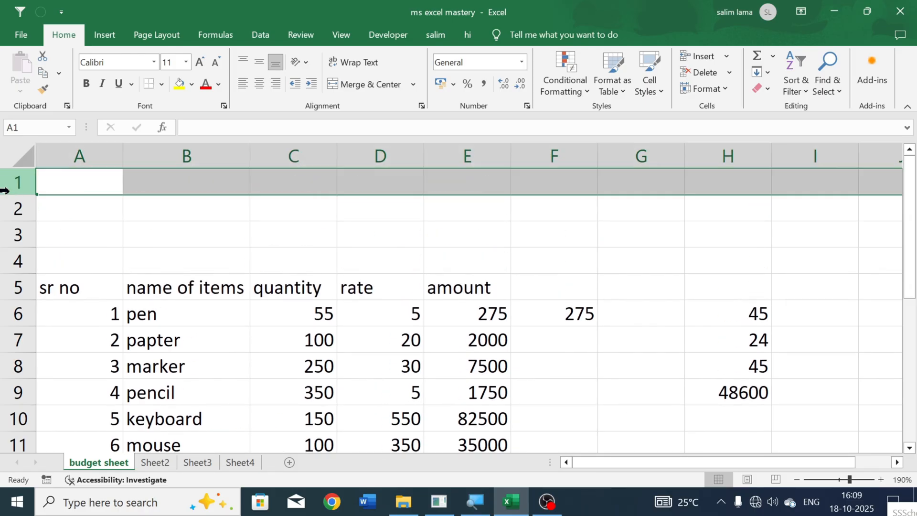
# - Delete the four blank rows above the header row
pyautogui.hotkey('ctrl', '-')
pyautogui.hotkey('ctrl', '-')
pyautogui.hotkey('ctrl', '-')
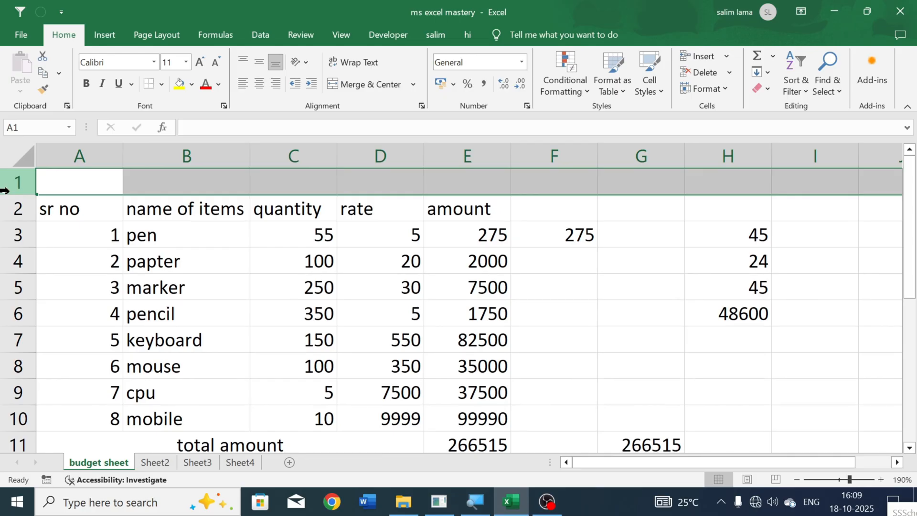
pyautogui.hotkey('ctrl', '-')
pyautogui.click(261, 178)
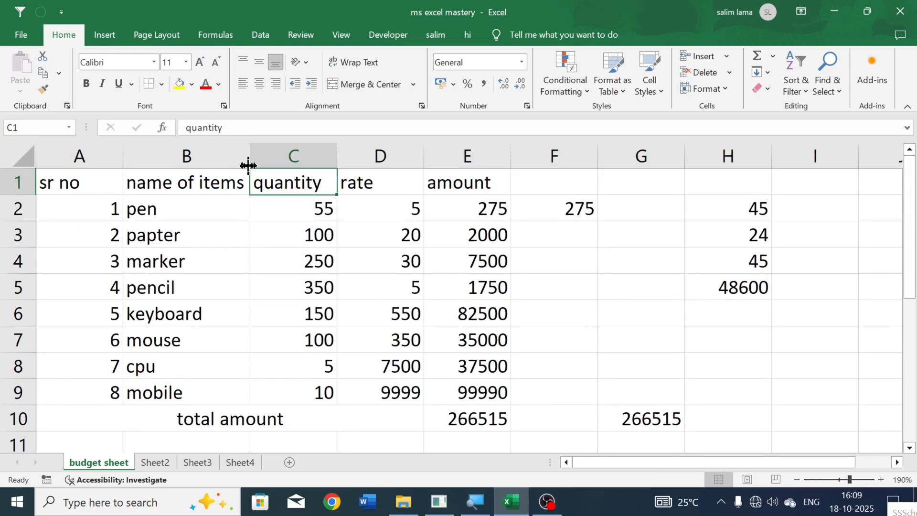
# - Insert three blank columns before the name of items column
pyautogui.click(224, 156)
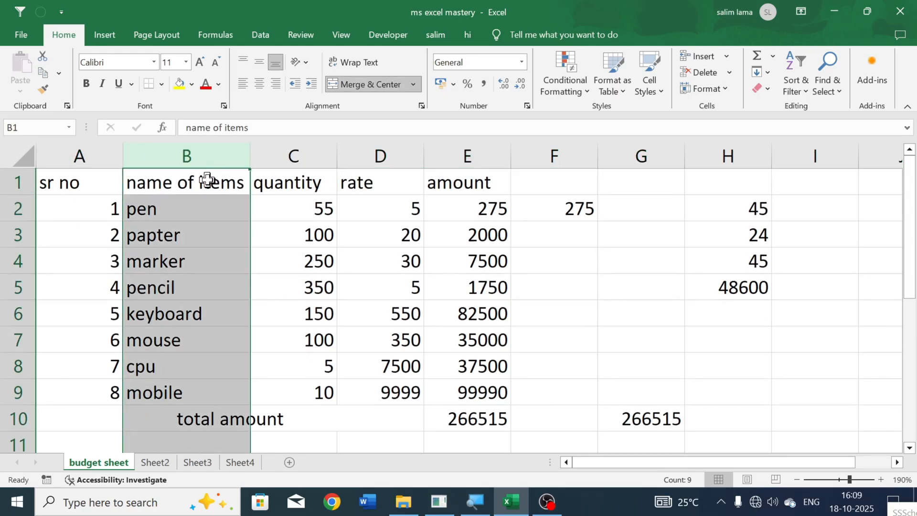
pyautogui.hotkey('ctrl', '+')
pyautogui.hotkey('ctrl', '+')
pyautogui.hotkey('ctrl', '+')
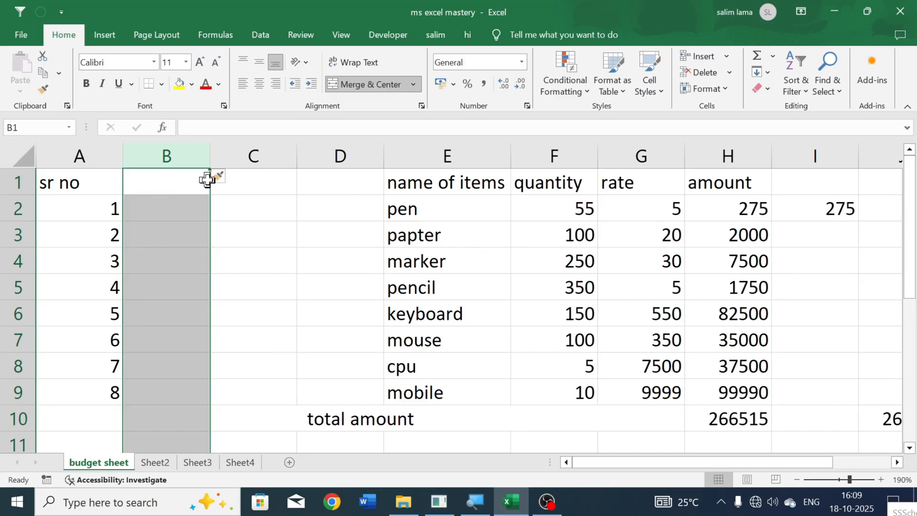
# - Delete the three blank columns between the sr no and name of items columns
pyautogui.hotkey('ctrl', '-')
pyautogui.hotkey('ctrl', '-')
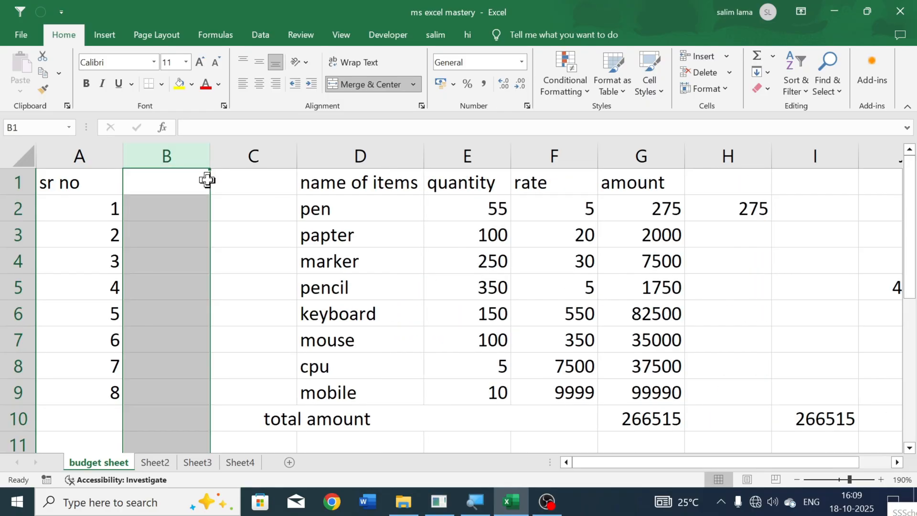
pyautogui.hotkey('ctrl', '-')
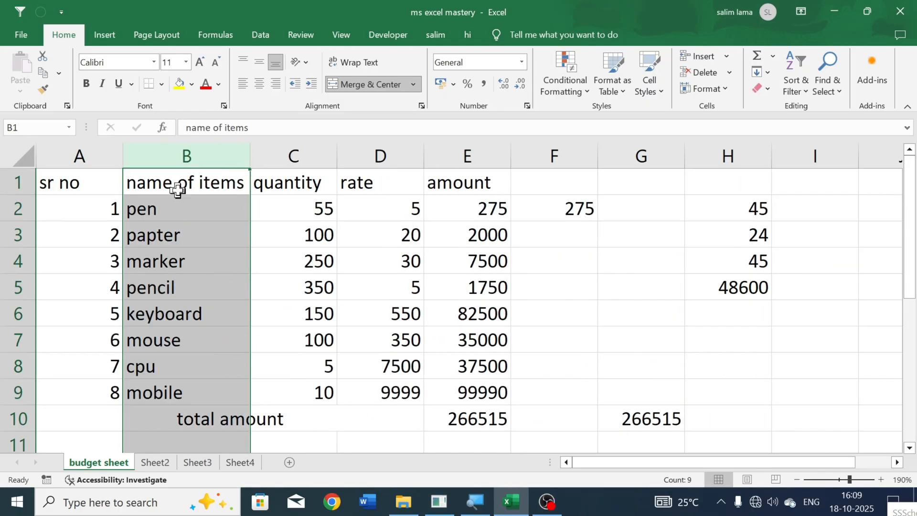
pyautogui.click(207, 199)
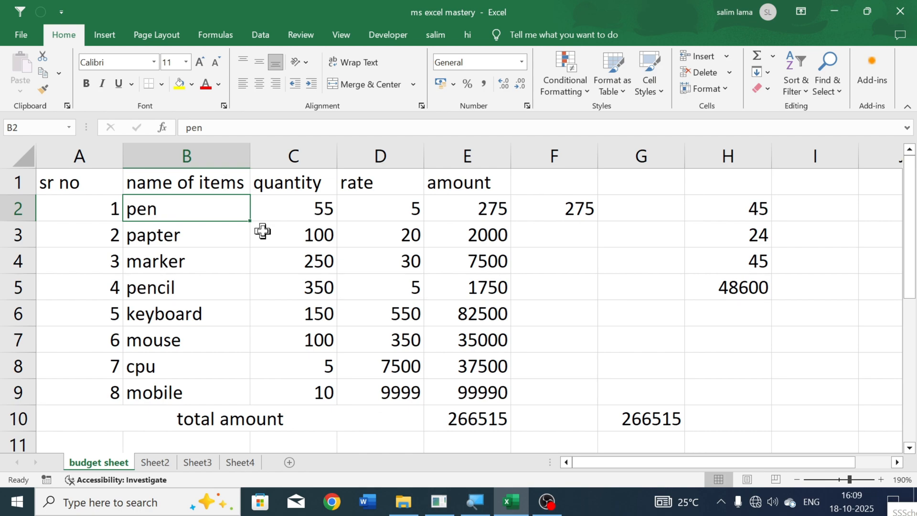
# - Insert one blank row above the header row for a table title
pyautogui.click(4, 176)
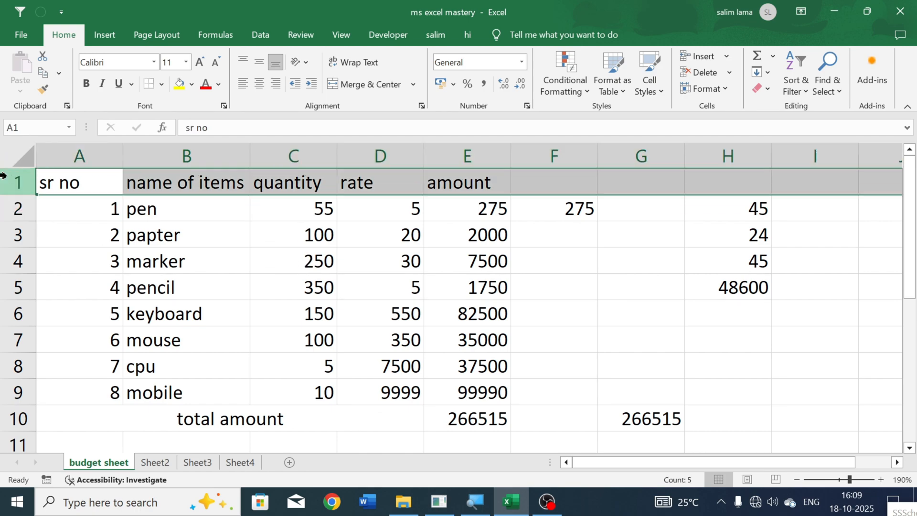
pyautogui.hotkey('ctrl', '+')
pyautogui.click(190, 215)
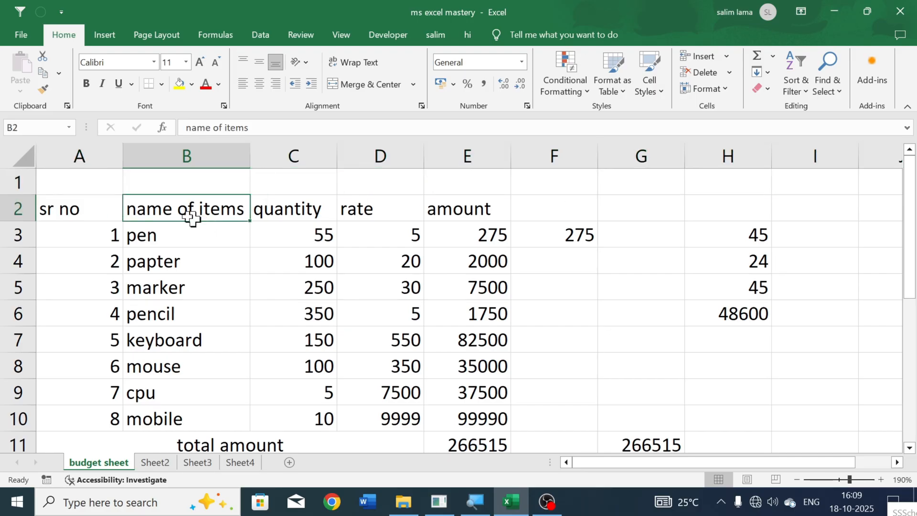
# - Merge and center cells A1 to E1 and enter the title "budget sheet" in the merged cell
pyautogui.moveTo(78, 186); pyautogui.dragTo(459, 187)
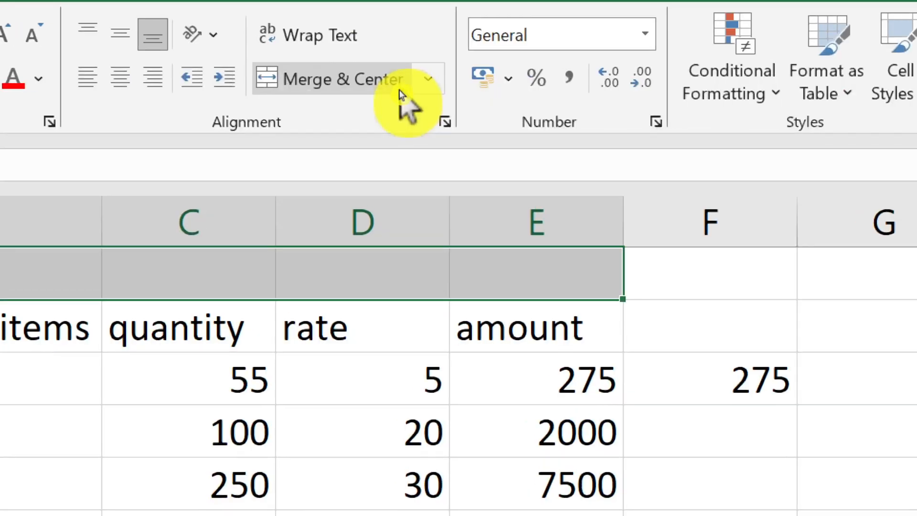
pyautogui.click(421, 89)
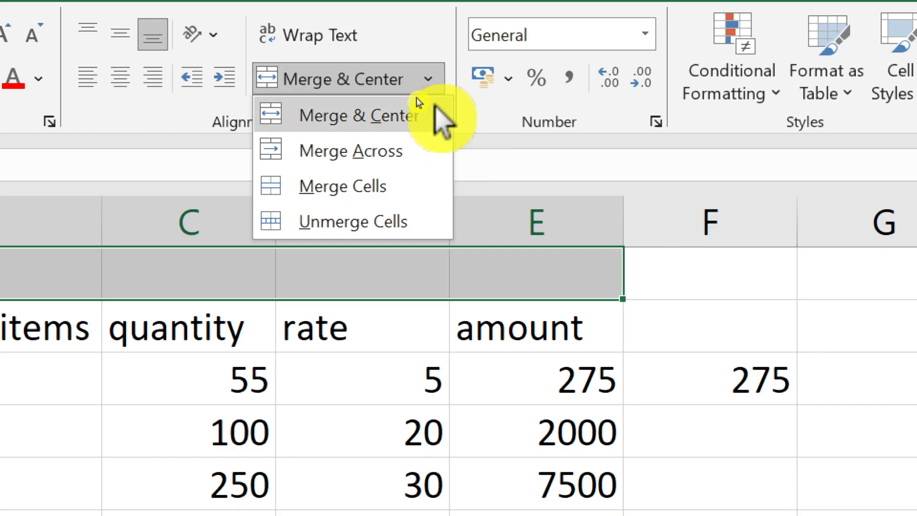
pyautogui.click(424, 112)
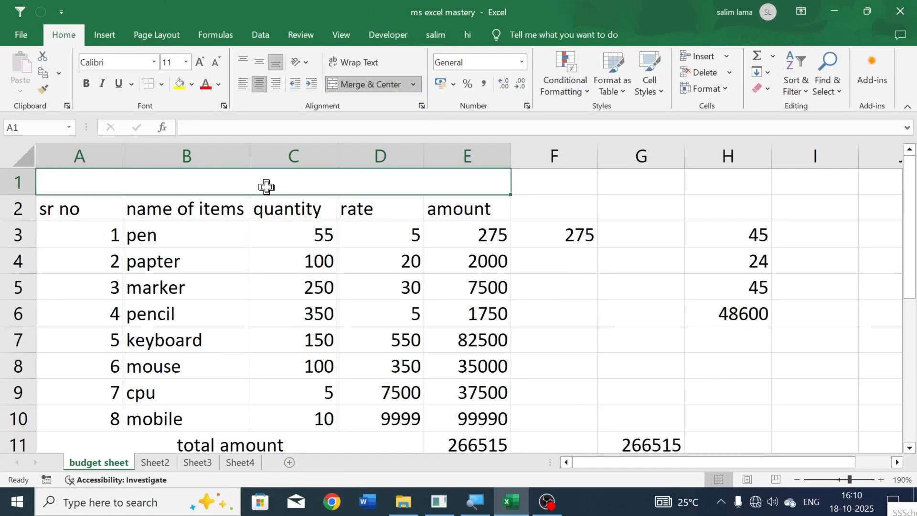
pyautogui.write('budg')
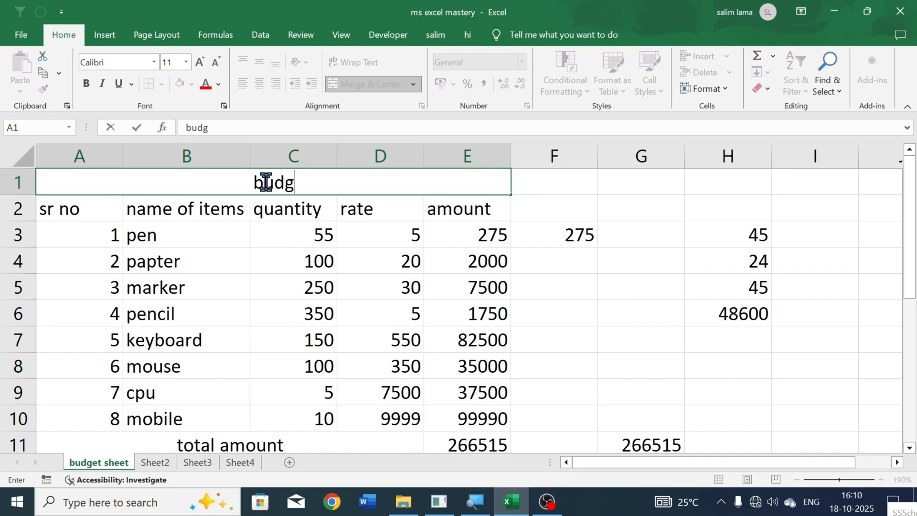
pyautogui.write('et sheet')
pyautogui.press('Return')
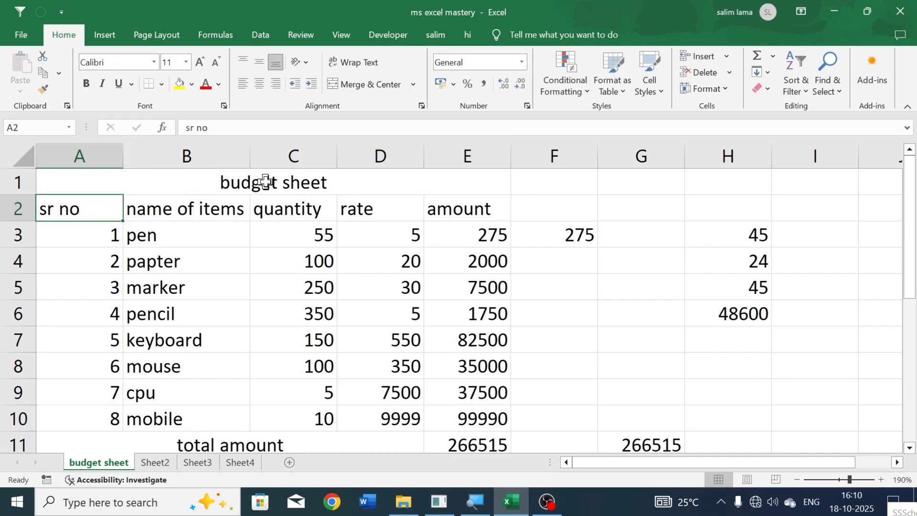
# - Format the budget sheet title with font size 20, red text and a yellow fill
pyautogui.click(265, 181)
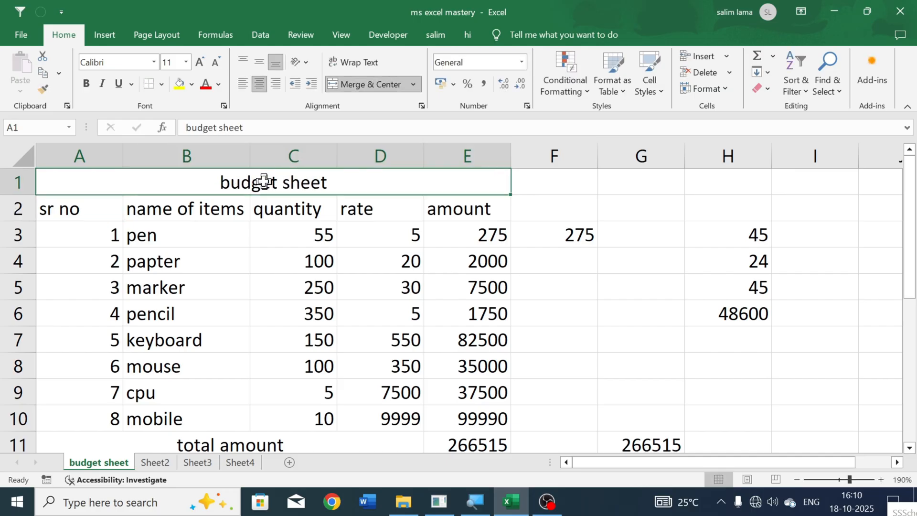
pyautogui.click(203, 68)
pyautogui.click(203, 68)
pyautogui.click(203, 68)
pyautogui.click(202, 68)
pyautogui.click(202, 69)
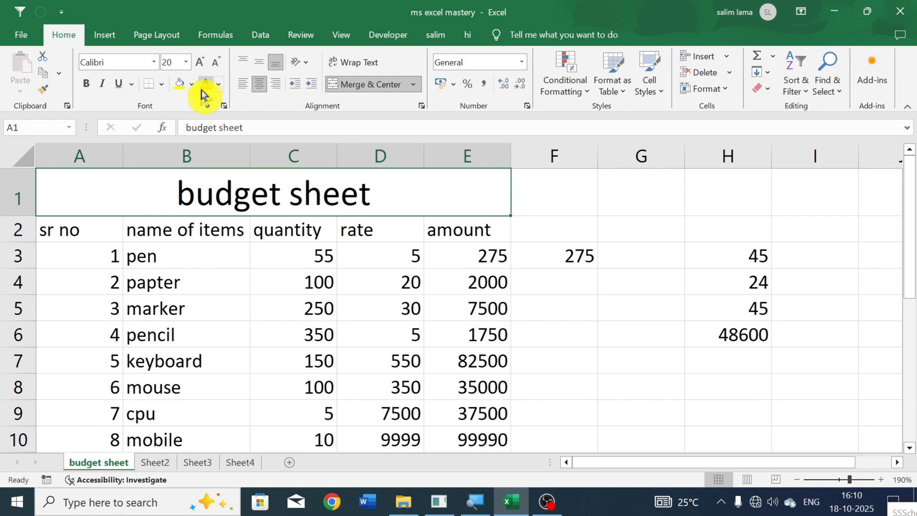
pyautogui.click(202, 88)
pyautogui.click(189, 89)
pyautogui.click(416, 245)
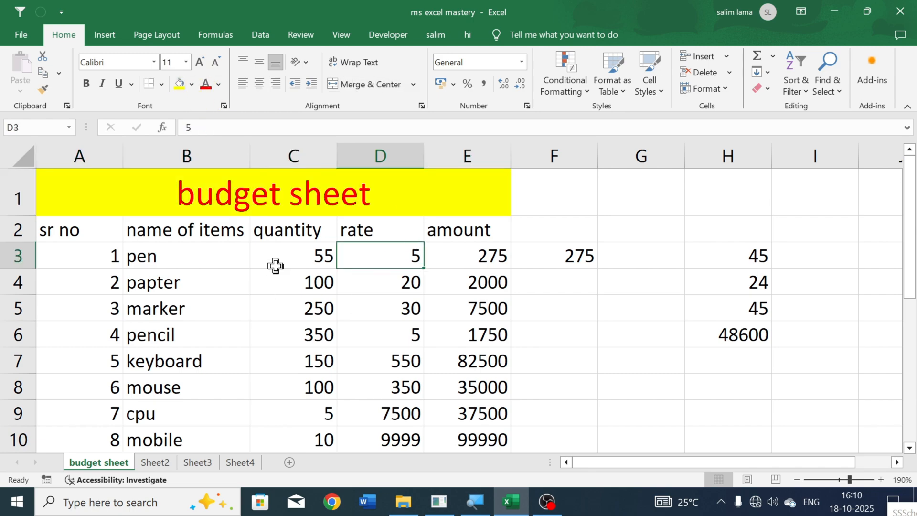
# - Open the print preview of the budget sheet
pyautogui.scroll(-3, 354, 270)
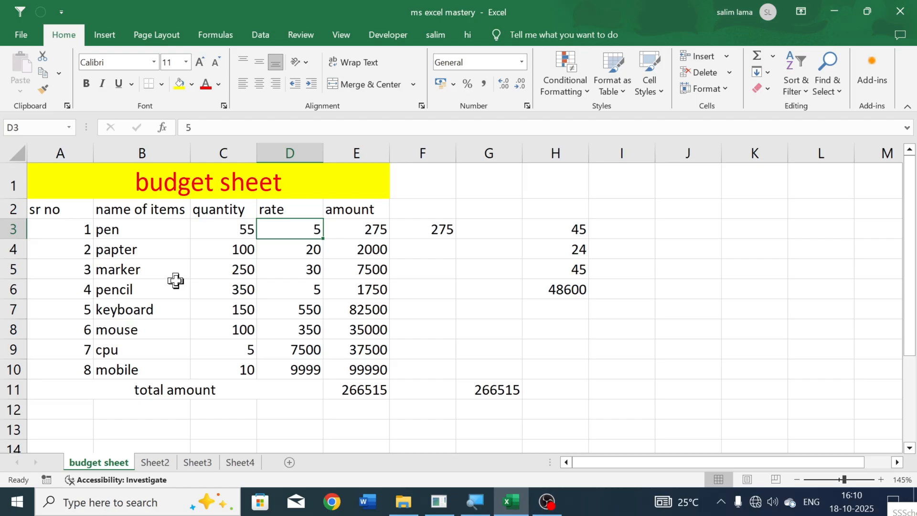
pyautogui.hotkey('ctrl', 'p')
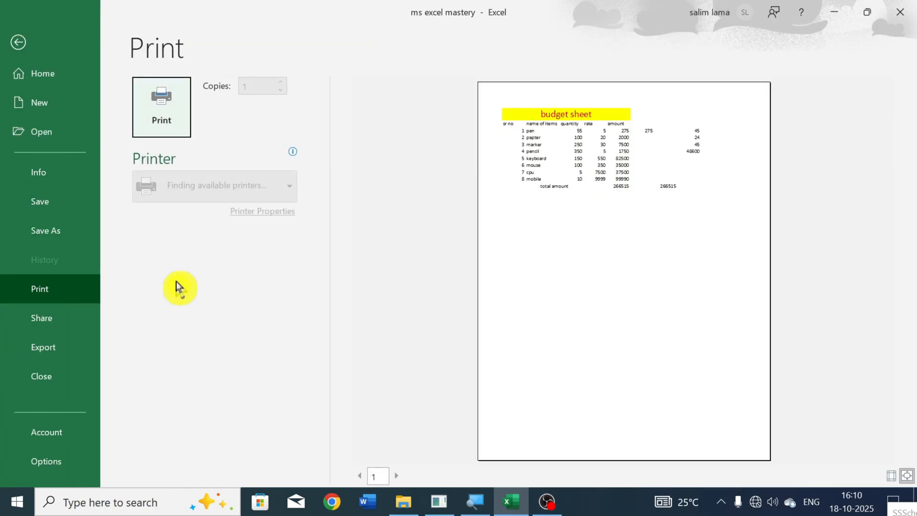
# - Inspect the budget sheet at an enlarged size in the print preview and return to the worksheet
pyautogui.click(630, 175)
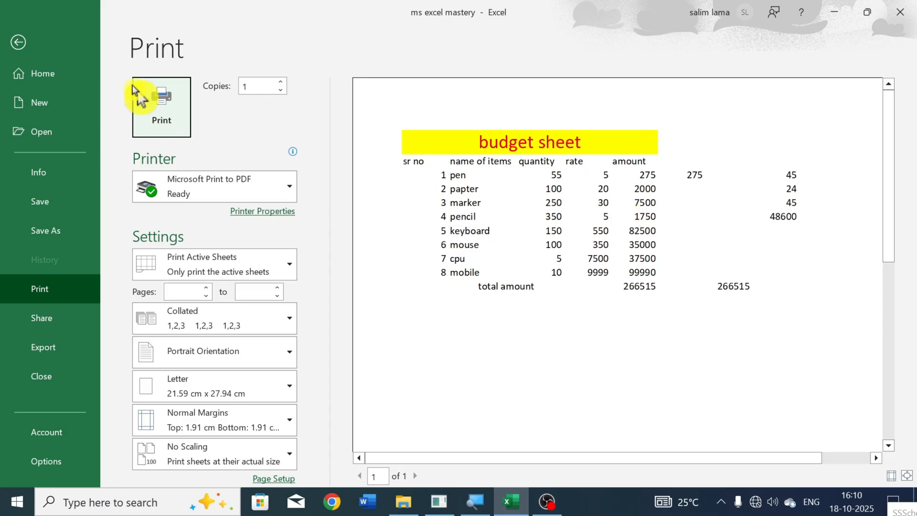
pyautogui.click(20, 41)
# - Apply all borders to the entire data region A1:H11 of the budget sheet
pyautogui.click(302, 252)
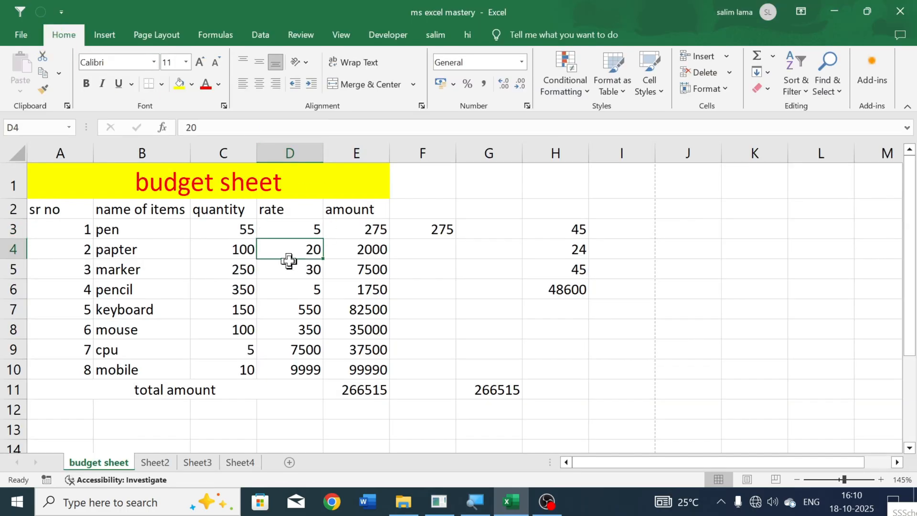
pyautogui.hotkey('ctrl', 'a')
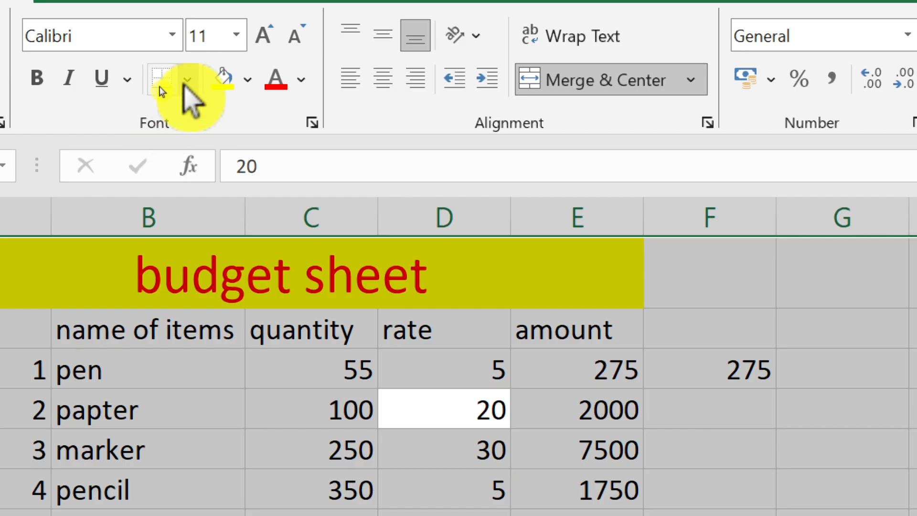
pyautogui.click(186, 80)
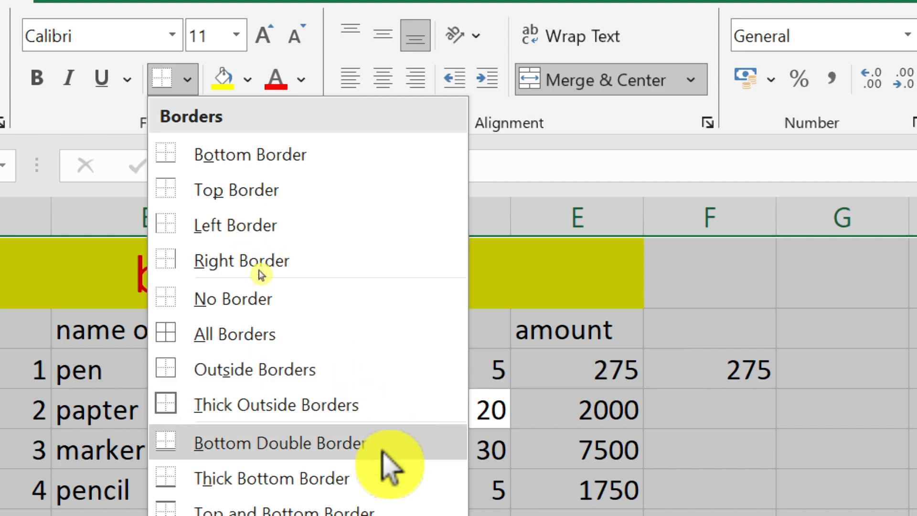
pyautogui.click(286, 341)
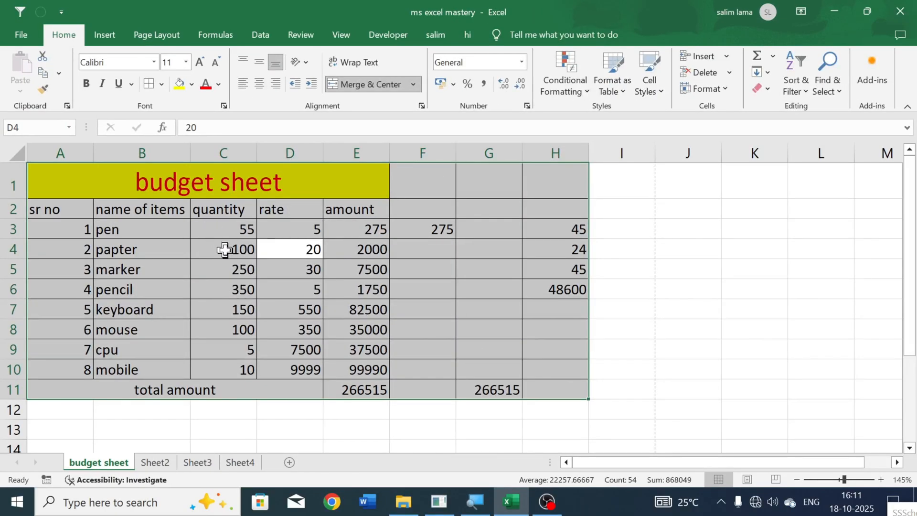
# - Compare the bordered table's selection with a select-all made from empty cell B14 below the table
pyautogui.click(224, 249)
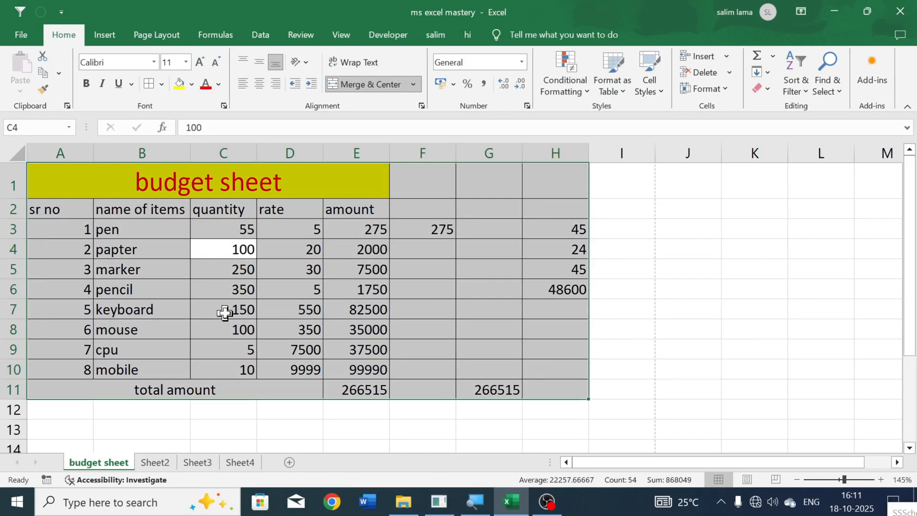
pyautogui.scroll(-2, 225, 310)
pyautogui.click(137, 315)
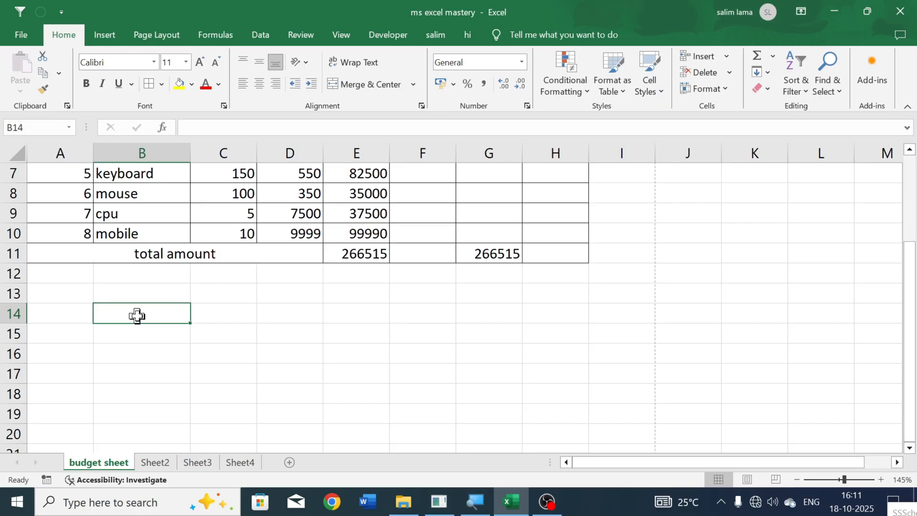
pyautogui.hotkey('ctrl', 'a')
pyautogui.scroll(2, 285, 307)
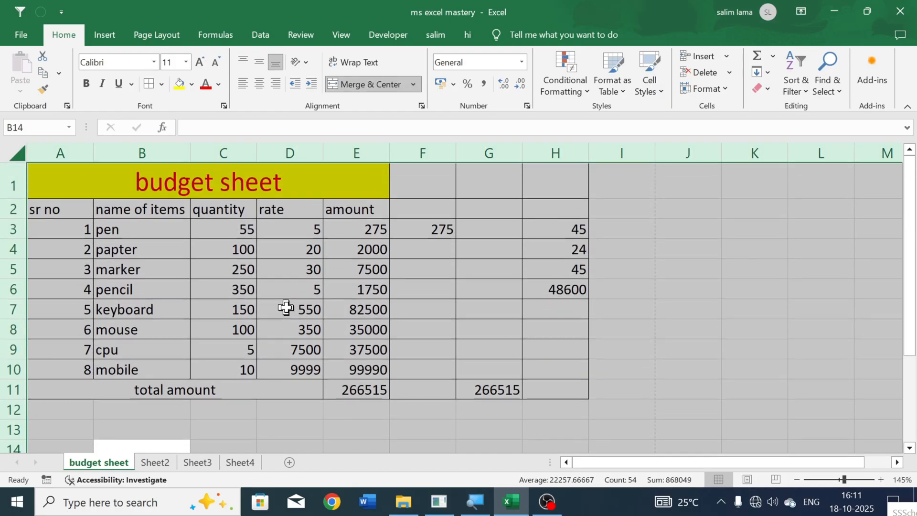
pyautogui.click(231, 290)
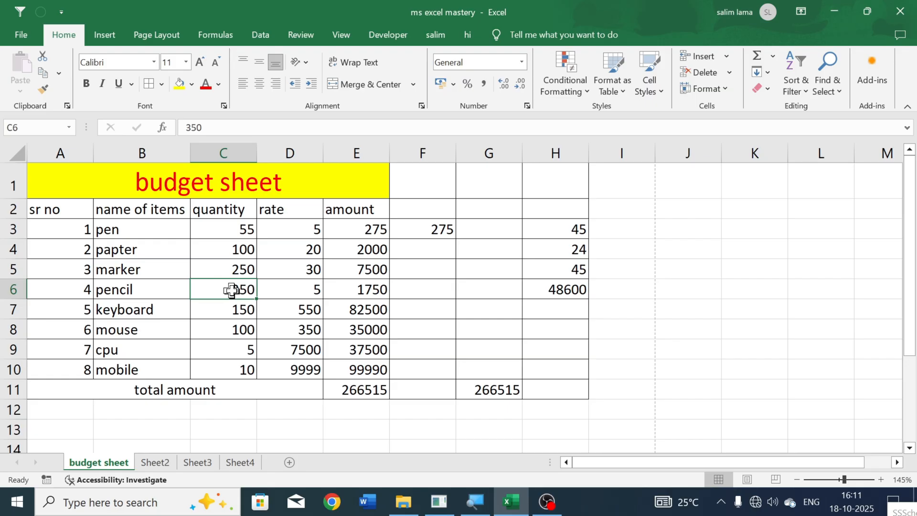
# - Select the whole table, check its borders in the print preview and return to the worksheet
pyautogui.hotkey('ctrl', 'a')
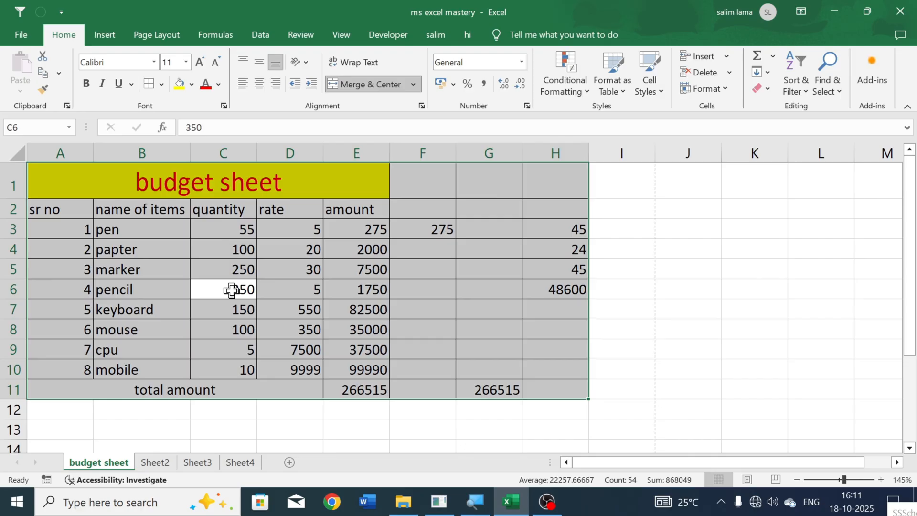
pyautogui.hotkey('ctrl', 'p')
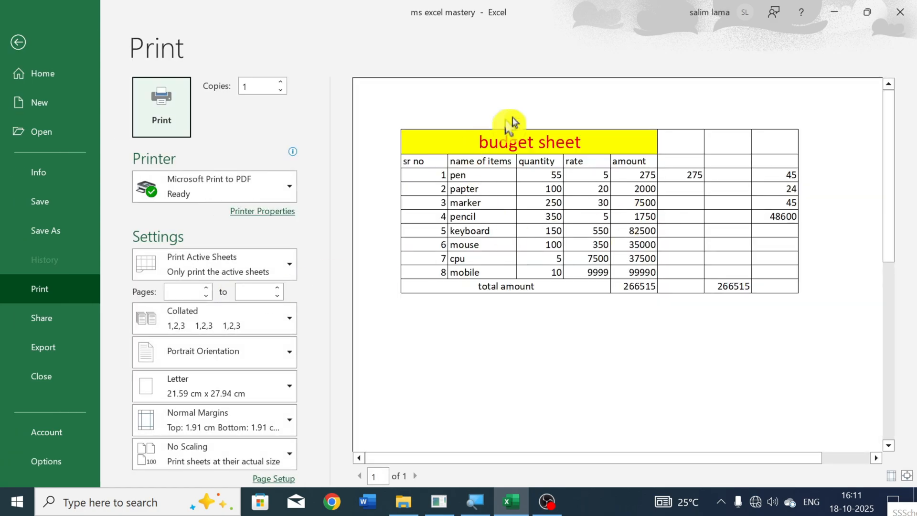
pyautogui.click(32, 41)
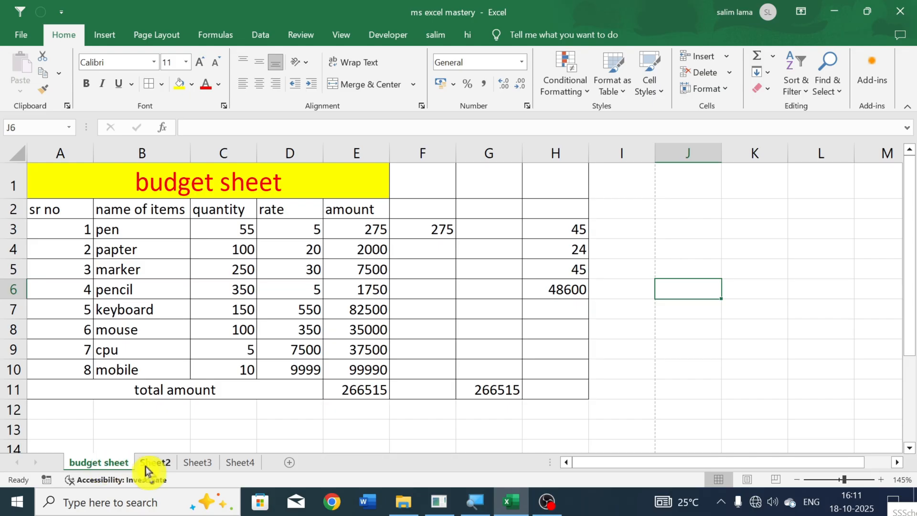
# - Delete the empty worksheet Sheet4 from the workbook
pyautogui.click(152, 466)
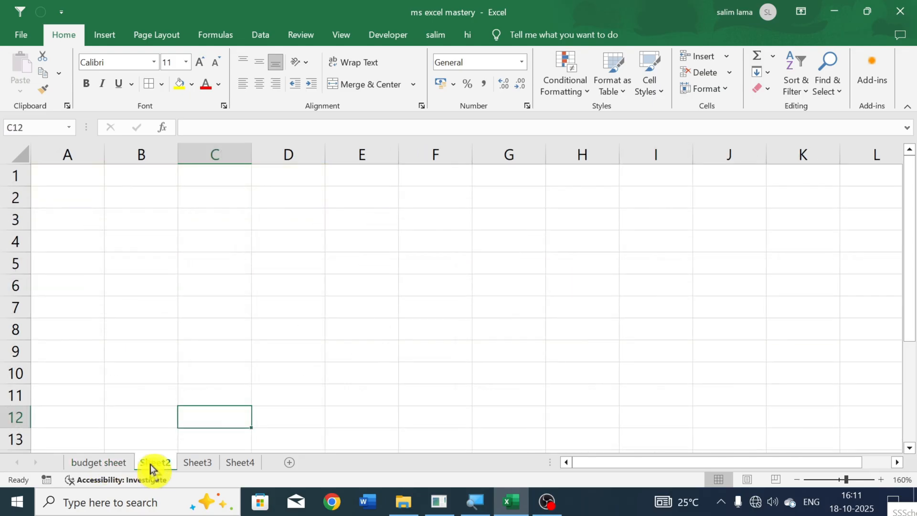
pyautogui.click(229, 465)
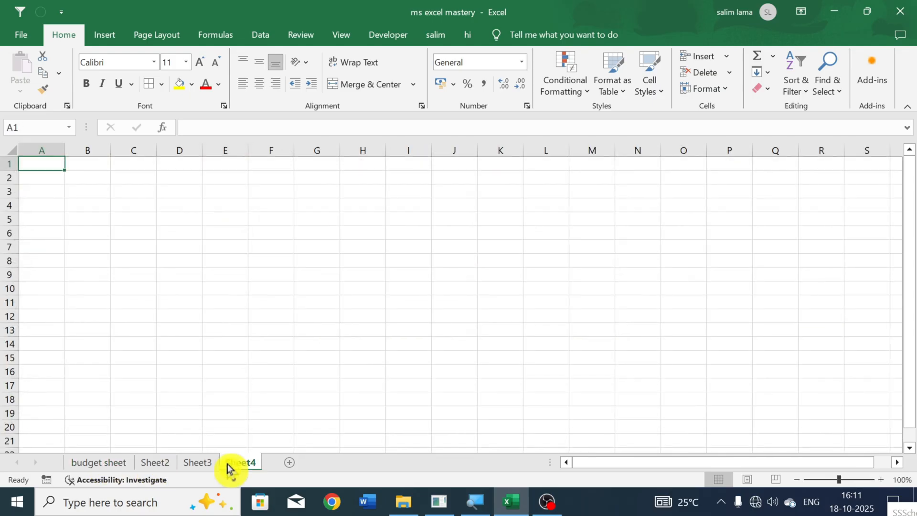
pyautogui.rightClick(235, 467)
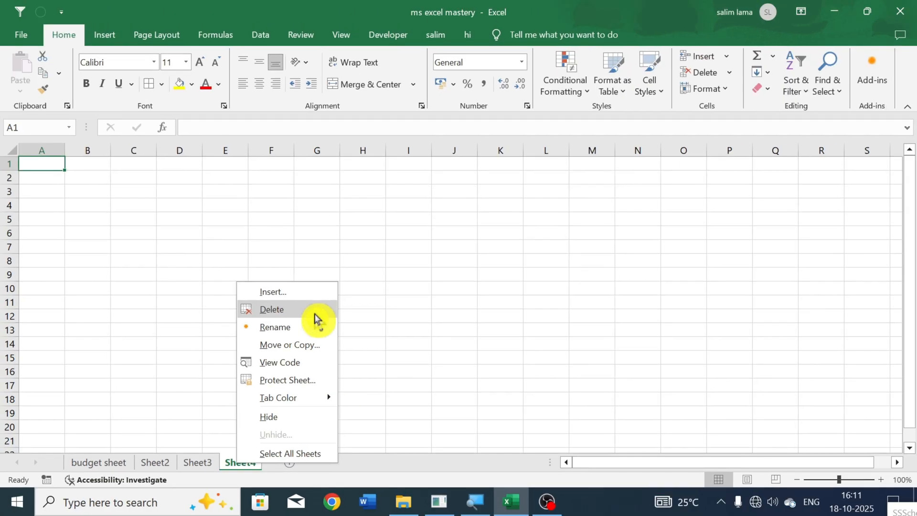
pyautogui.click(315, 318)
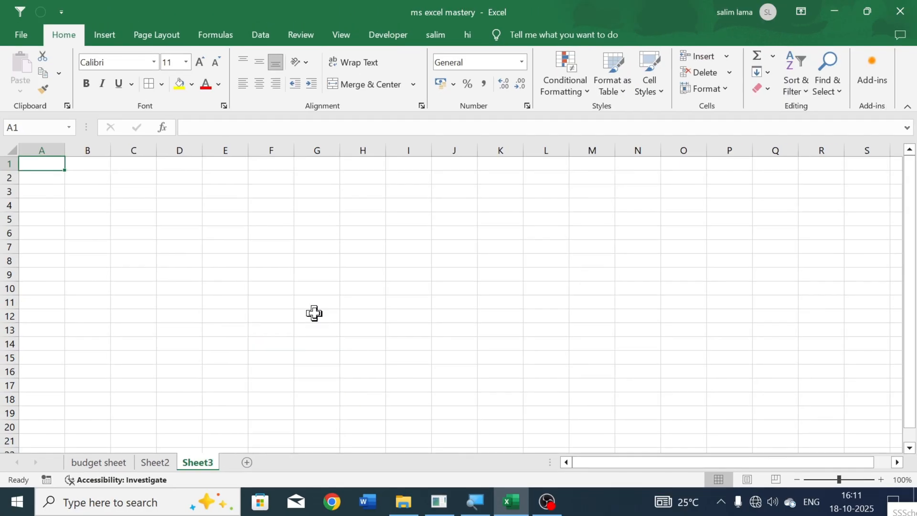
# - Enter the sample text "dsfsdf" in cell F10 of Sheet3
pyautogui.click(102, 467)
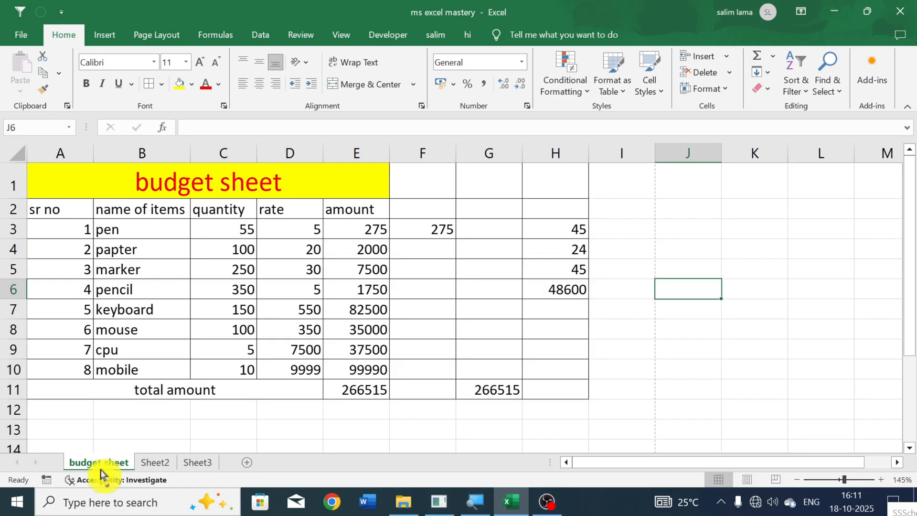
pyautogui.click(205, 466)
pyautogui.click(264, 290)
pyautogui.write('dsfsdf')
pyautogui.press('Return')
pyautogui.press('Return')
pyautogui.press('Return')
pyautogui.press('Return')
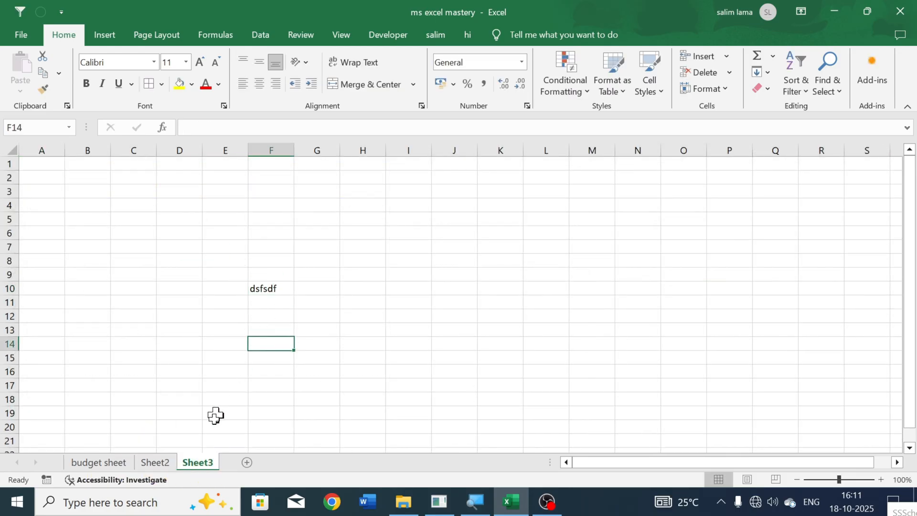
# - Permanently delete Sheet3 together with its contents
pyautogui.rightClick(201, 466)
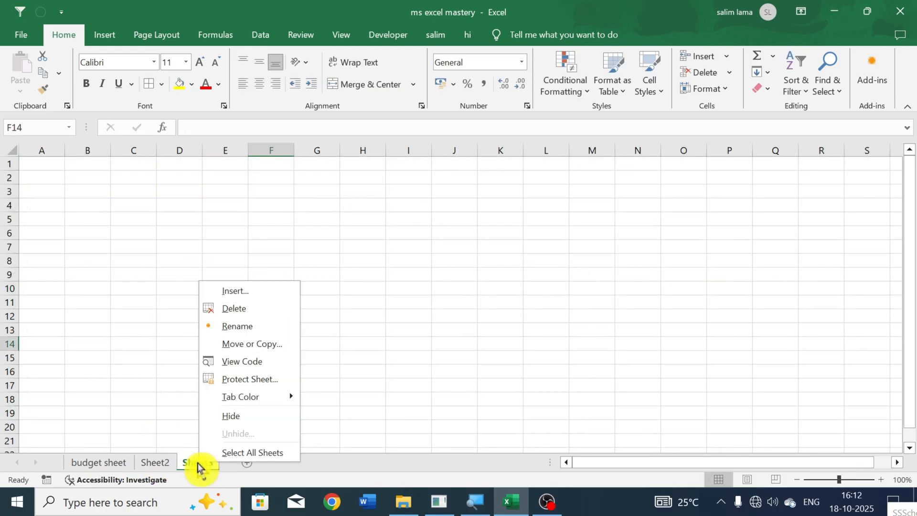
pyautogui.click(262, 310)
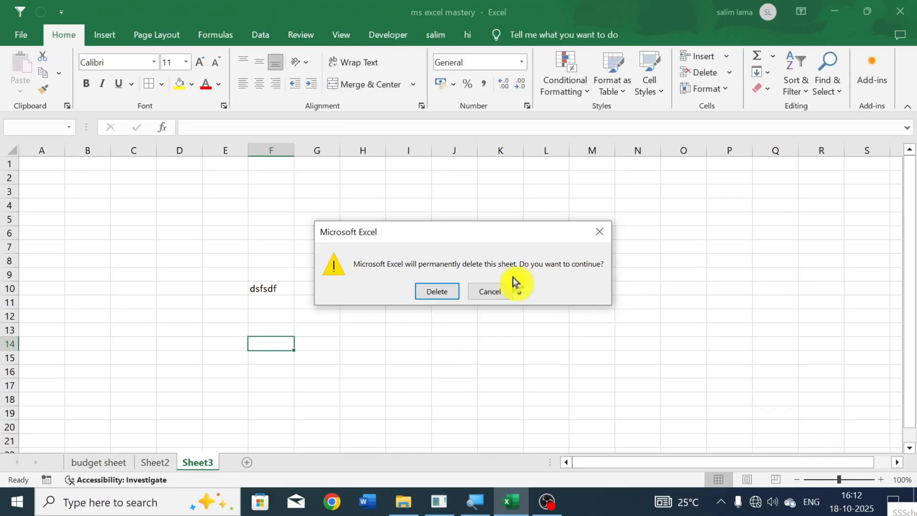
pyautogui.click(445, 292)
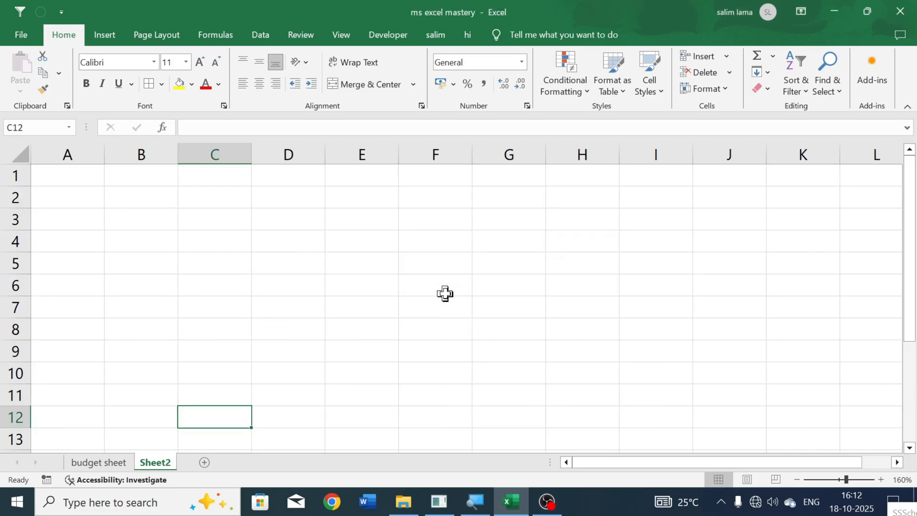
# - Enter the sample numbers 4, 45 and 54 in cells E4 to E6 of Sheet2
pyautogui.click(446, 293)
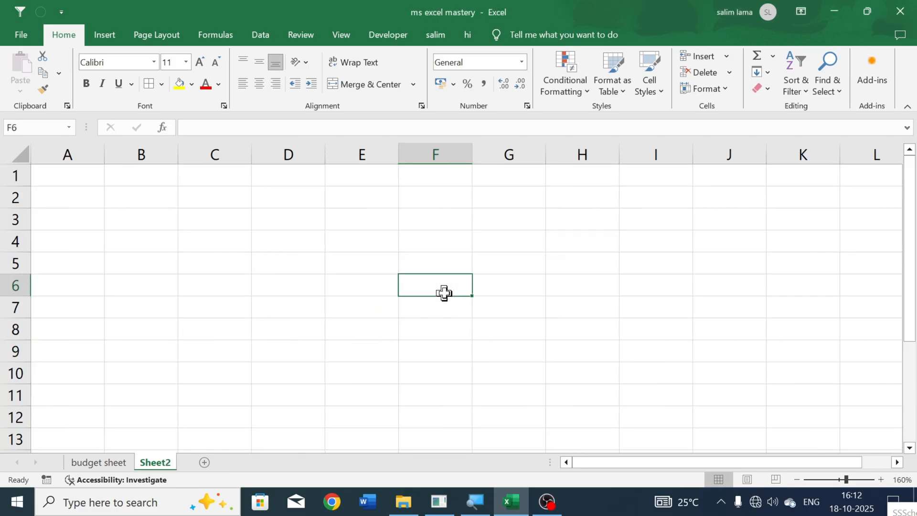
pyautogui.click(389, 236)
pyautogui.write('4')
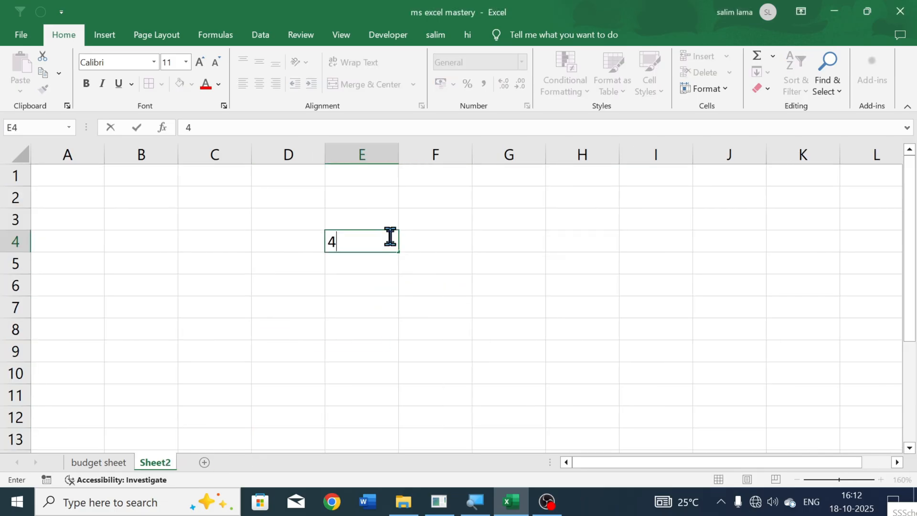
pyautogui.press('Return')
pyautogui.write('45')
pyautogui.press('Return')
pyautogui.write('54')
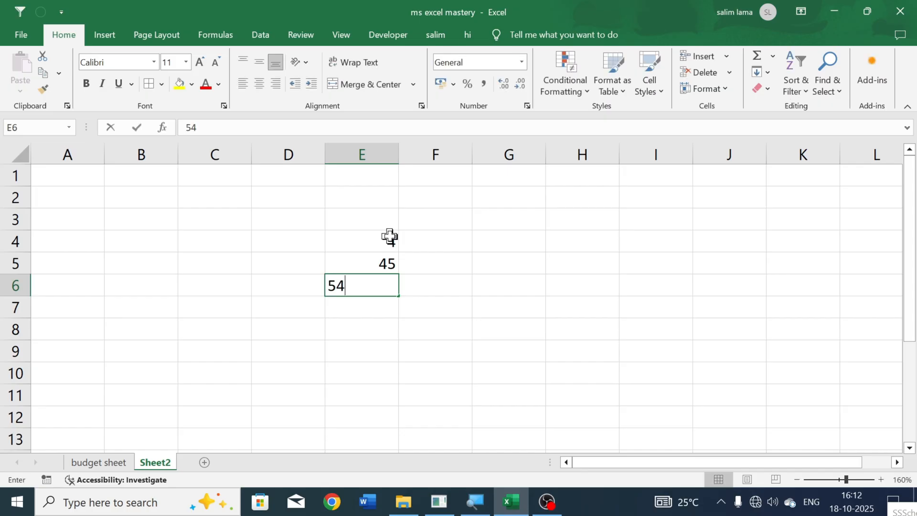
# - Clear the contents of cells E4 to F9 and undo the deletion
pyautogui.moveTo(374, 237); pyautogui.dragTo(452, 339)
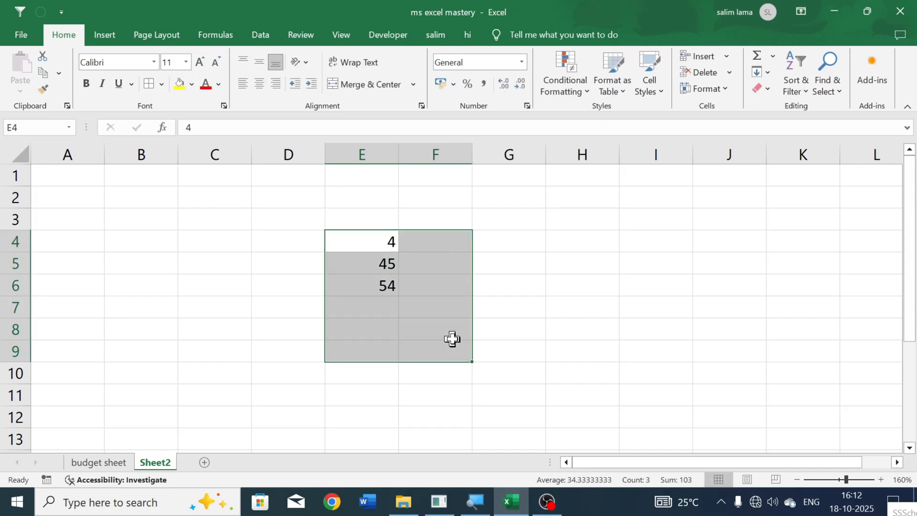
pyautogui.press('Delete')
pyautogui.hotkey('ctrl', 'z')
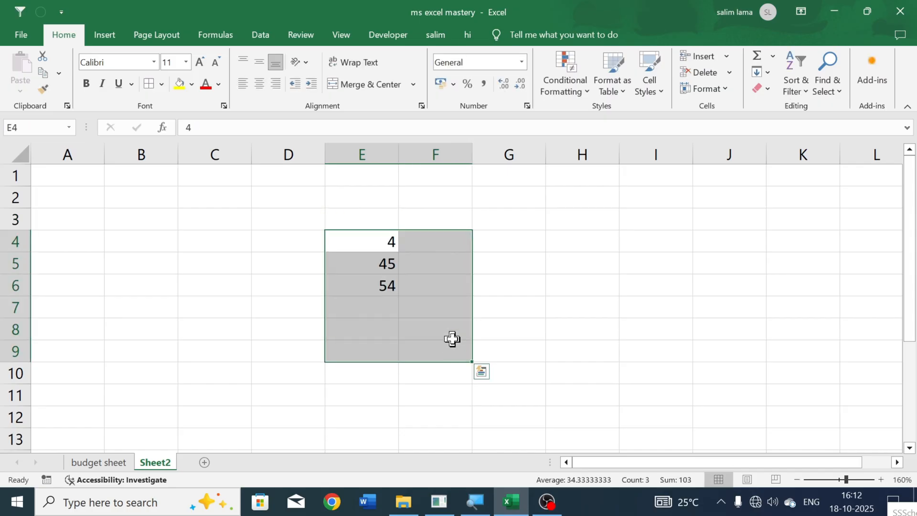
# - Clear the sample numbers from cells E4 to E6 of Sheet2
pyautogui.click(514, 311)
pyautogui.moveTo(348, 235); pyautogui.dragTo(389, 291)
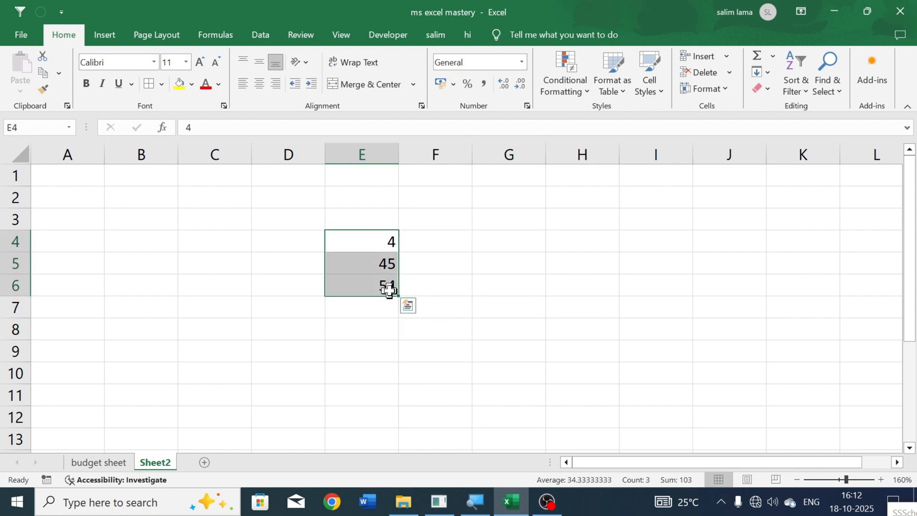
pyautogui.press('Delete')
pyautogui.click(377, 306)
# - Rename Sheet2 as "age calculation"
pyautogui.rightClick(145, 463)
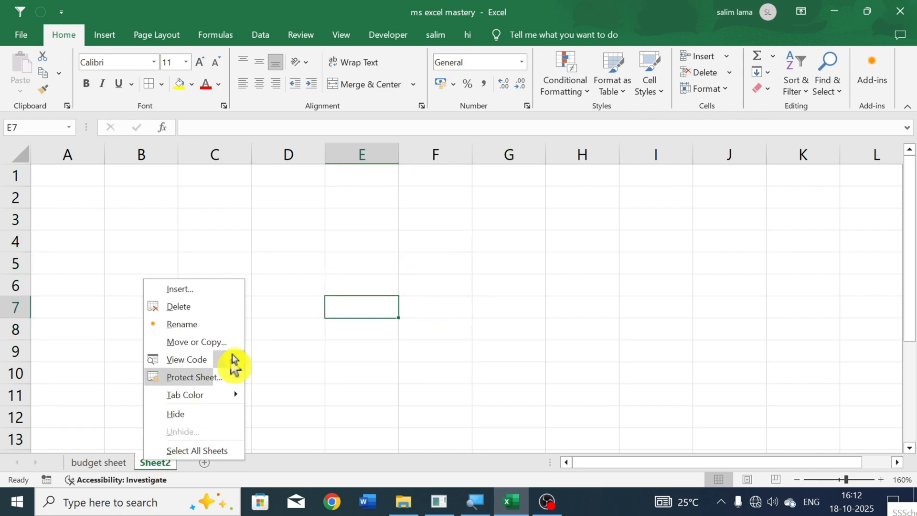
pyautogui.click(231, 324)
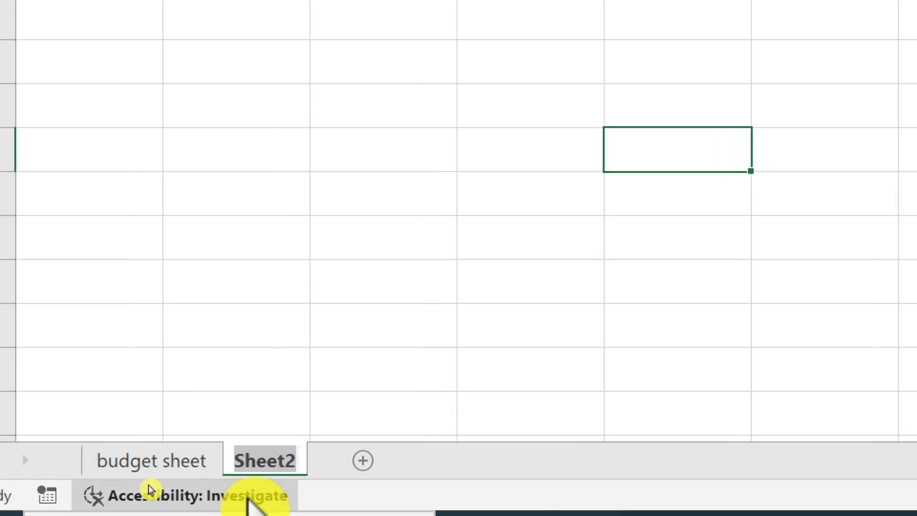
pyautogui.write('age')
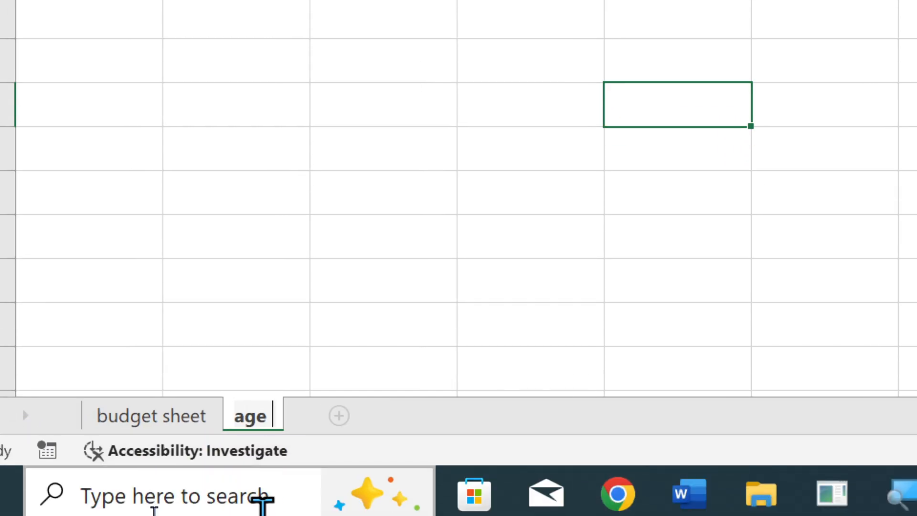
pyautogui.press('BackSpace')
pyautogui.write('calc')
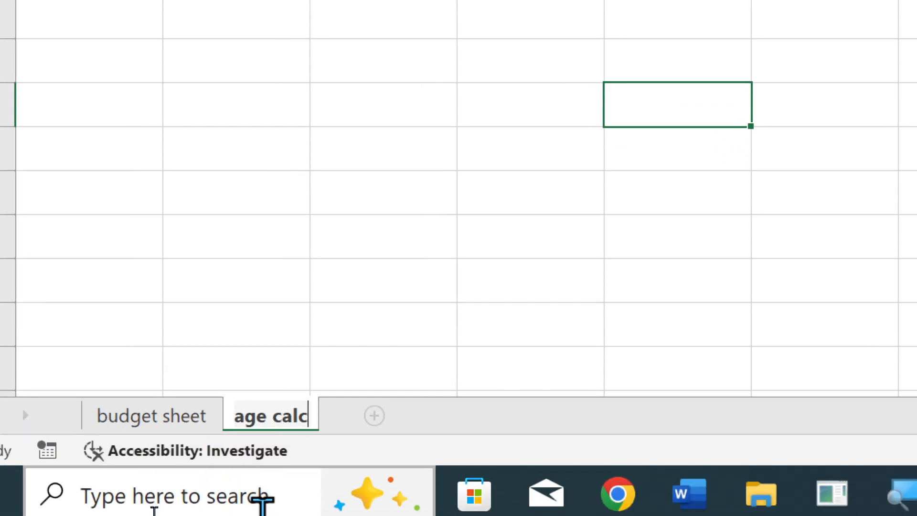
pyautogui.write('ulation')
pyautogui.press('Return')
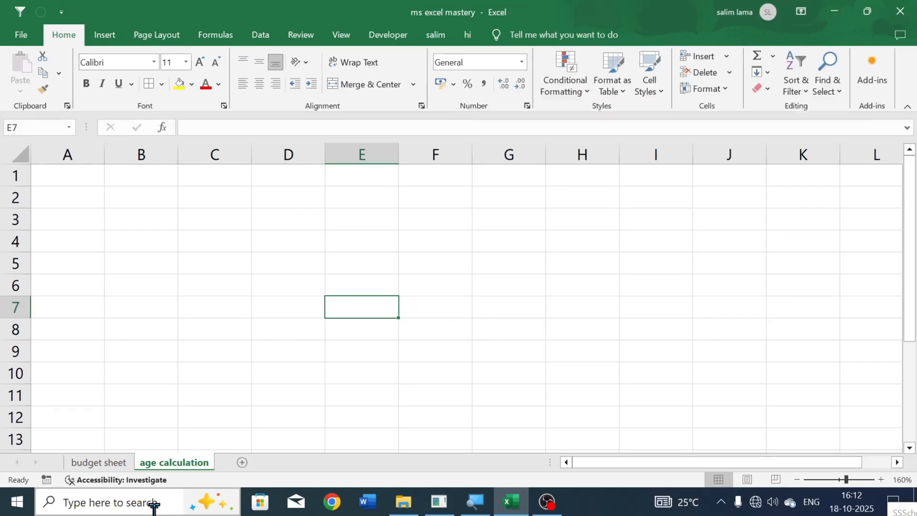
# - Enter the formula =TODAY() in cell A1 of the age calculation sheet
pyautogui.click(269, 419)
pyautogui.click(166, 335)
pyautogui.scroll(4, 81, 234)
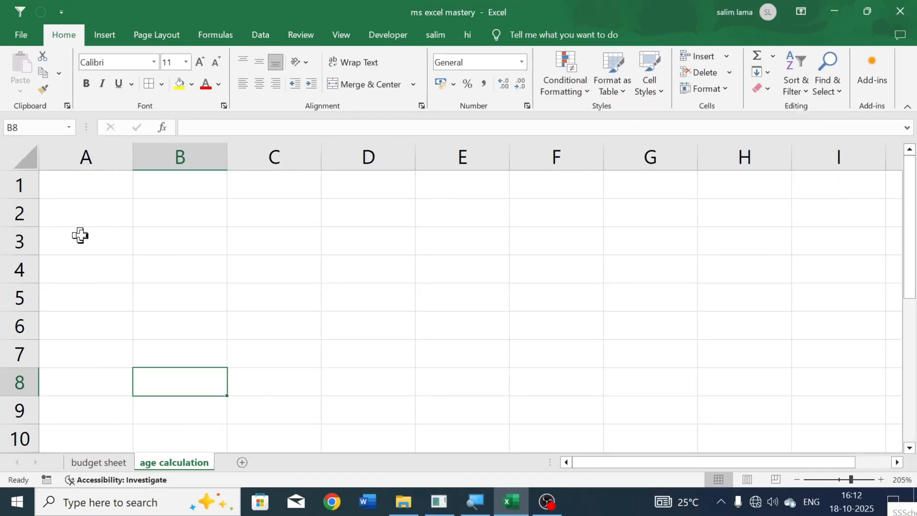
pyautogui.click(92, 193)
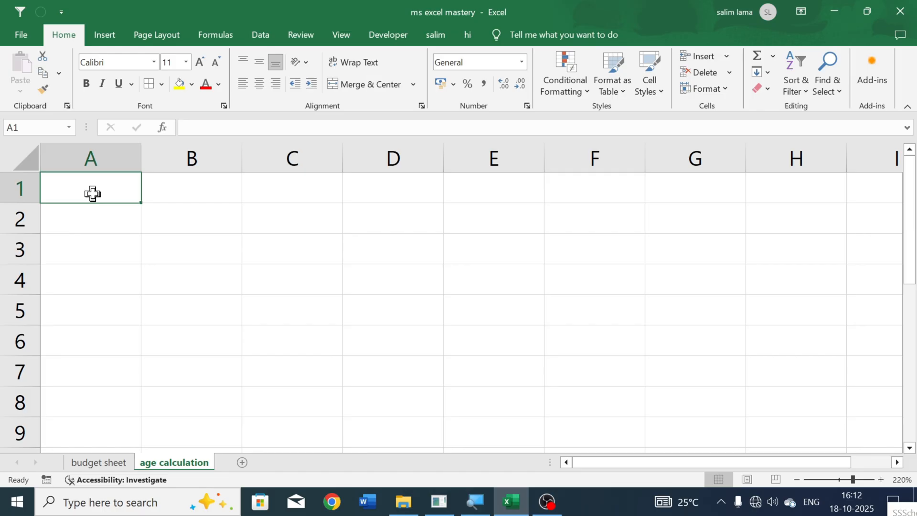
pyautogui.write('=t')
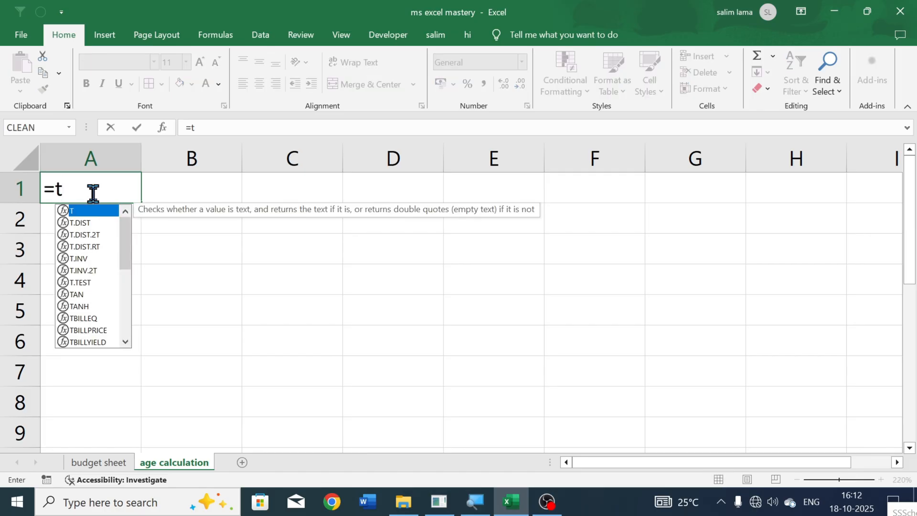
pyautogui.write('od')
pyautogui.press('Tab')
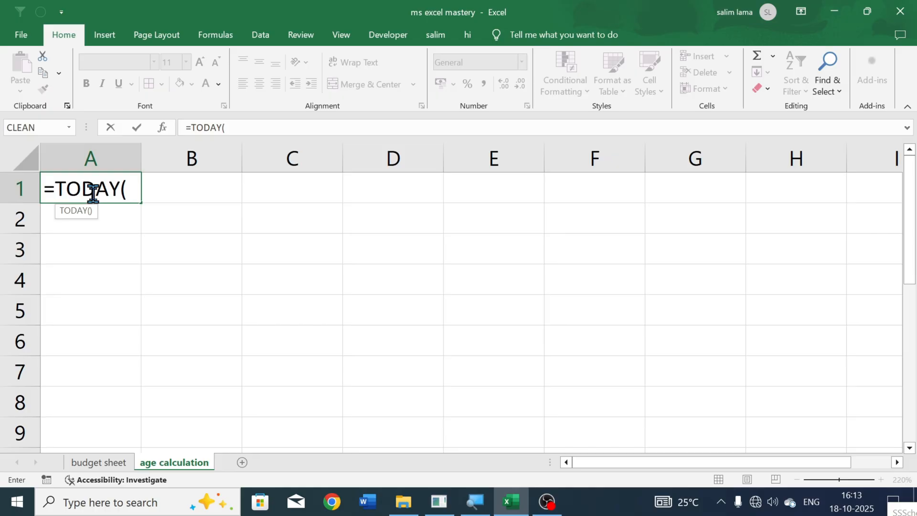
pyautogui.write(')')
pyautogui.press('Return')
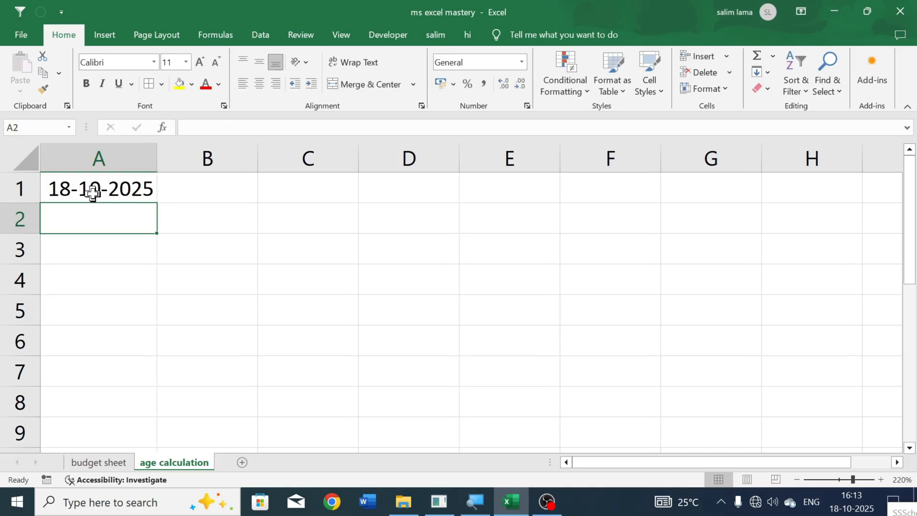
pyautogui.click(205, 195)
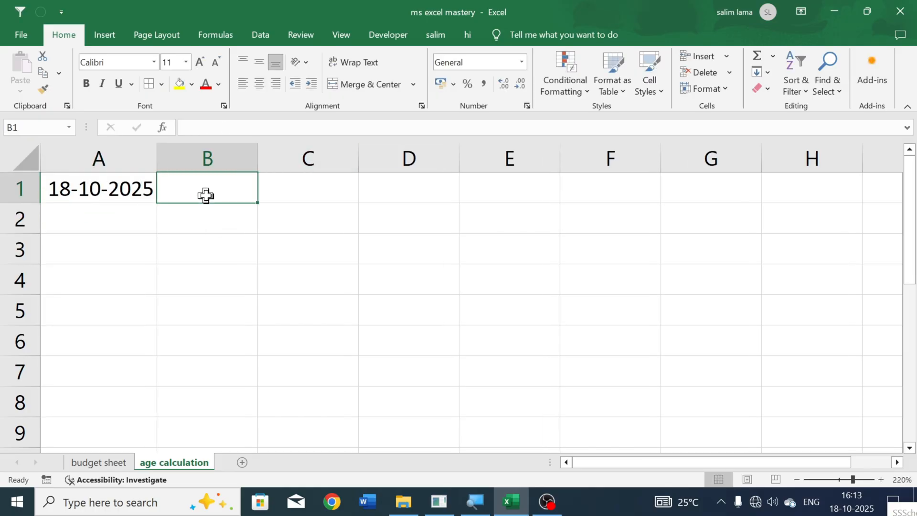
pyautogui.click(193, 220)
pyautogui.click(129, 217)
pyautogui.click(137, 189)
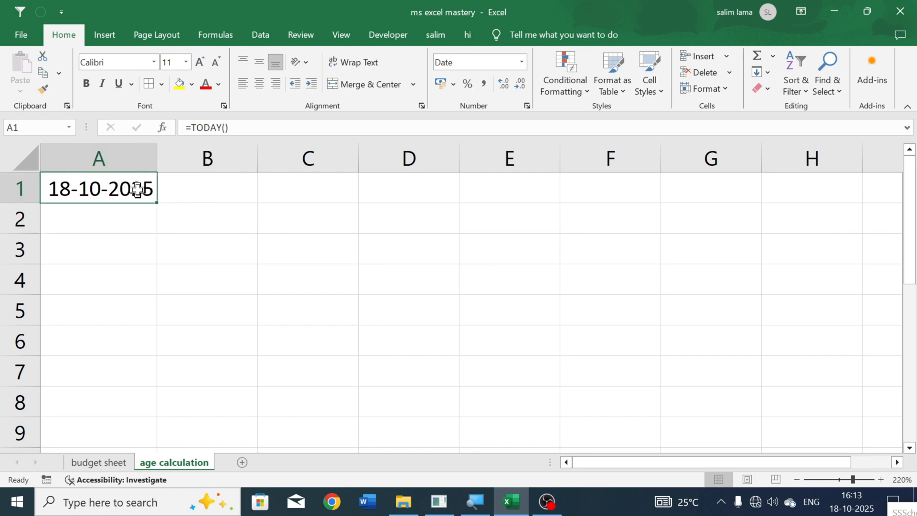
pyautogui.click(196, 189)
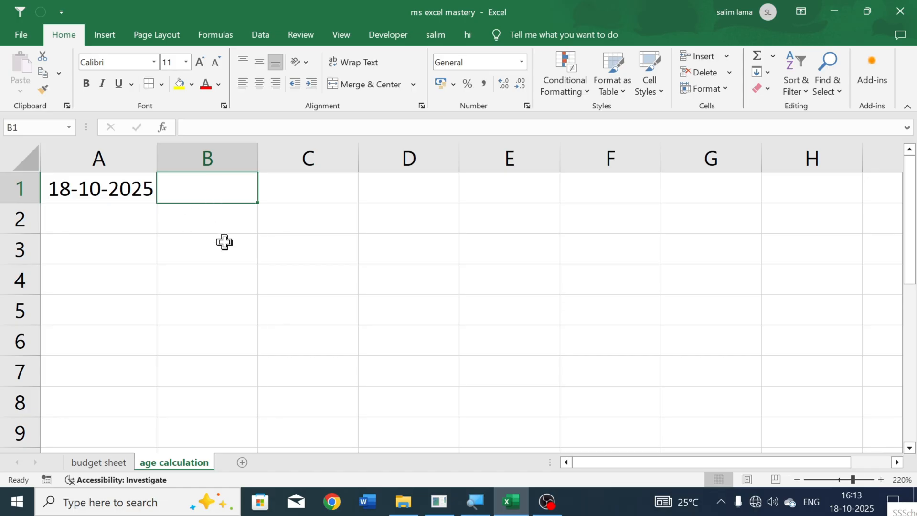
pyautogui.click(145, 199)
# - Enter the date 19/10/25 in cell A2, below the TODAY formula
pyautogui.click(136, 223)
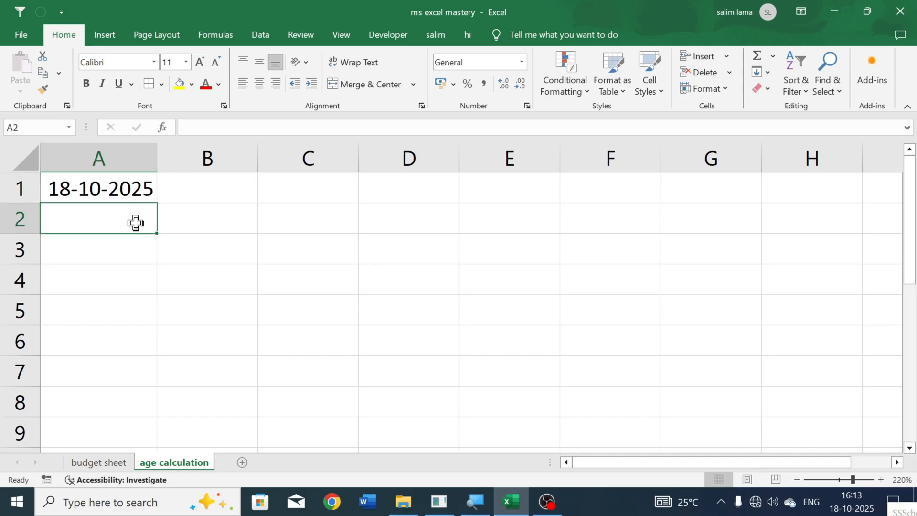
pyautogui.write('19')
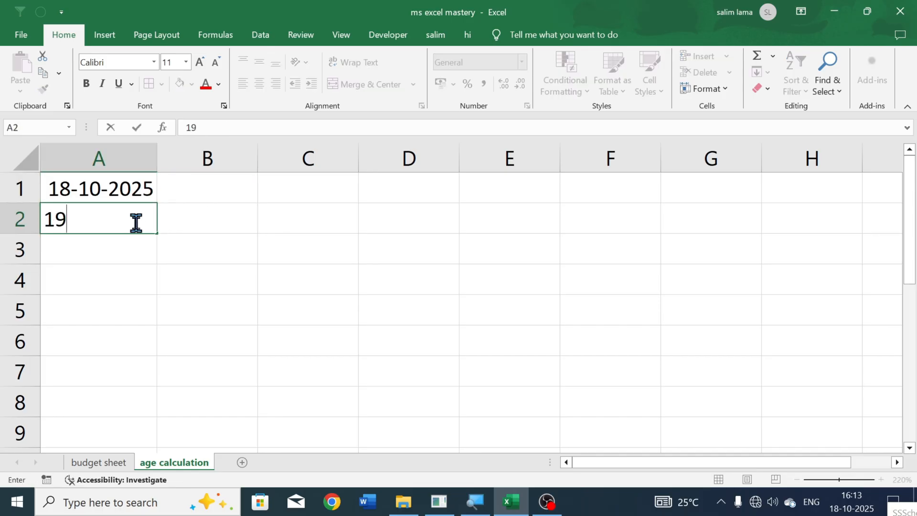
pyautogui.write('/10/25')
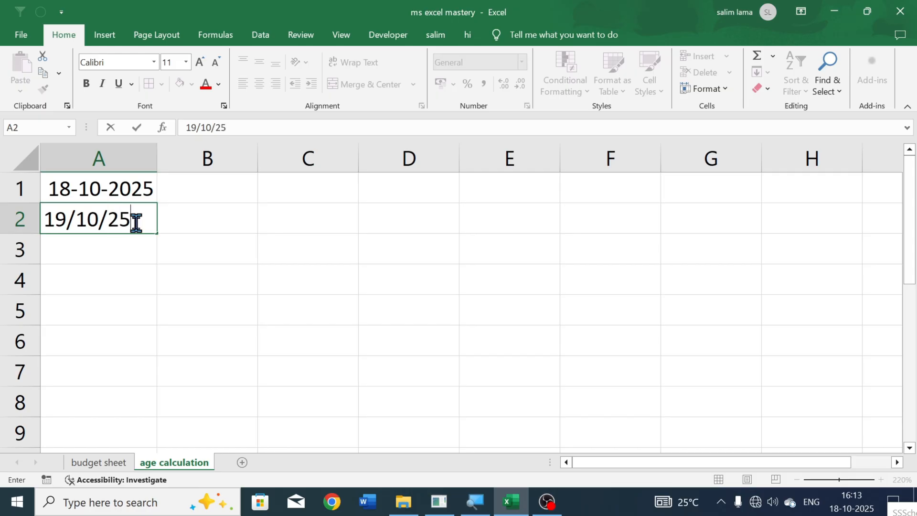
pyautogui.press('Return')
pyautogui.click(192, 221)
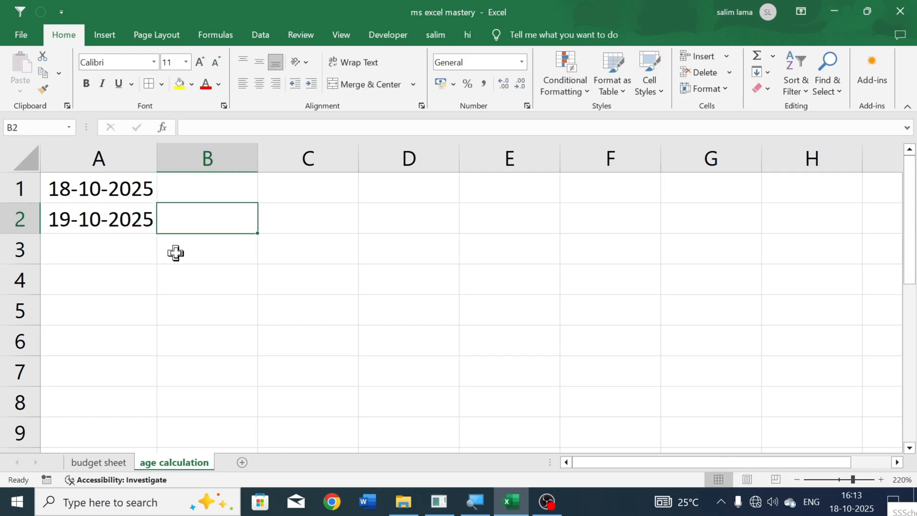
# - Insert a blank row above the two dates
pyautogui.moveTo(122, 194); pyautogui.dragTo(111, 372)
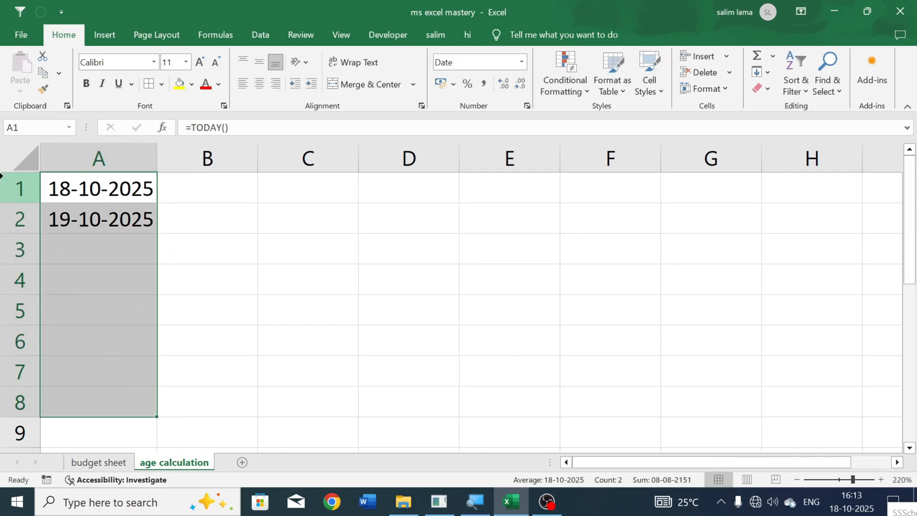
pyautogui.click(3, 187)
pyautogui.hotkey('ctrl', 'shift', '+')
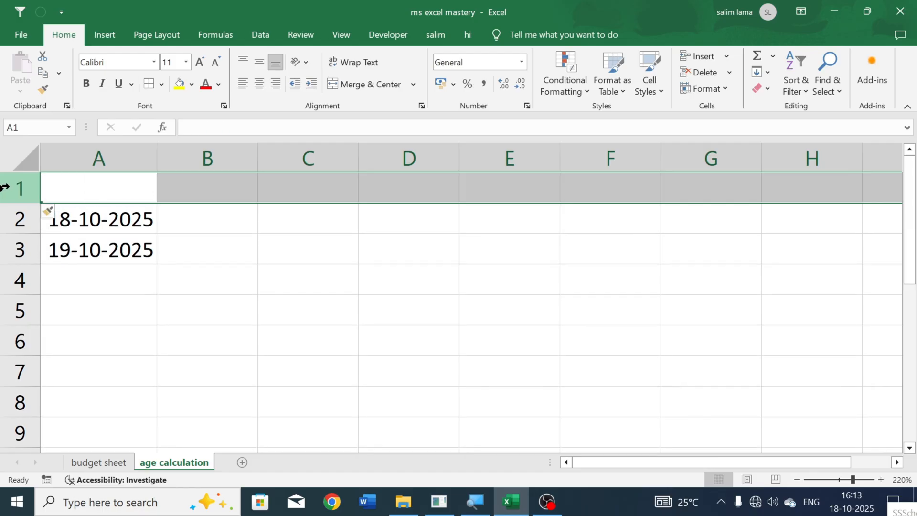
# - Enter the column headings "date" in cell A1 and "day" in cell B1
pyautogui.click(117, 179)
pyautogui.write('date')
pyautogui.click(260, 253)
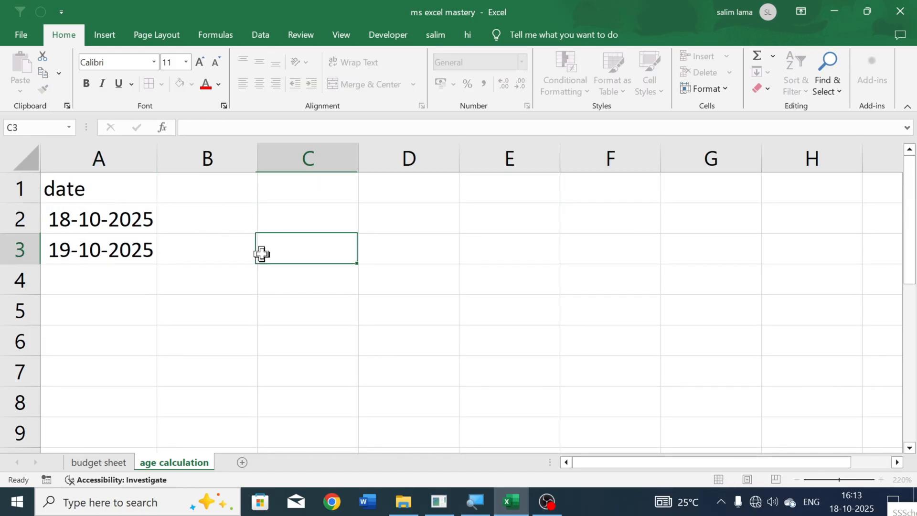
pyautogui.click(215, 194)
pyautogui.write('da')
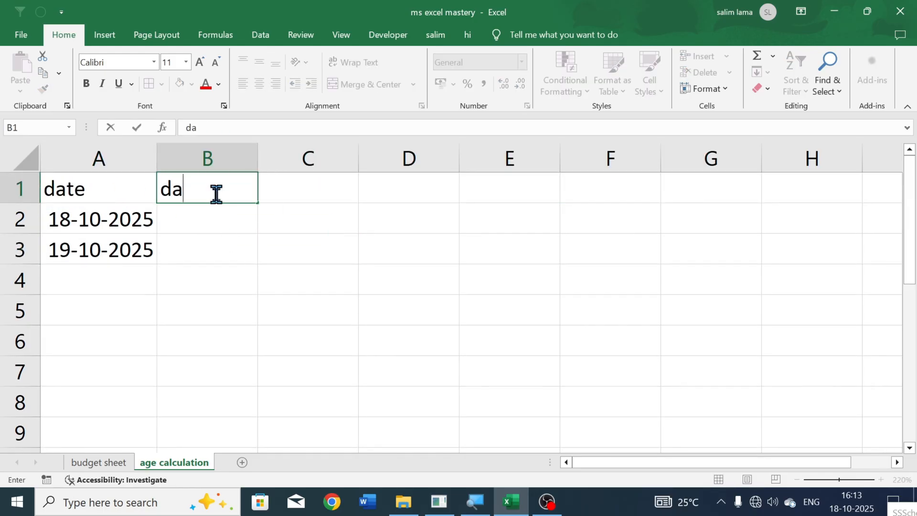
pyautogui.write('y')
pyautogui.press('Return')
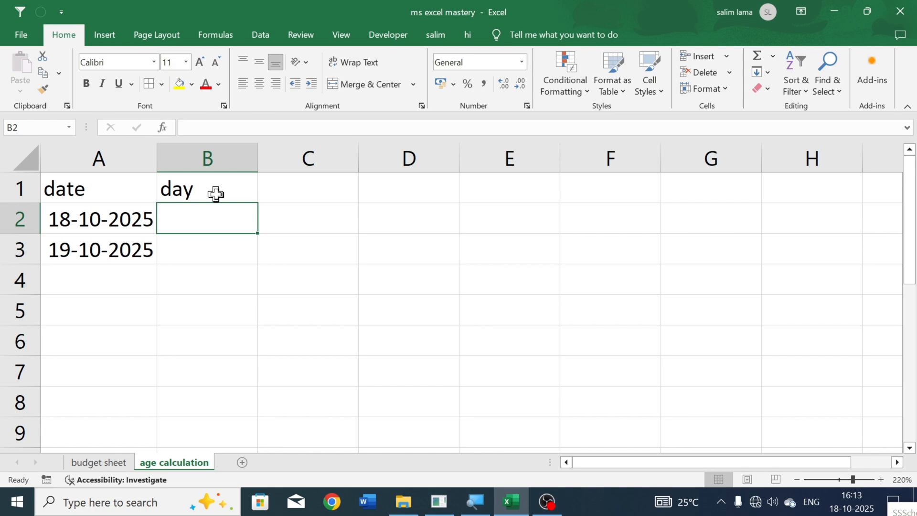
# - Enter the formula =TEXT(A2,"dddd") in cell B2 to give the weekday name of the date beside it
pyautogui.moveTo(211, 243); pyautogui.dragTo(185, 316)
pyautogui.click(206, 232)
pyautogui.write('=tex')
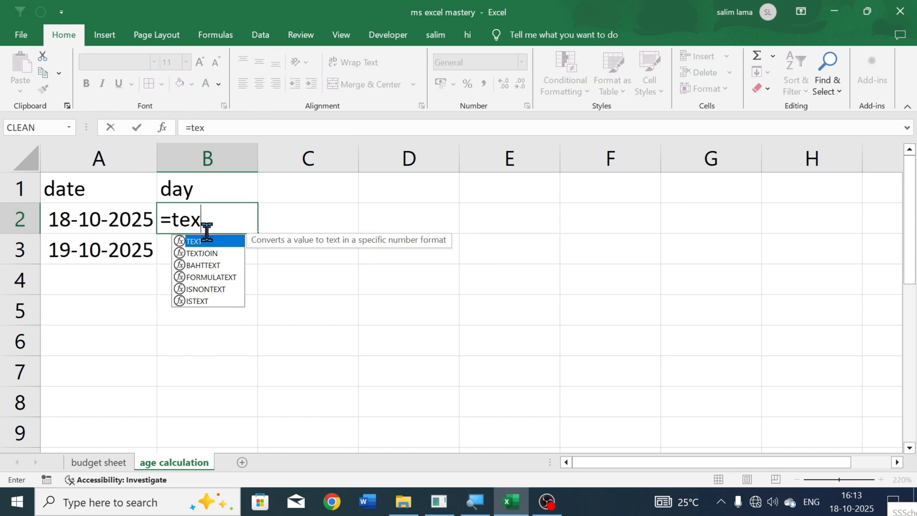
pyautogui.write('t')
pyautogui.press('Tab')
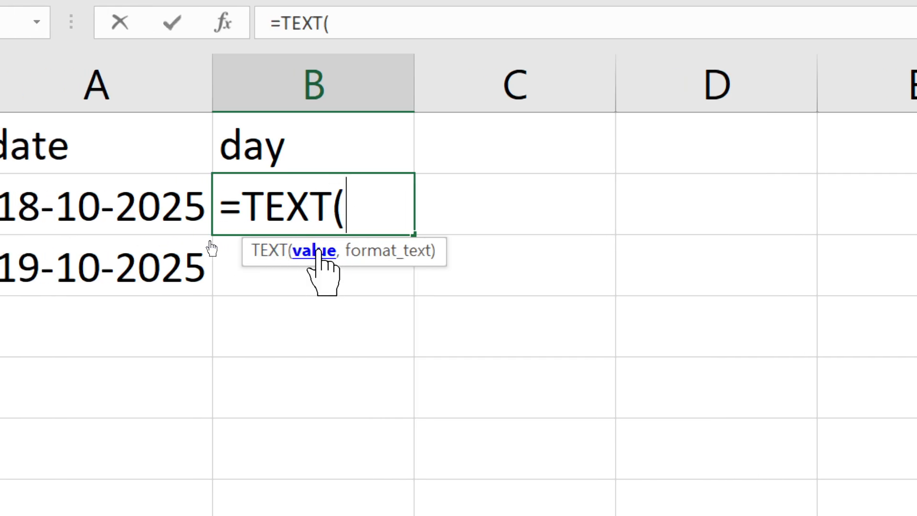
pyautogui.click(131, 225)
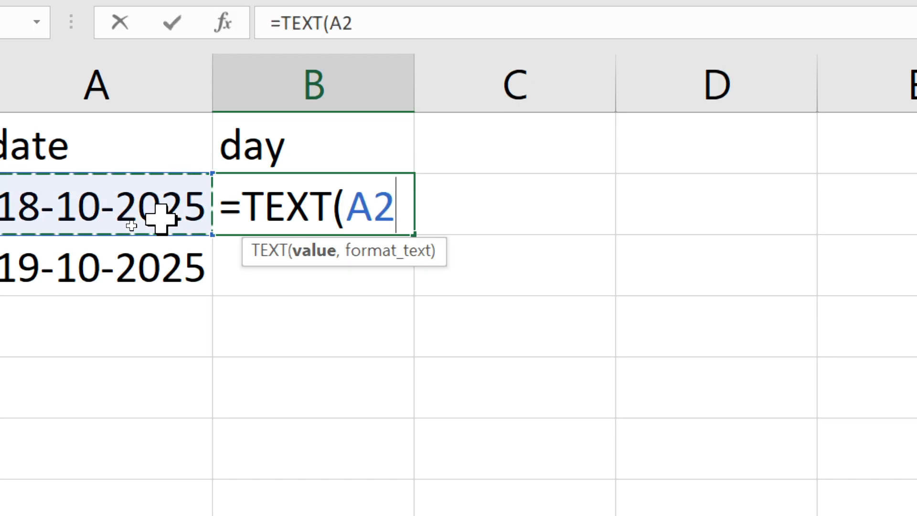
pyautogui.write(',')
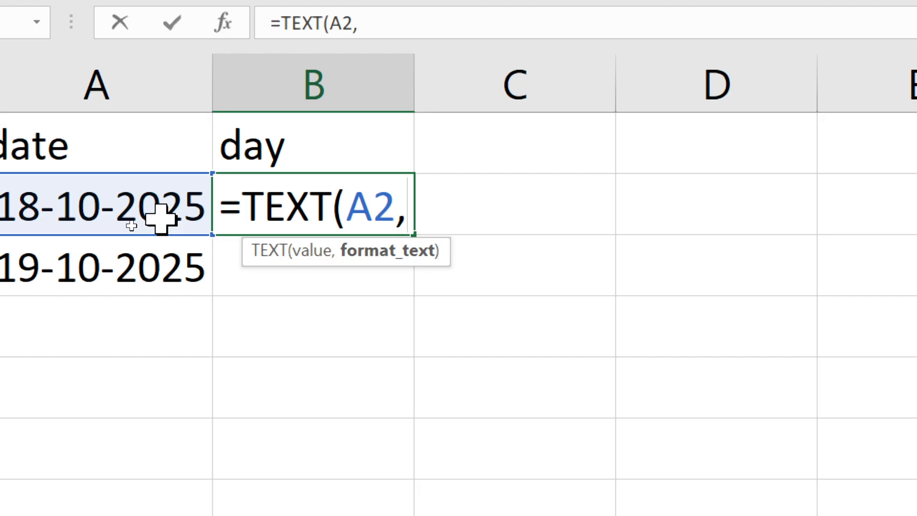
pyautogui.write('"dddd')
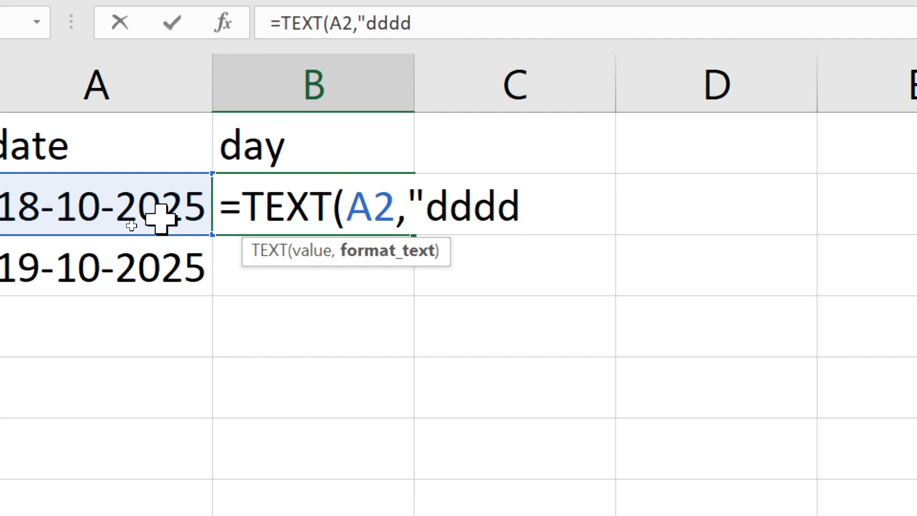
pyautogui.write('"')
pyautogui.press('Return')
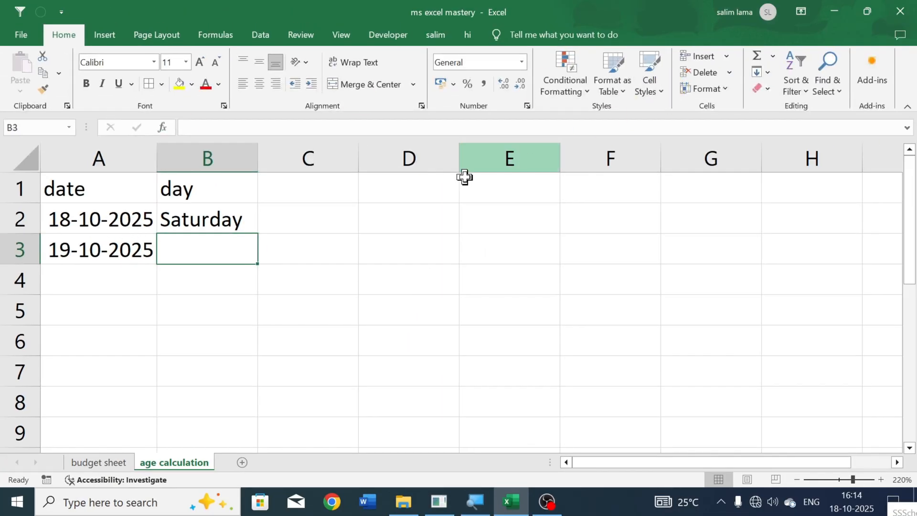
# - Fill the weekday formula from cell B2 down to B3
pyautogui.click(239, 219)
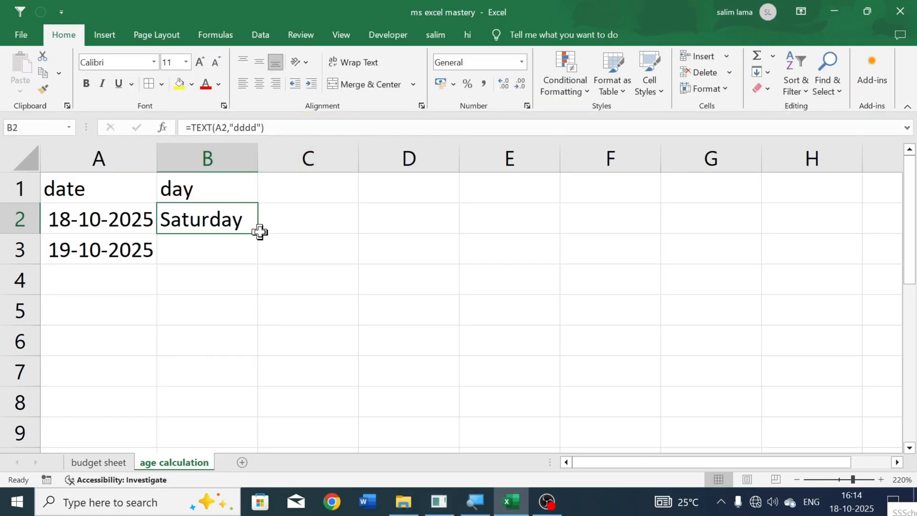
pyautogui.moveTo(257, 234); pyautogui.dragTo(257, 256)
pyautogui.click(273, 231)
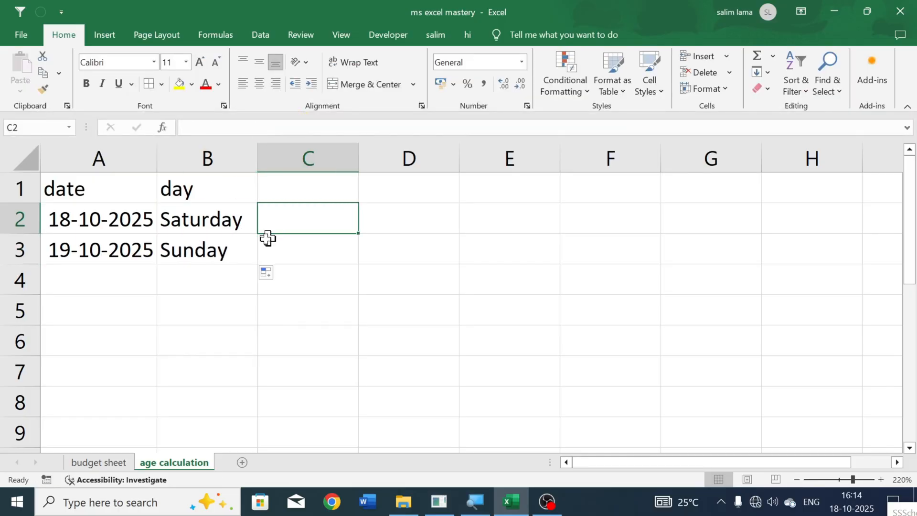
# - Examine the TEXT formulas in cells B2 and B3 to compare their date cell references
pyautogui.doubleClick(216, 251)
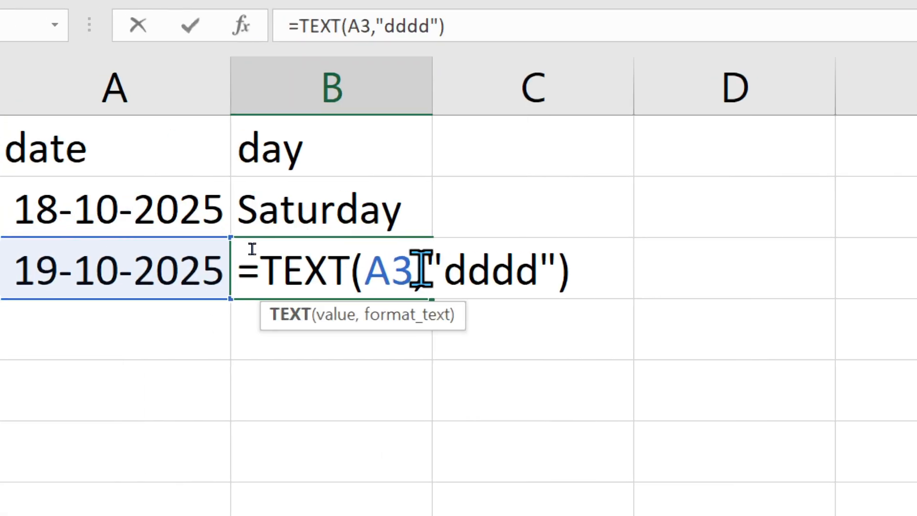
pyautogui.press('Return')
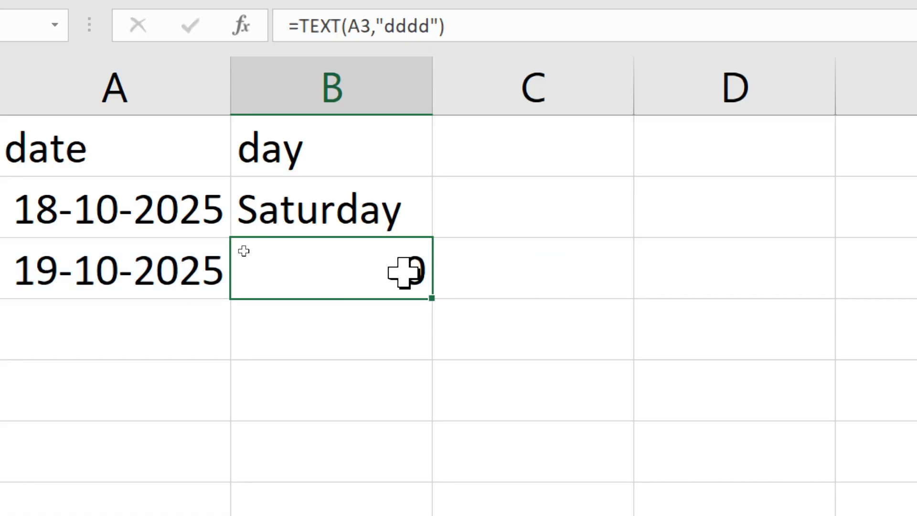
pyautogui.doubleClick(350, 215)
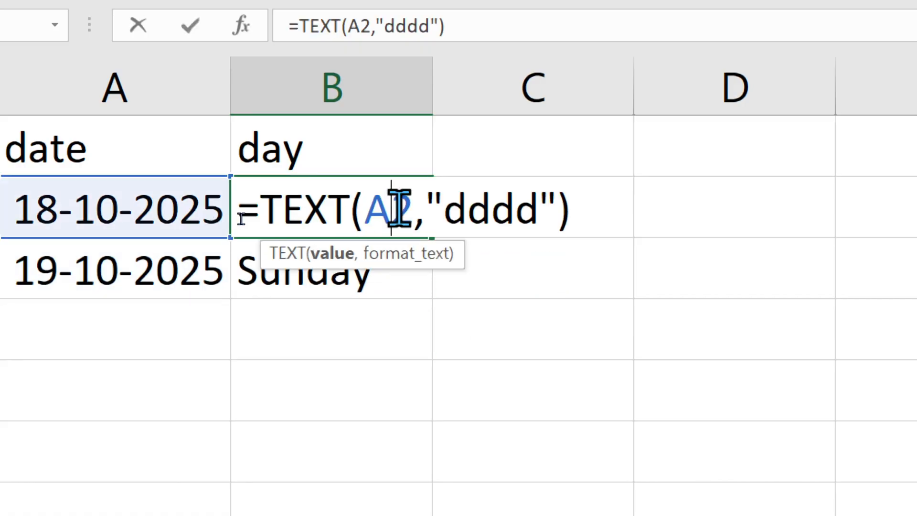
pyautogui.doubleClick(400, 211)
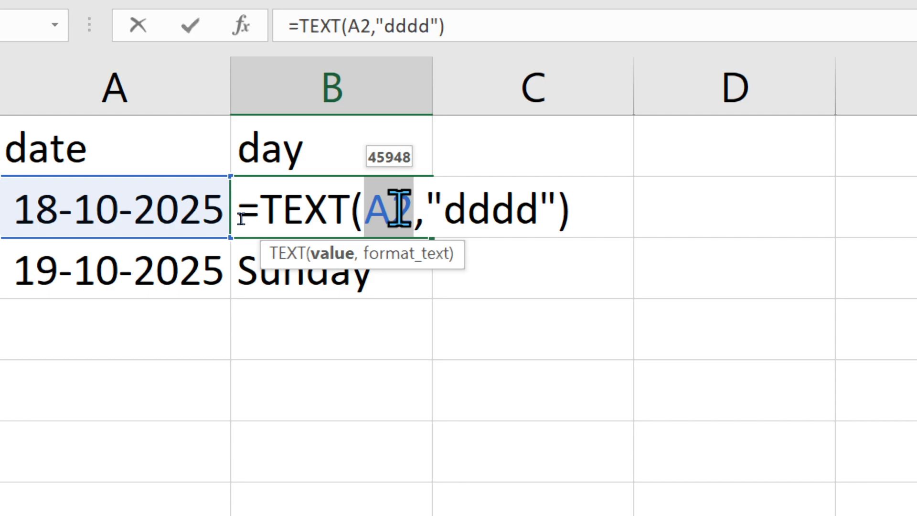
pyautogui.press('Return')
pyautogui.doubleClick(366, 279)
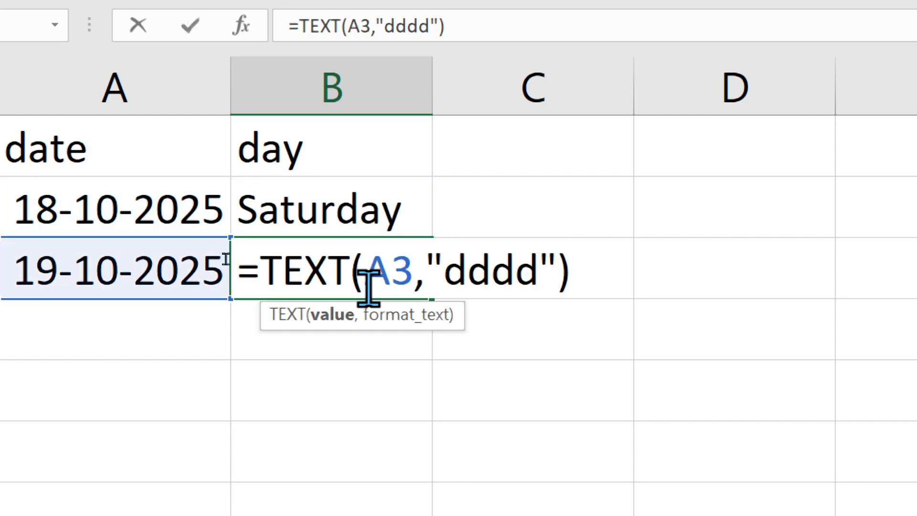
pyautogui.press('Return')
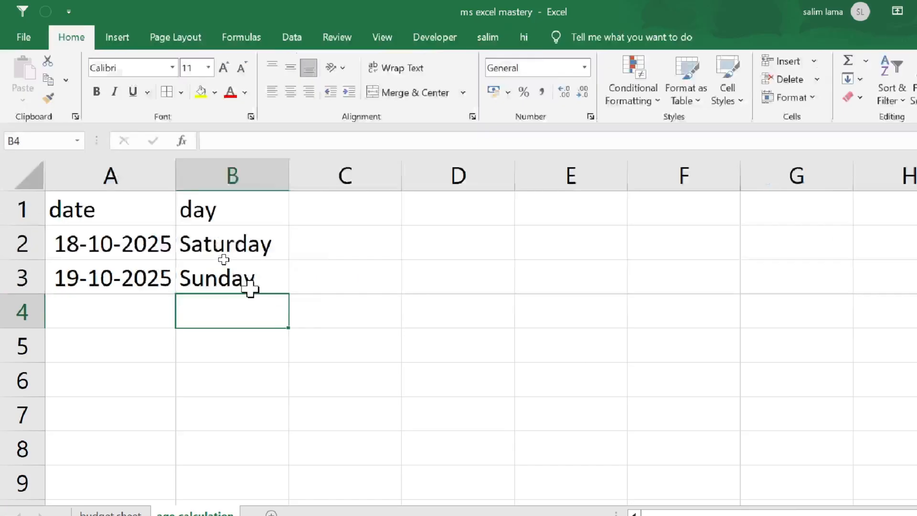
pyautogui.click(554, 208)
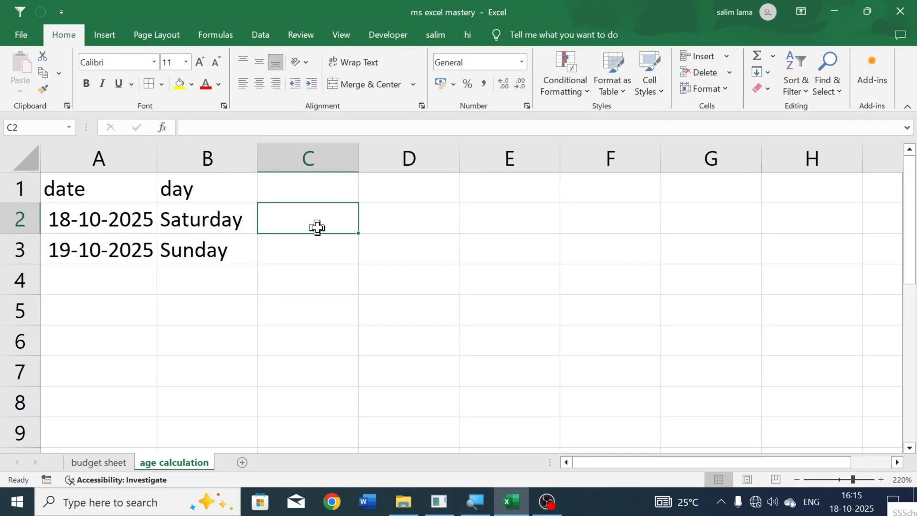
pyautogui.scroll(2, 311, 243)
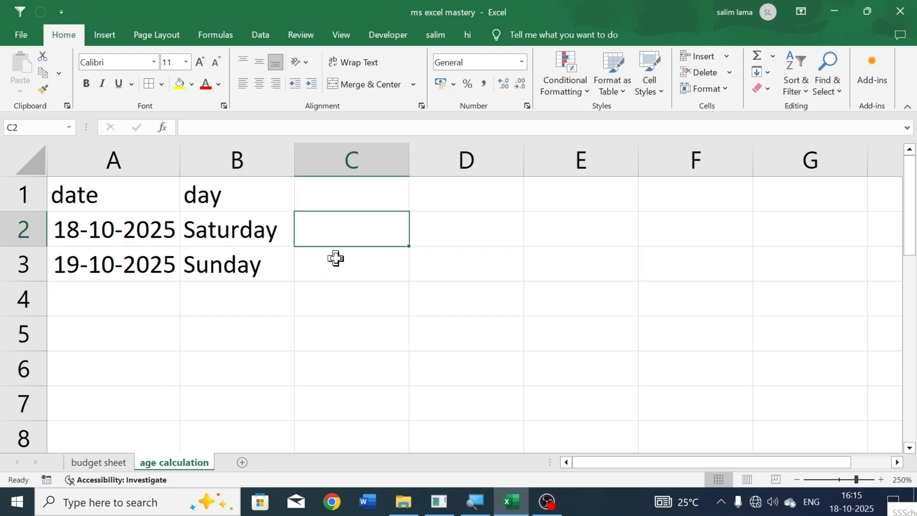
# - Enter 12/05025 in cell A5 below the existing dates
pyautogui.click(141, 268)
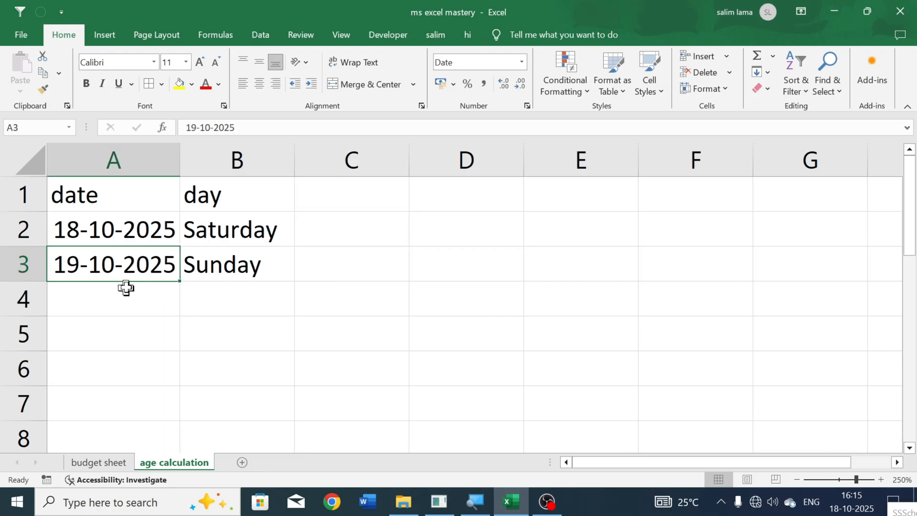
pyautogui.click(132, 331)
pyautogui.write('12')
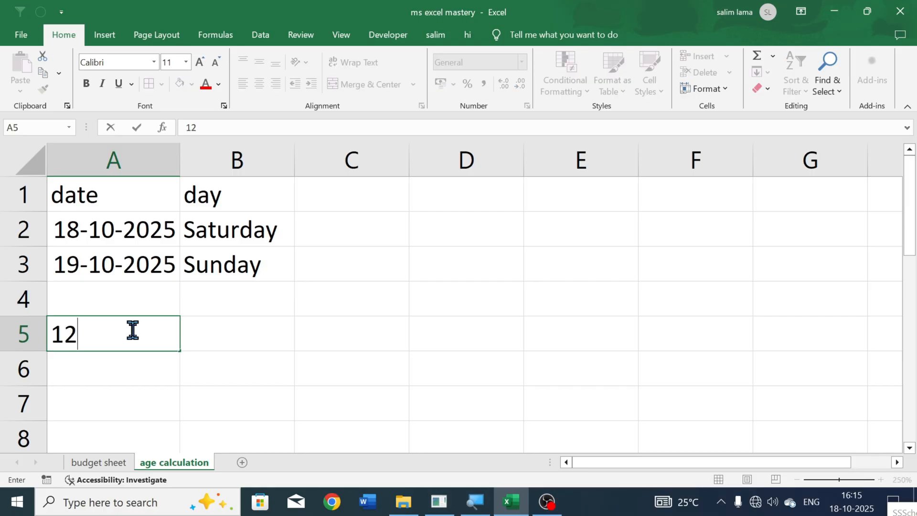
pyautogui.write('/050')
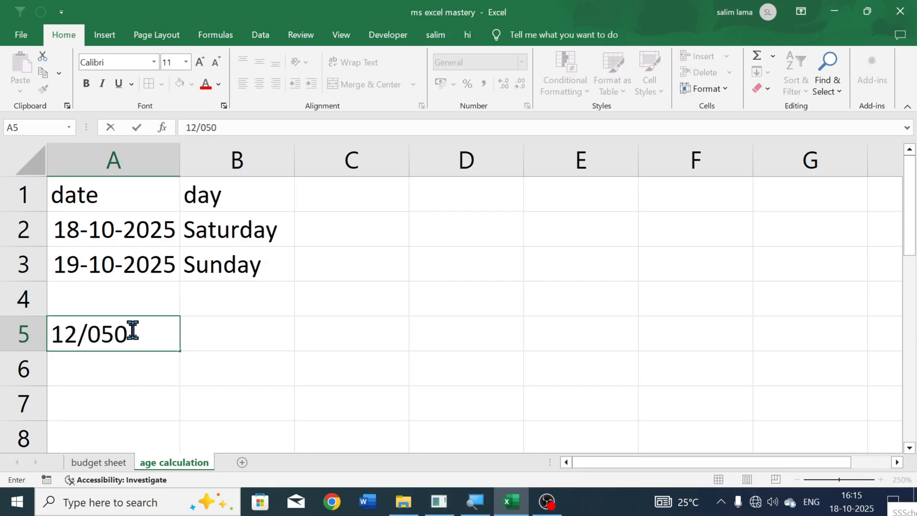
pyautogui.write('25')
pyautogui.press('Return')
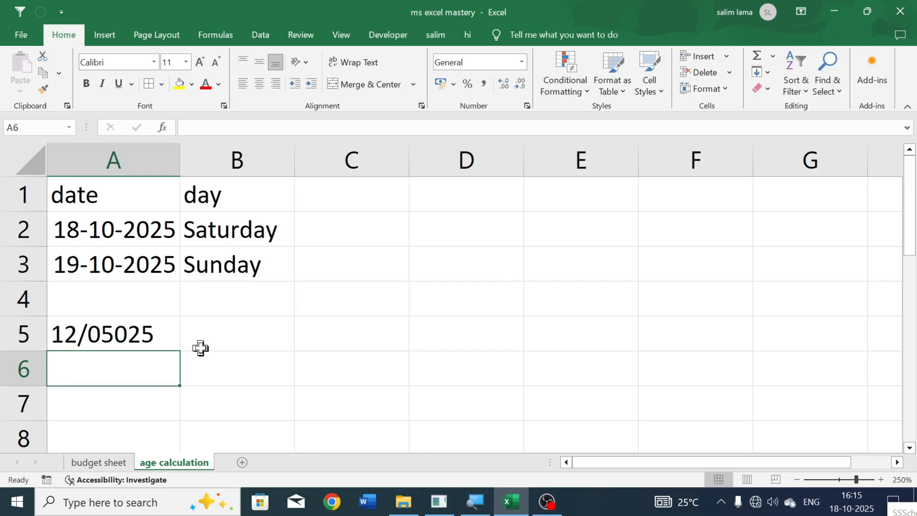
pyautogui.click(134, 335)
pyautogui.doubleClick(133, 337)
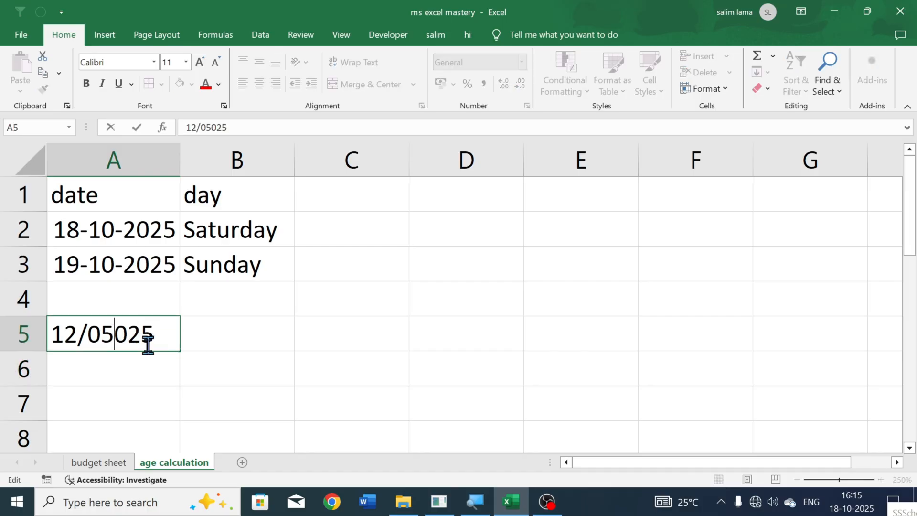
pyautogui.press('Return')
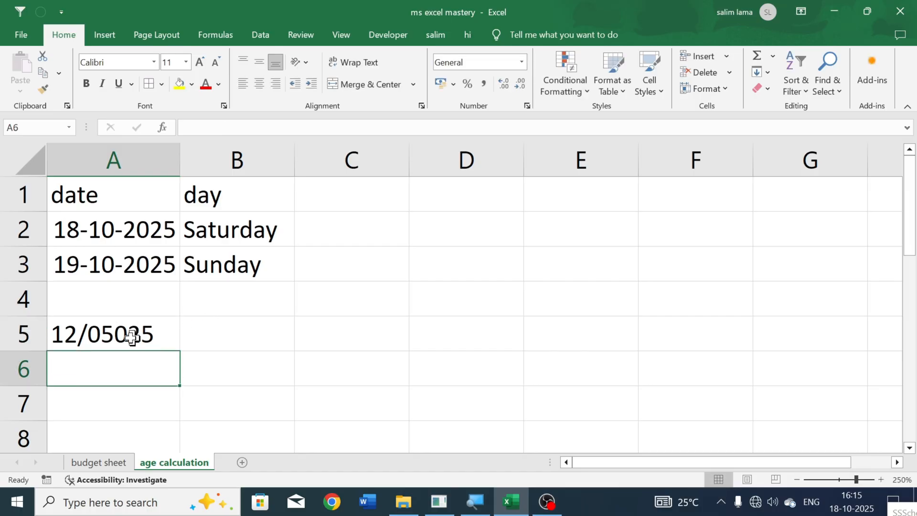
pyautogui.click(118, 338)
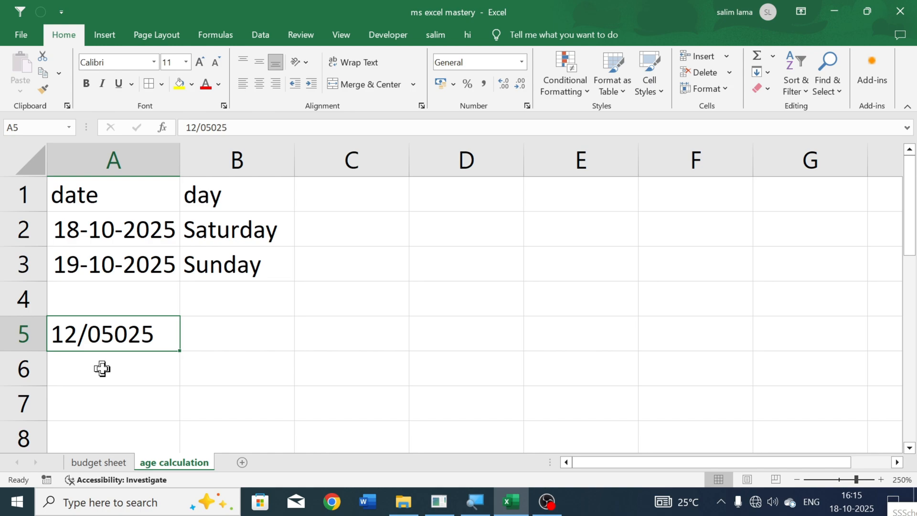
pyautogui.write('2')
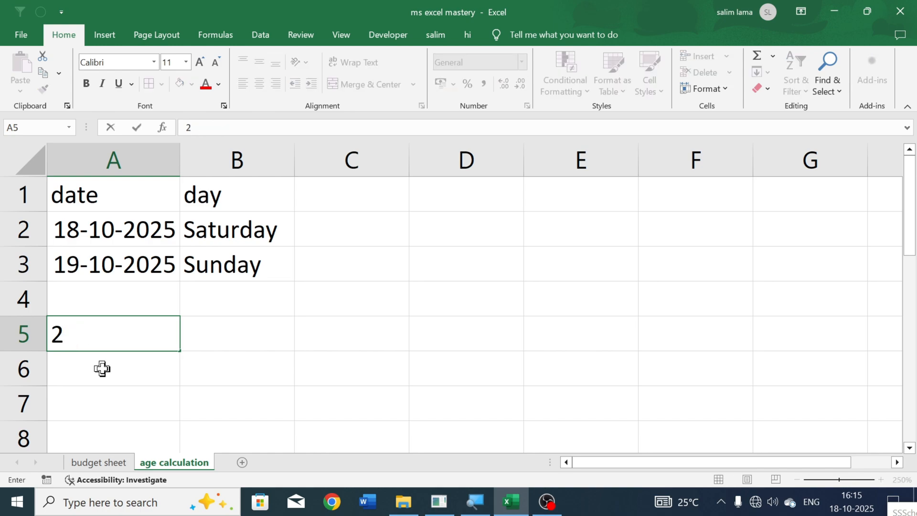
pyautogui.hotkey('ctrl', 'z')
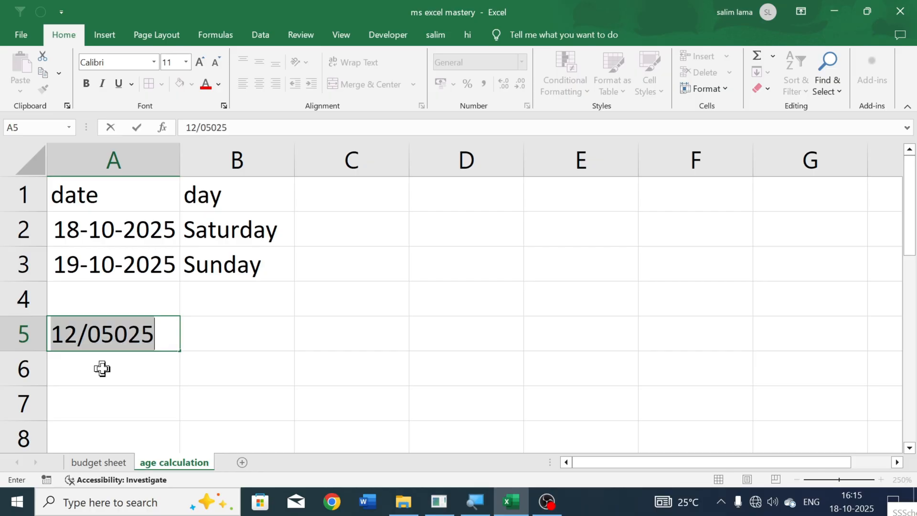
pyautogui.click(143, 352)
pyautogui.click(153, 338)
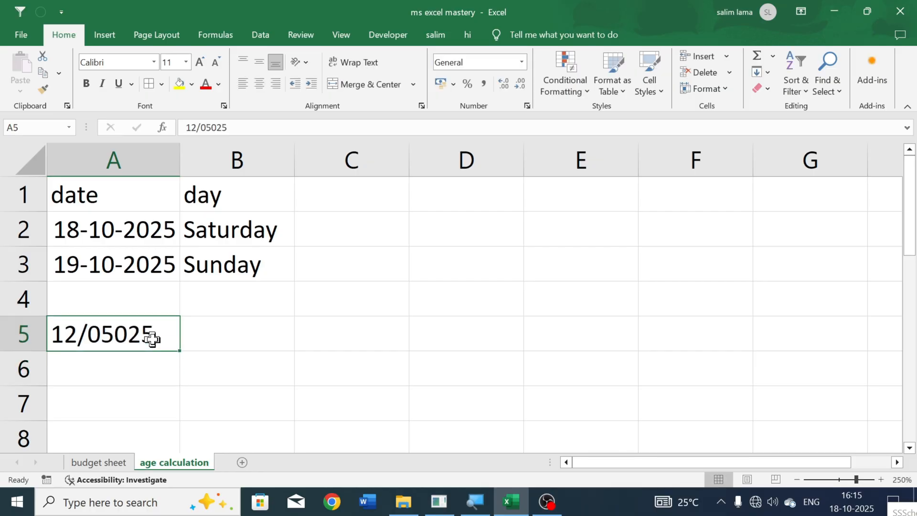
pyautogui.doubleClick(153, 339)
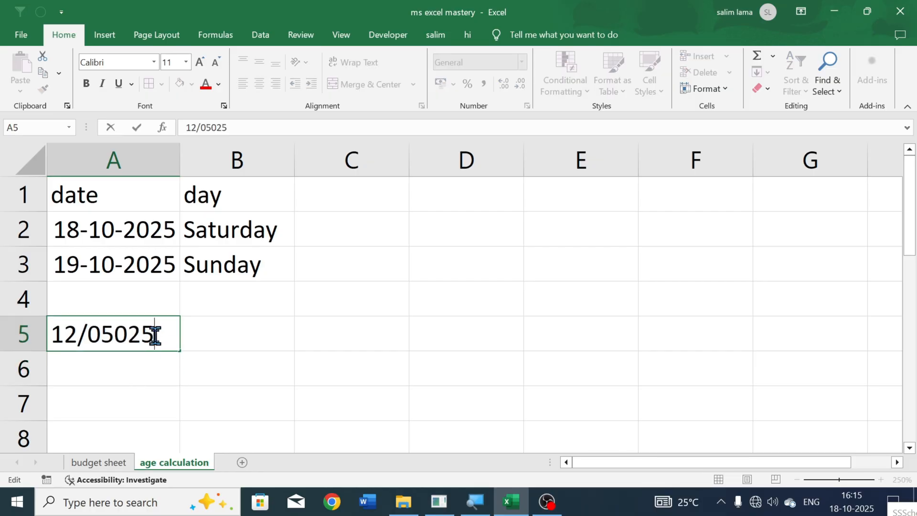
pyautogui.click(162, 367)
pyautogui.click(155, 341)
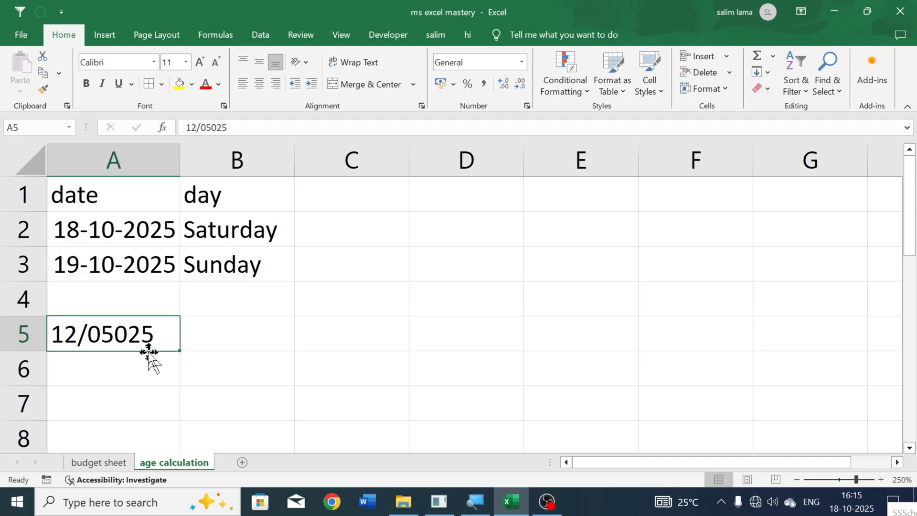
# - Correct the entry in cell A5 to the date 12/05/25 by adding the missing slash and removing the extra zero
pyautogui.press('F2')
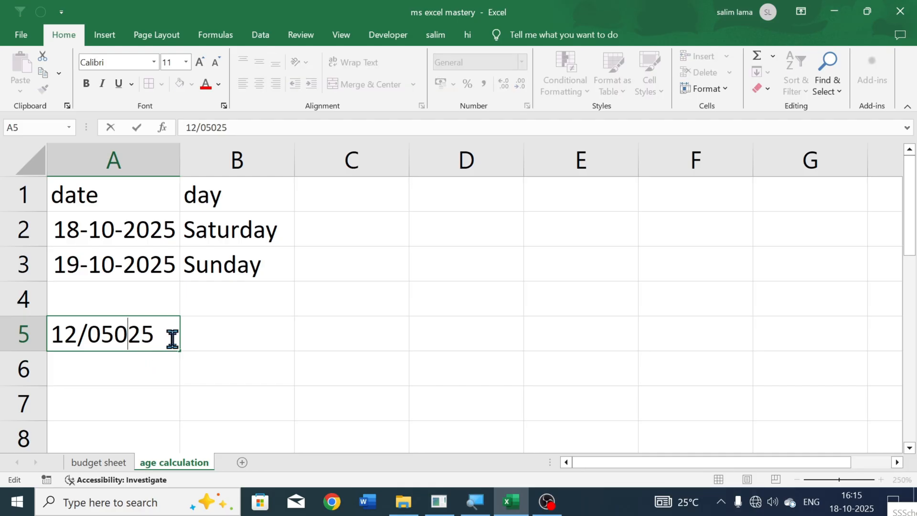
pyautogui.press('Left')
pyautogui.write('/')
pyautogui.press('Return')
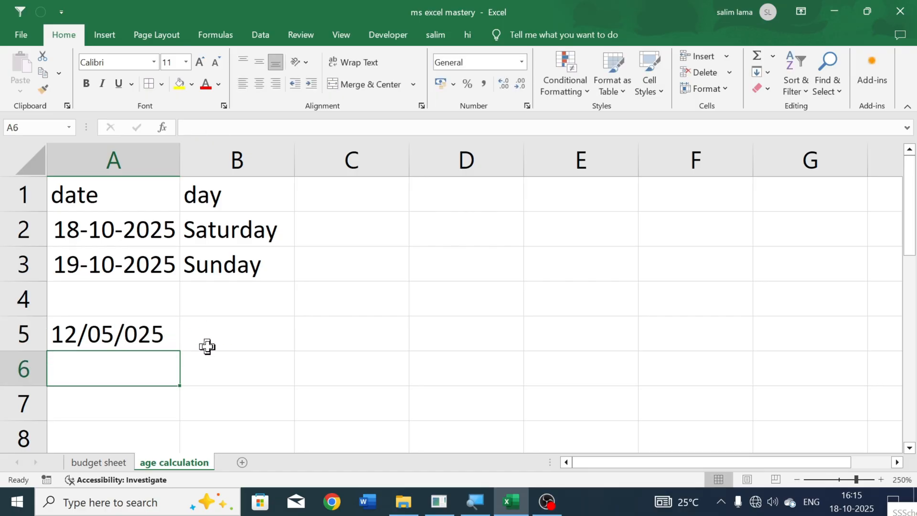
pyautogui.doubleClick(157, 342)
pyautogui.click(136, 334)
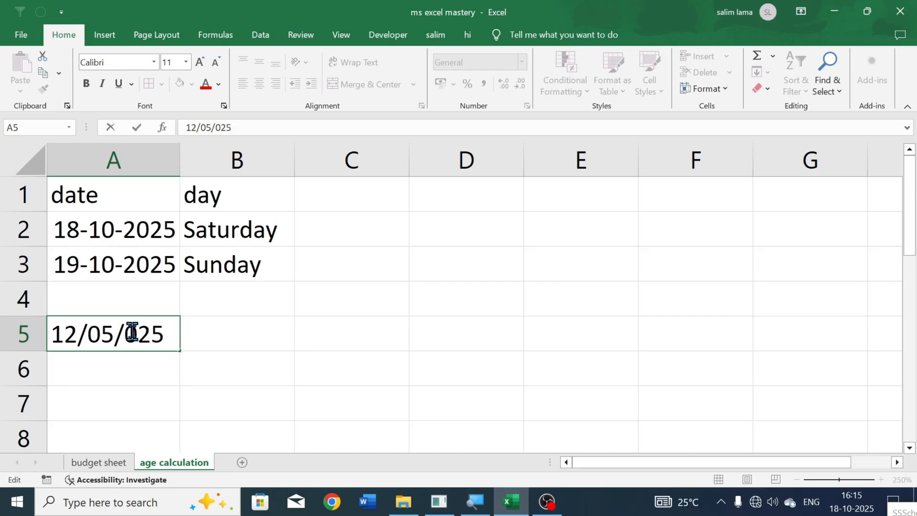
pyautogui.press('BackSpace')
pyautogui.press('Return')
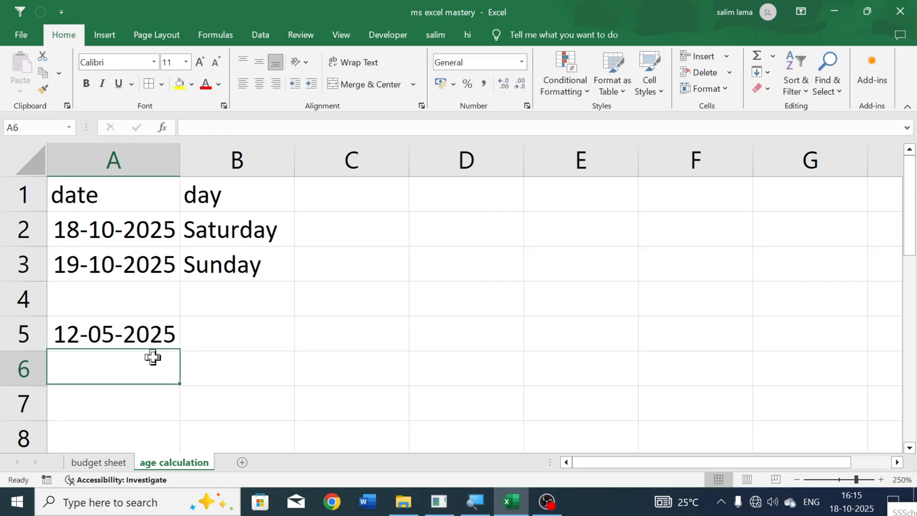
# - Move the date from cell A3 down to cell A4, directly above the date in A5
pyautogui.click(209, 332)
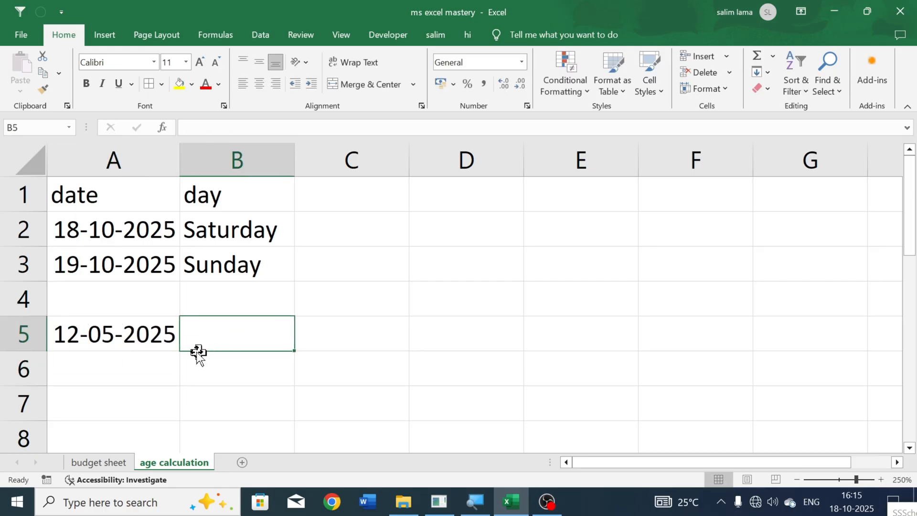
pyautogui.click(126, 269)
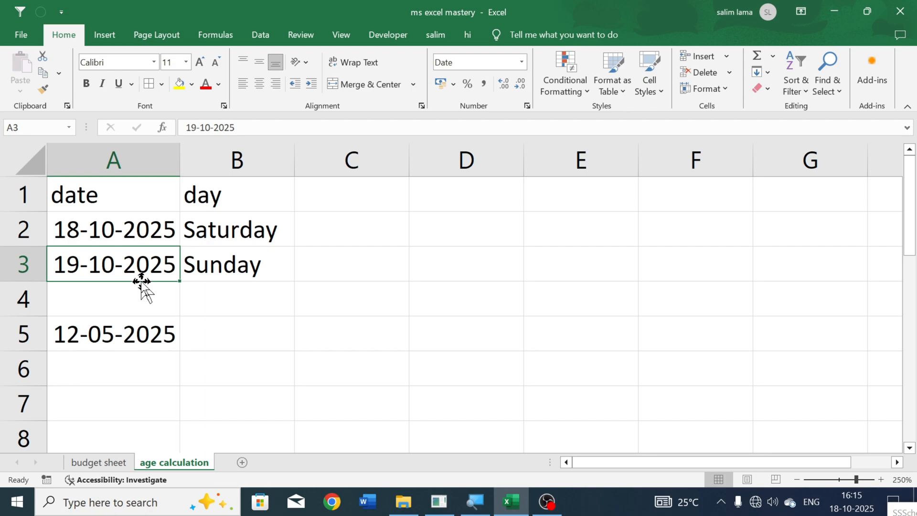
pyautogui.moveTo(142, 282); pyautogui.dragTo(144, 305)
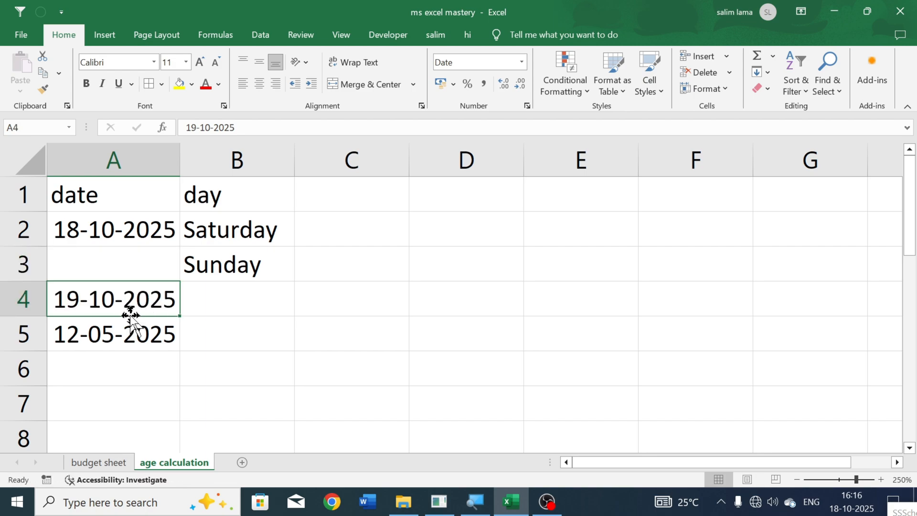
# - Compare the dates in cells A4 and A5 to identify the start and end dates
pyautogui.click(188, 327)
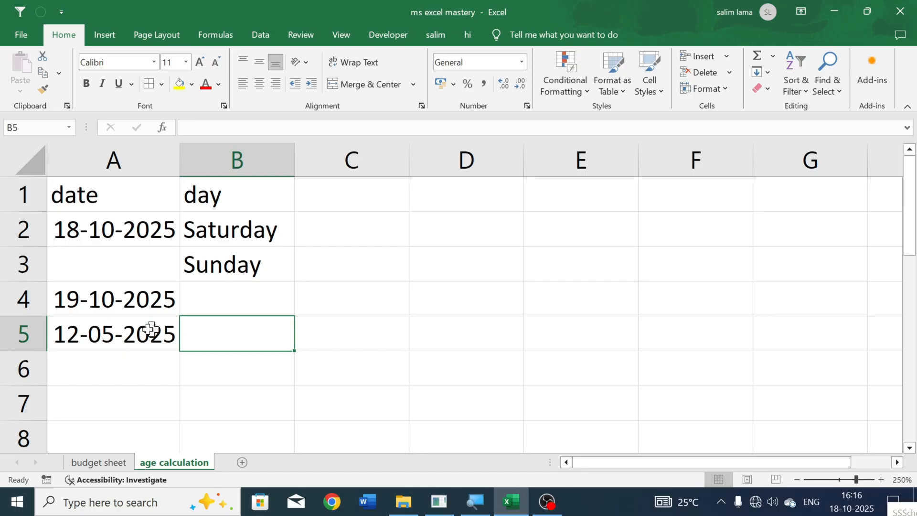
pyautogui.click(129, 329)
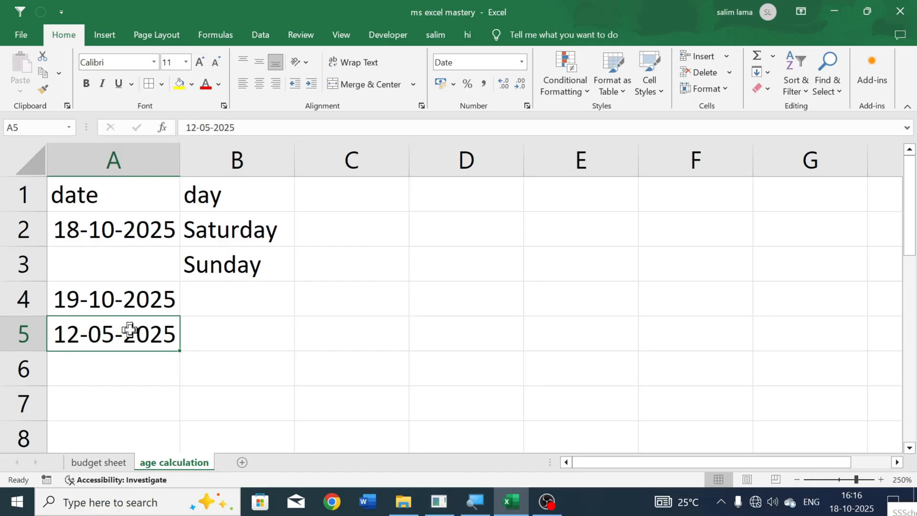
pyautogui.click(153, 304)
pyautogui.click(137, 335)
pyautogui.click(136, 308)
pyautogui.click(130, 340)
# - Enter the formula =DATEDIF(A5,A4,"d") in cell B4 to calculate the days between the two dates
pyautogui.click(228, 311)
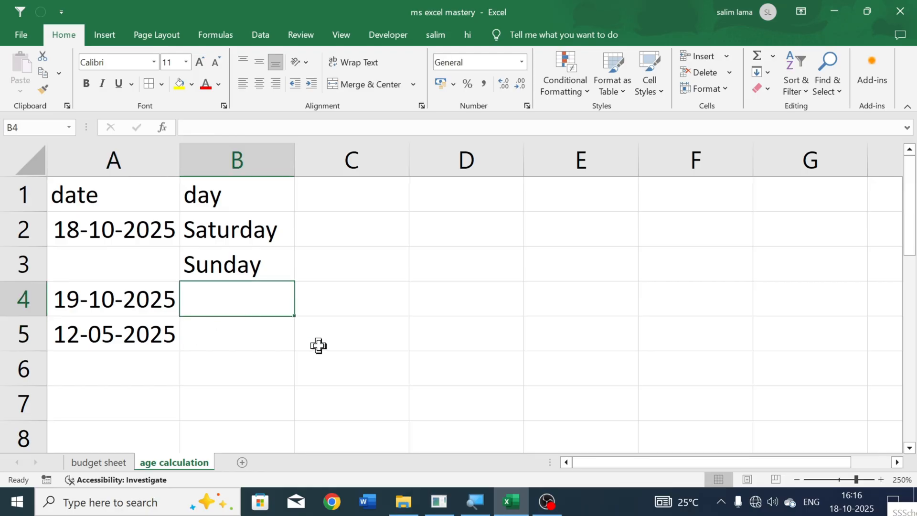
pyautogui.write('=da')
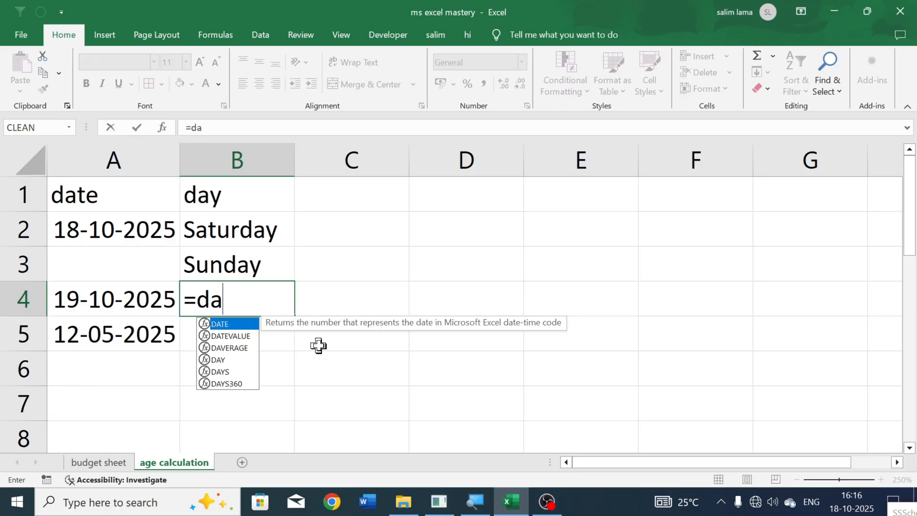
pyautogui.write('tedif')
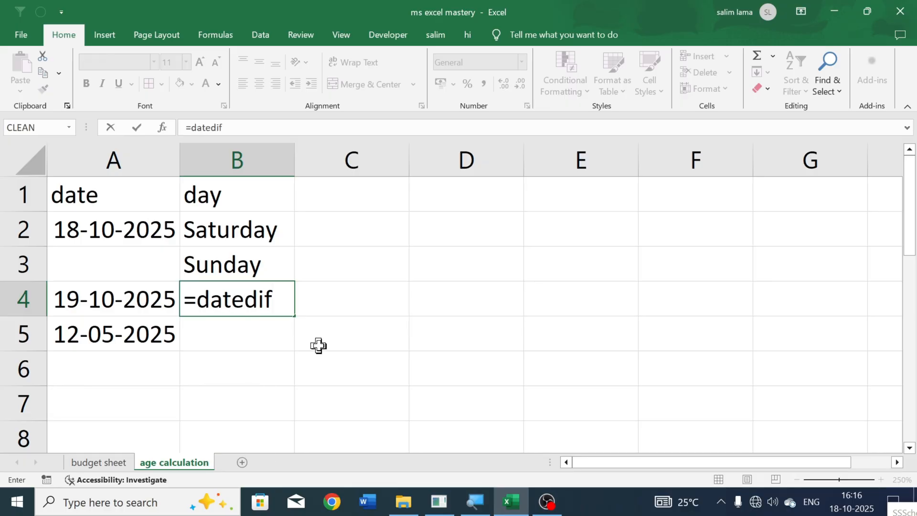
pyautogui.write('(')
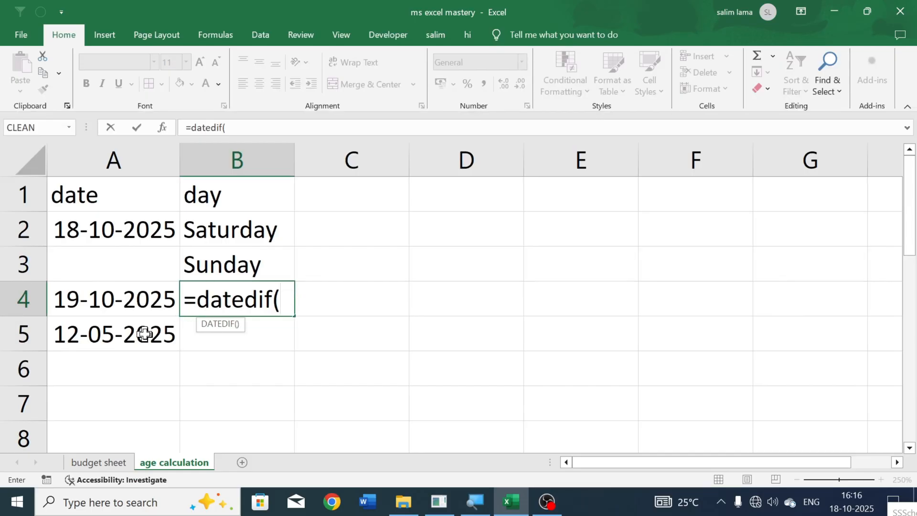
pyautogui.click(106, 339)
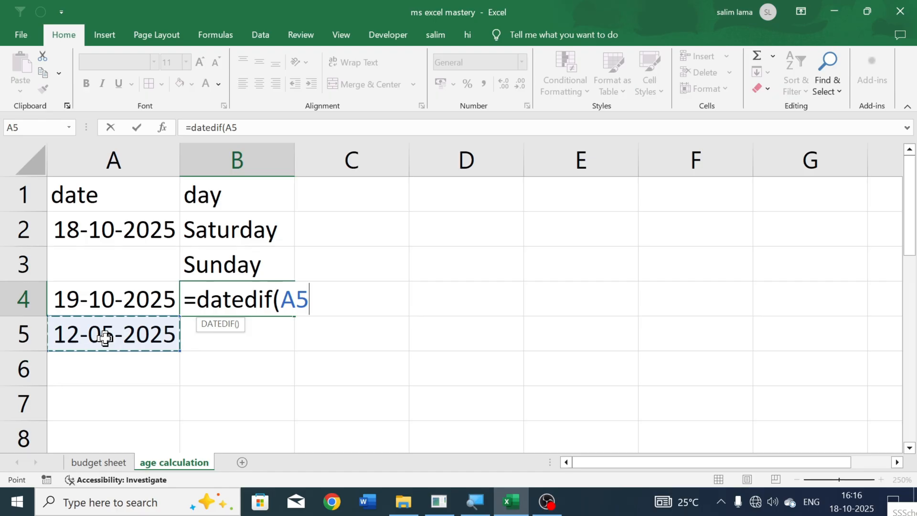
pyautogui.write(',')
pyautogui.click(76, 298)
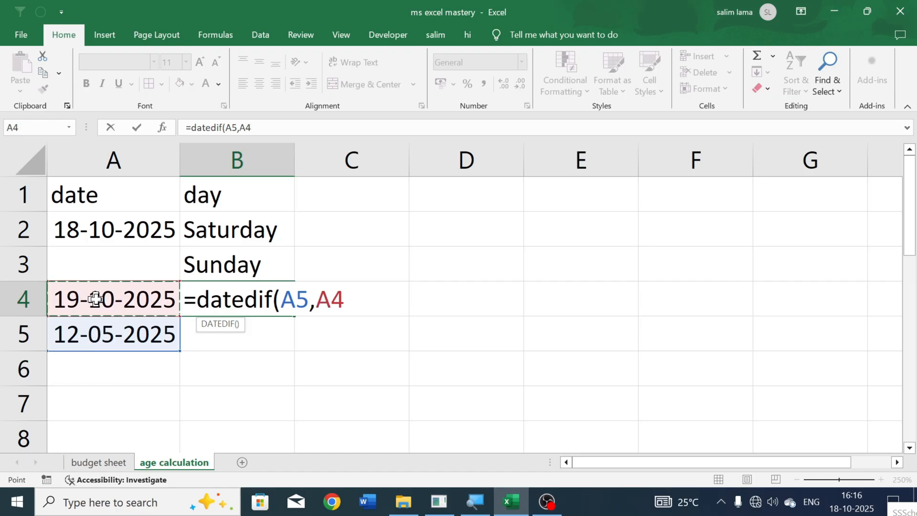
pyautogui.write(',')
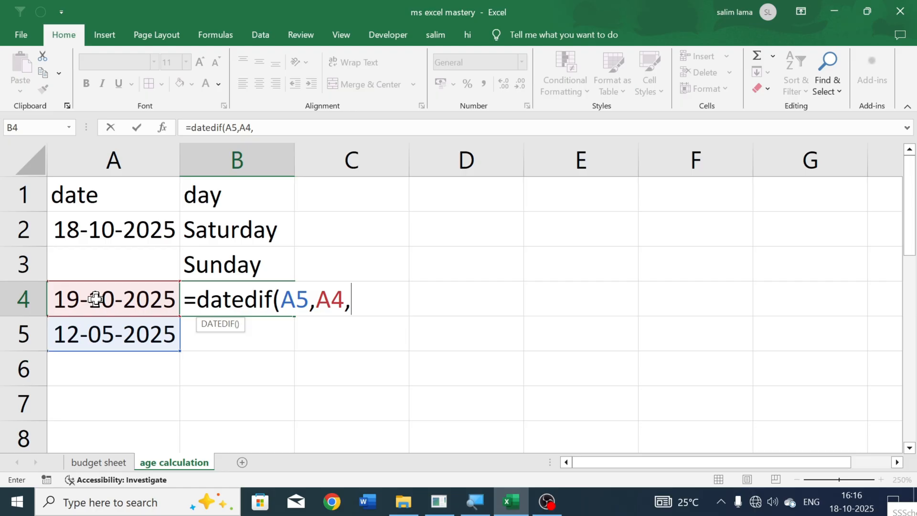
pyautogui.write('"d')
pyautogui.press('Return')
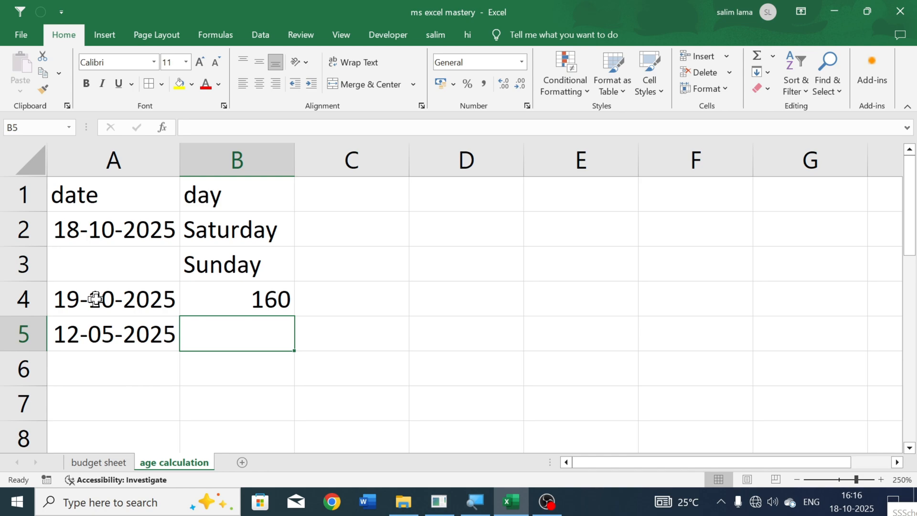
# - Change the DATEDIF unit in cell B4 to "m" to calculate the difference in complete months
pyautogui.doubleClick(277, 298)
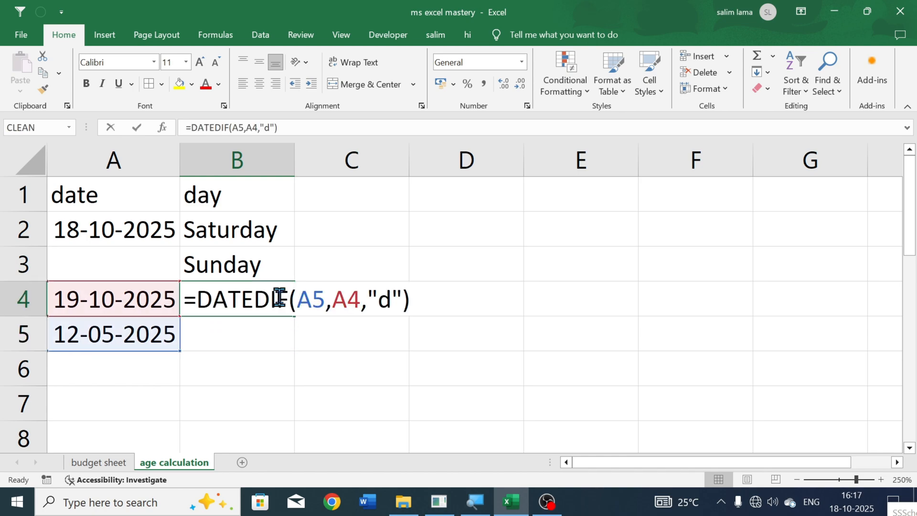
pyautogui.click(393, 301)
pyautogui.press('BackSpace')
pyautogui.write('m')
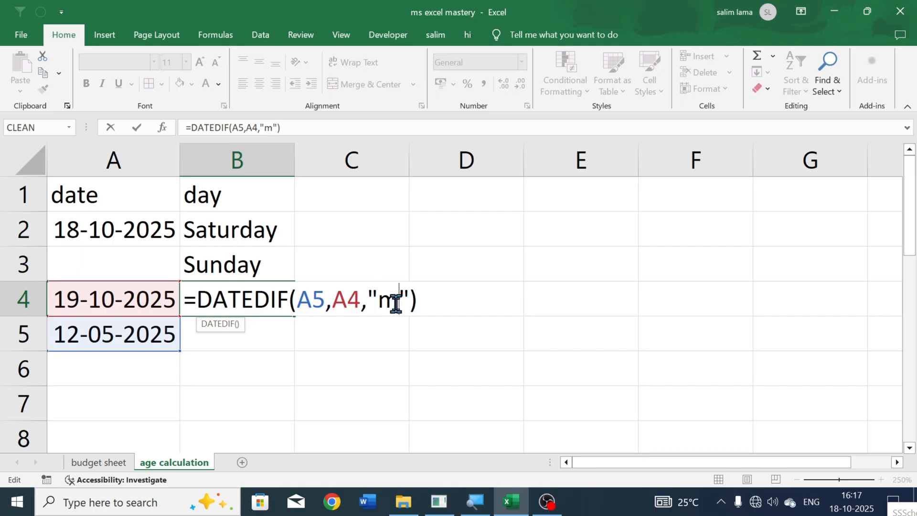
pyautogui.press('Return')
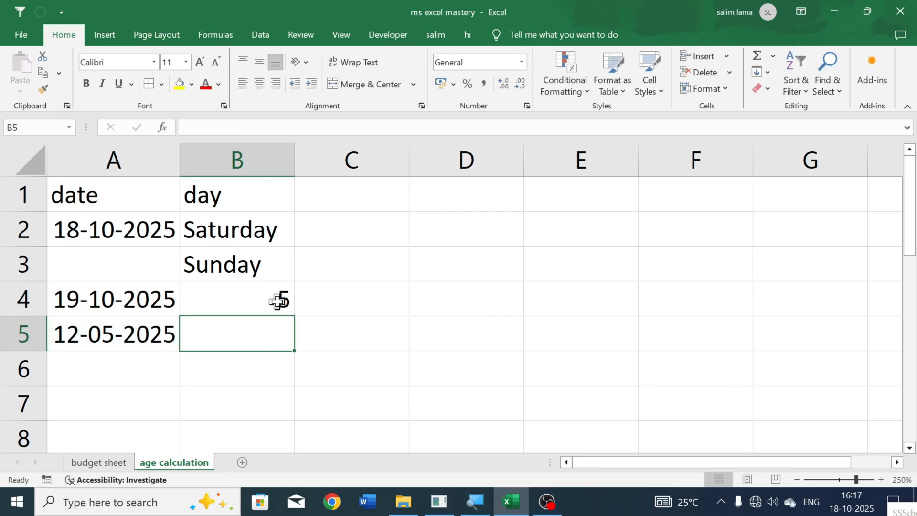
# - Change the DATEDIF unit in cell B4 to "y" to calculate the difference in complete years
pyautogui.doubleClick(279, 299)
pyautogui.click(397, 301)
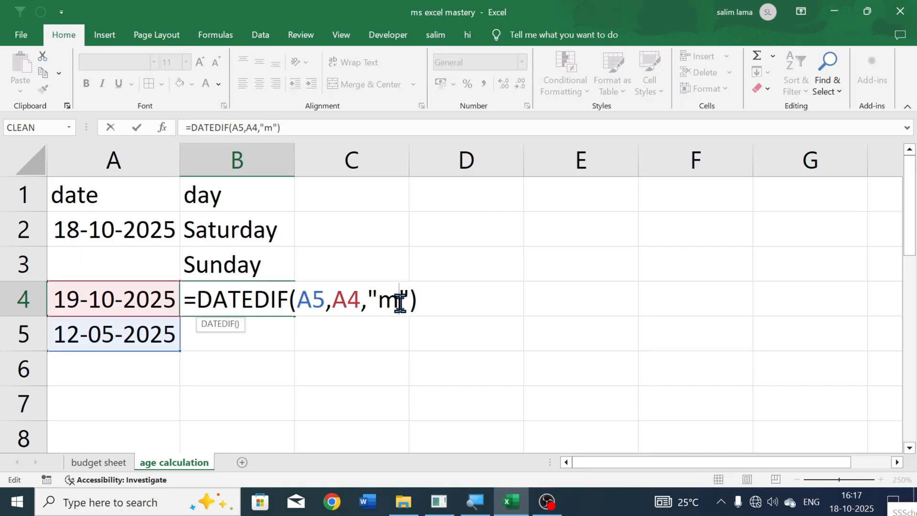
pyautogui.press('BackSpace')
pyautogui.write('y')
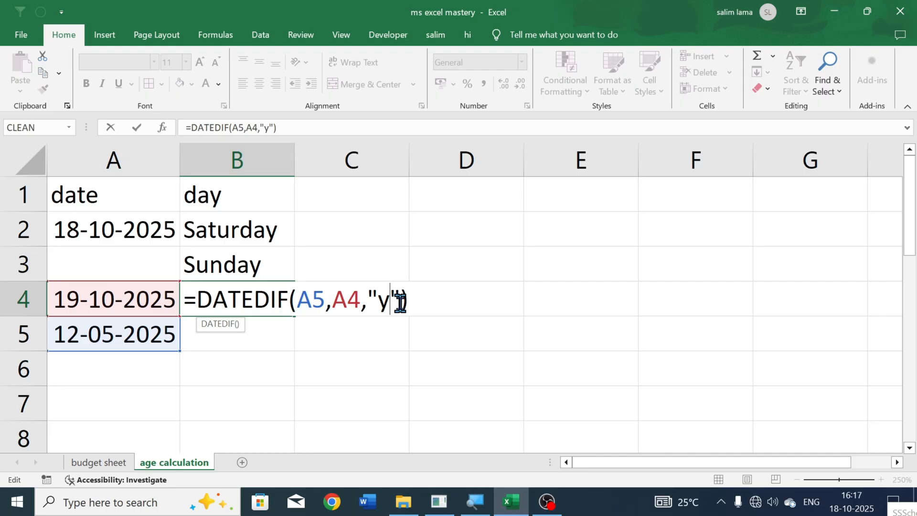
pyautogui.press('Return')
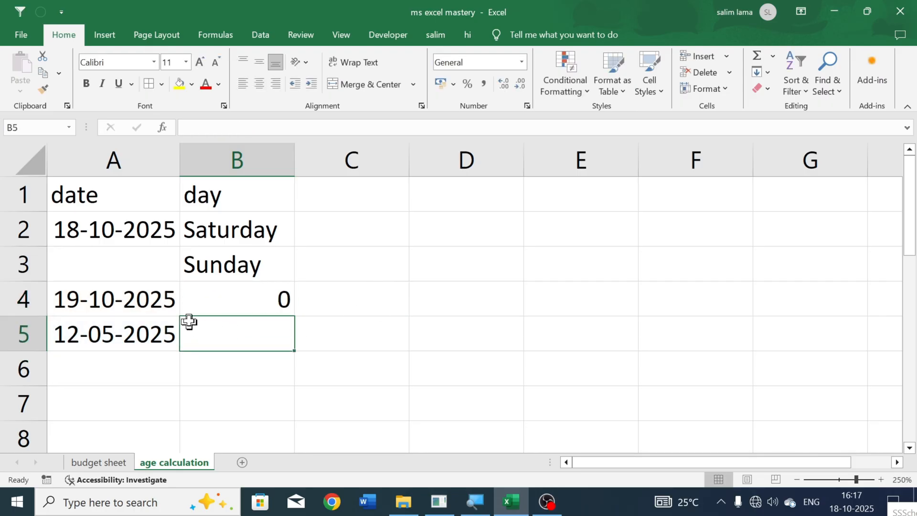
# - Compare the dates in cells A4 and A5 against the DATEDIF result in cell B4
pyautogui.click(168, 308)
pyautogui.click(164, 329)
pyautogui.click(164, 306)
pyautogui.click(162, 327)
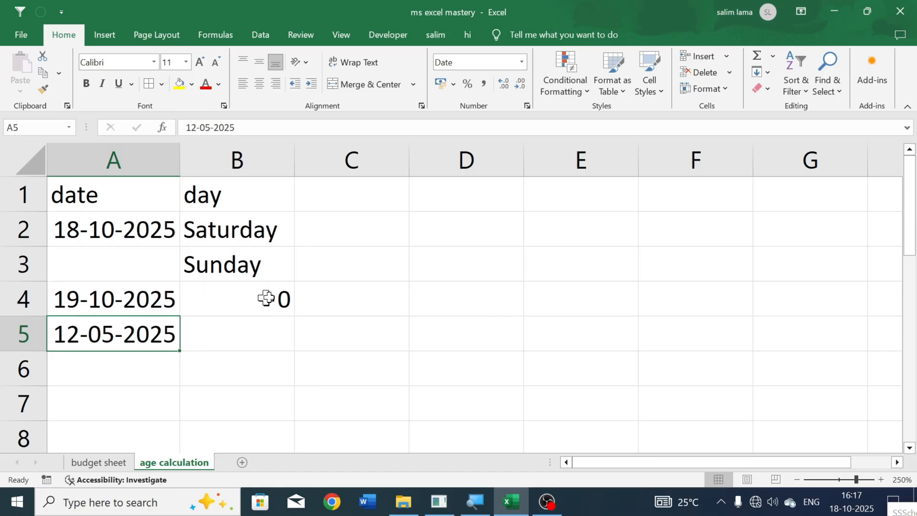
pyautogui.click(341, 298)
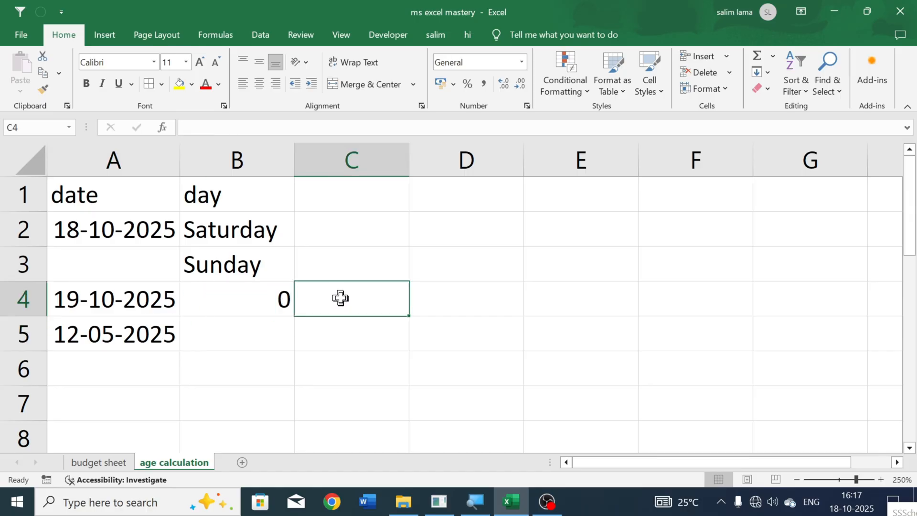
# - Review the TEXT formula in cell B2 and leave it as it is
pyautogui.click(332, 242)
pyautogui.click(257, 223)
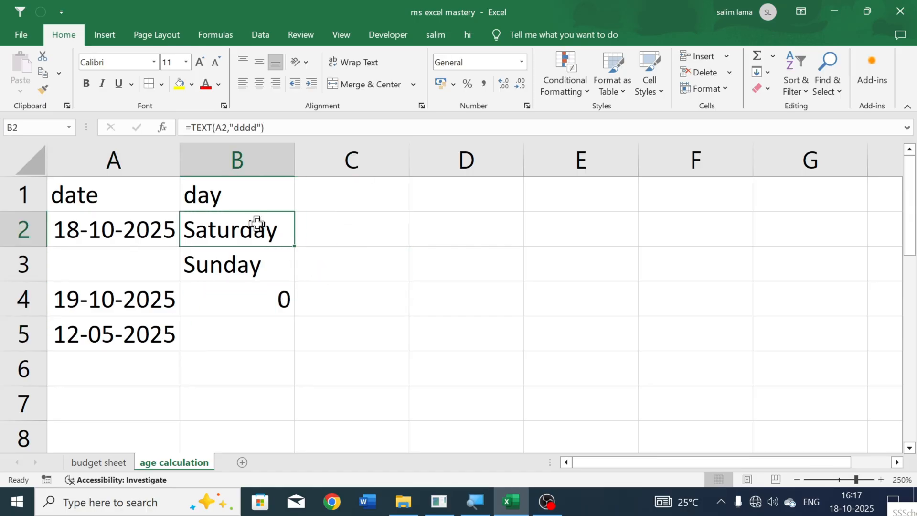
pyautogui.doubleClick(257, 225)
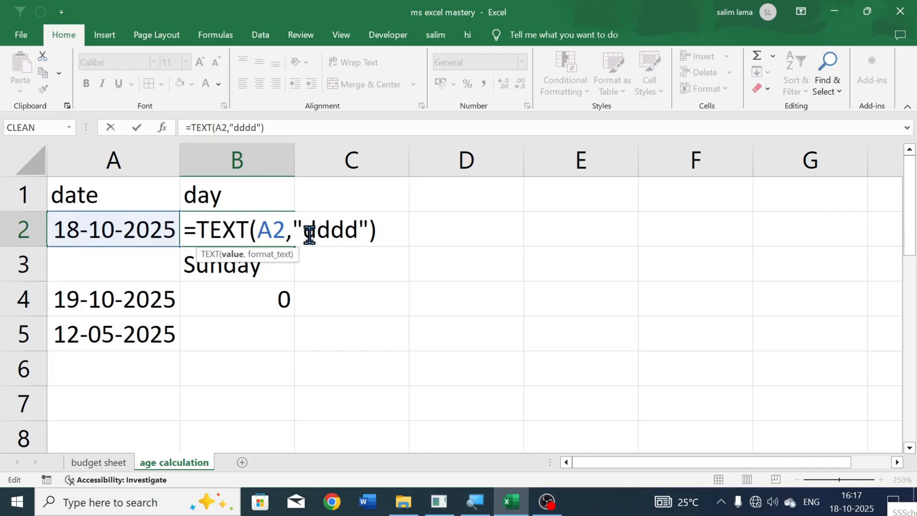
pyautogui.press('Return')
pyautogui.click(350, 231)
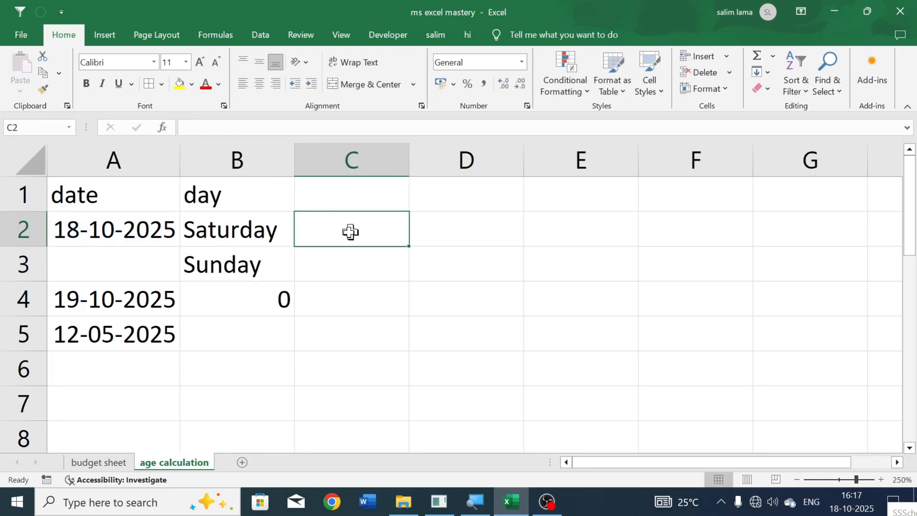
# - Add the heading "month" in cell C1, beside the day heading
pyautogui.click(126, 228)
pyautogui.click(305, 222)
pyautogui.click(336, 201)
pyautogui.write('month')
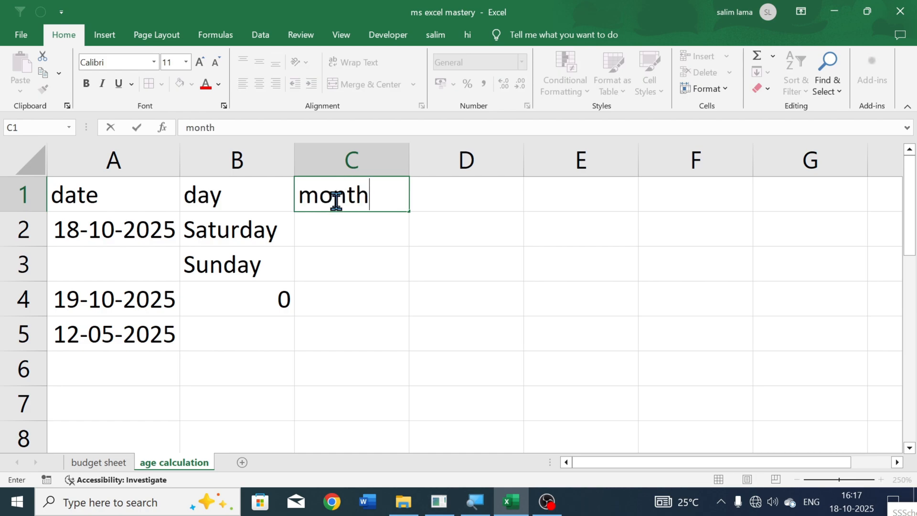
pyautogui.press('Return')
# - Enter the formula =TEXT(A2,"mmmm") in cell C2 to show the full month name of the date
pyautogui.write('=tex')
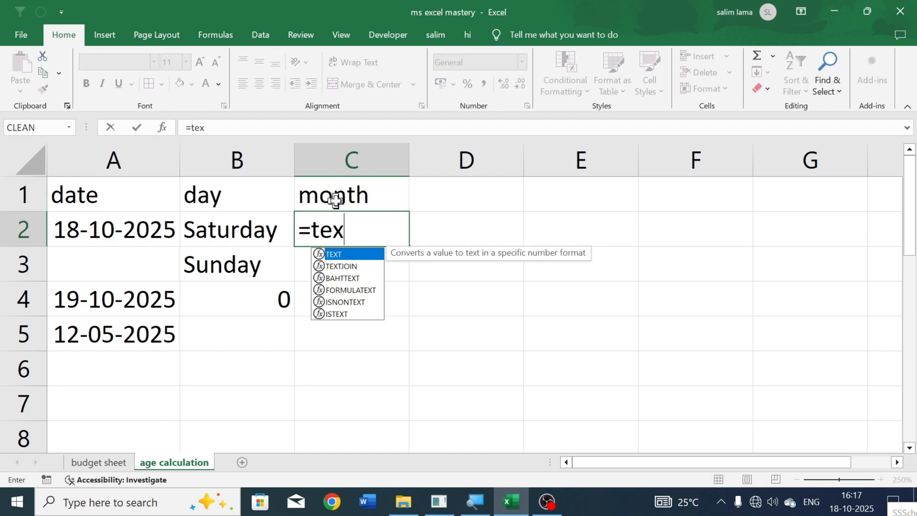
pyautogui.press('Tab')
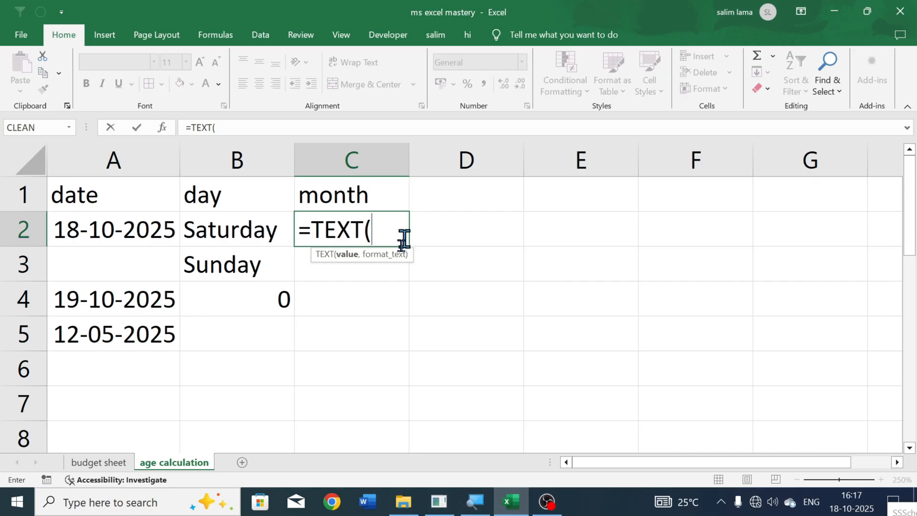
pyautogui.click(120, 228)
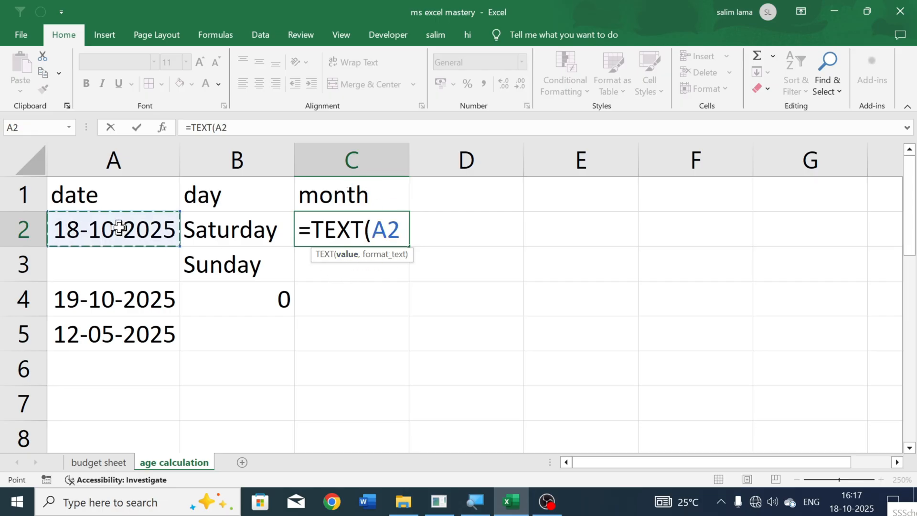
pyautogui.write(',')
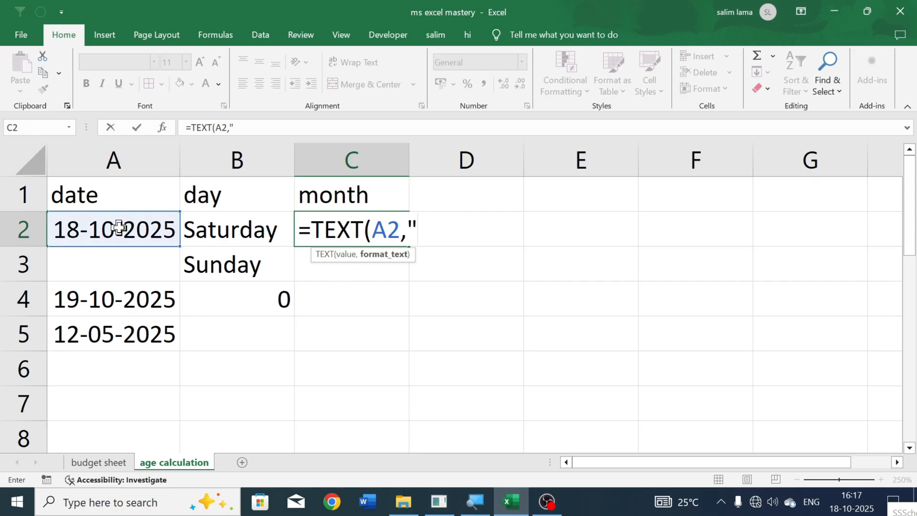
pyautogui.write('"mmmm')
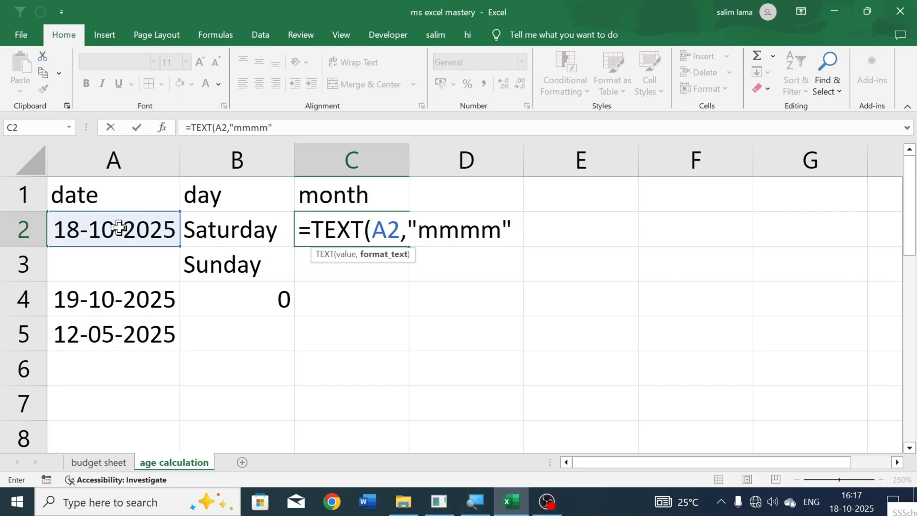
pyautogui.write('"')
pyautogui.press('Return')
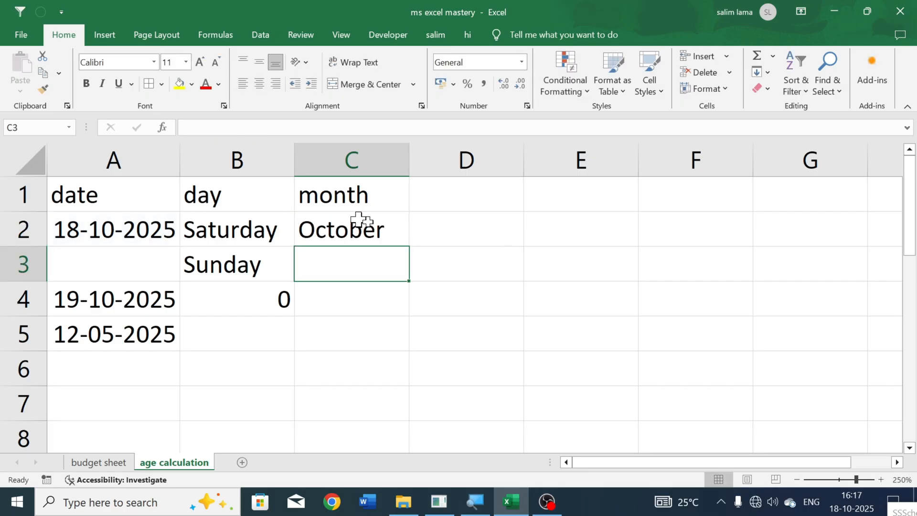
# - Change the TEXT format code in cell C2 to "yyyy" to show the four-digit year
pyautogui.doubleClick(380, 234)
pyautogui.doubleClick(449, 234)
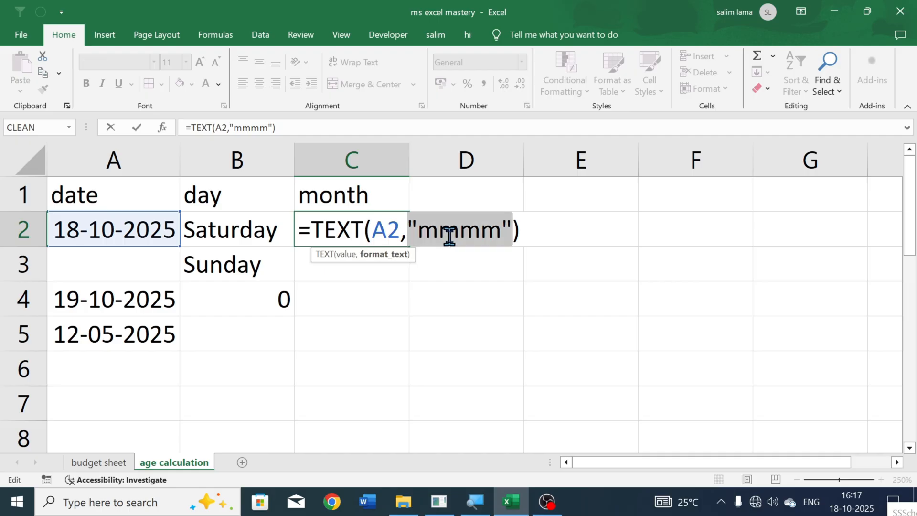
pyautogui.press('BackSpace')
pyautogui.write('"')
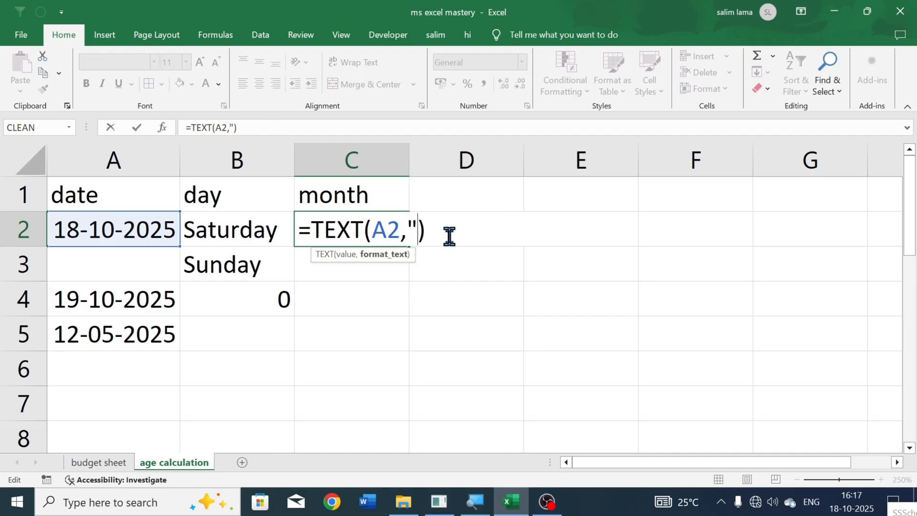
pyautogui.write('yyyy')
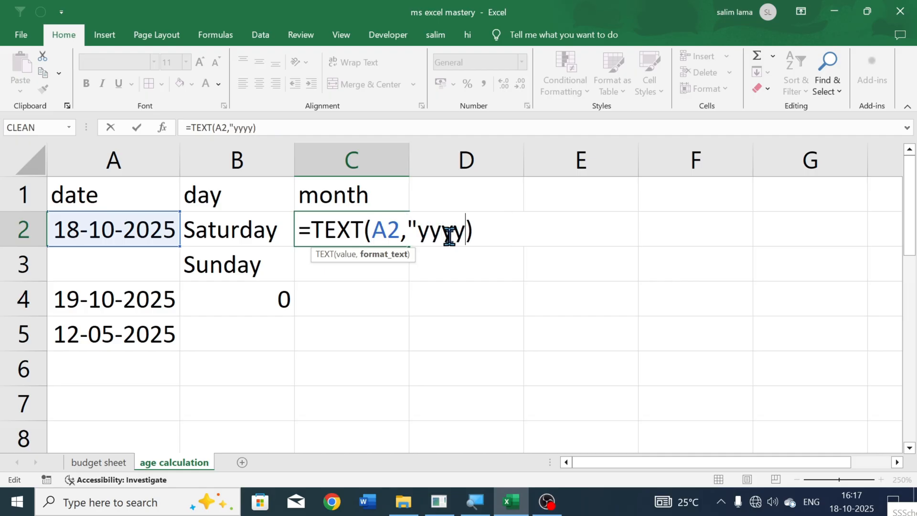
pyautogui.write('"')
pyautogui.press('Return')
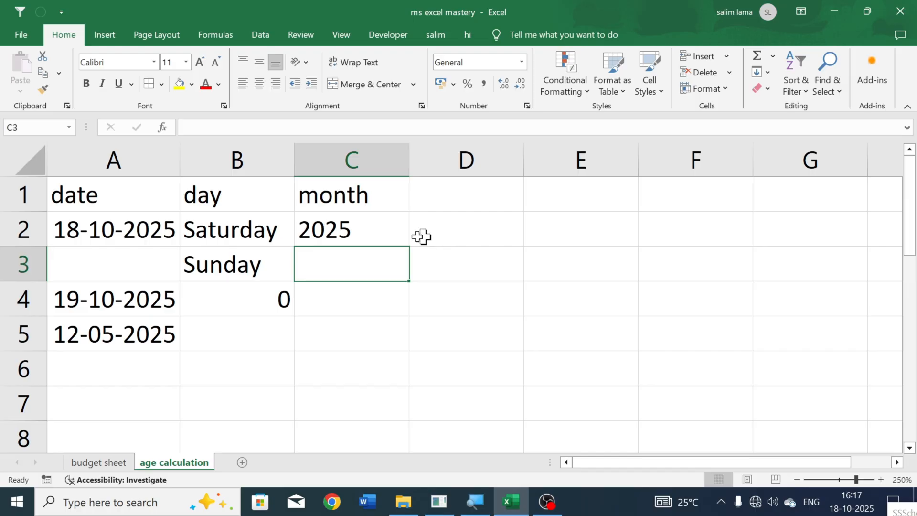
# - Widen column B to leave extra space beside the day names
pyautogui.click(380, 228)
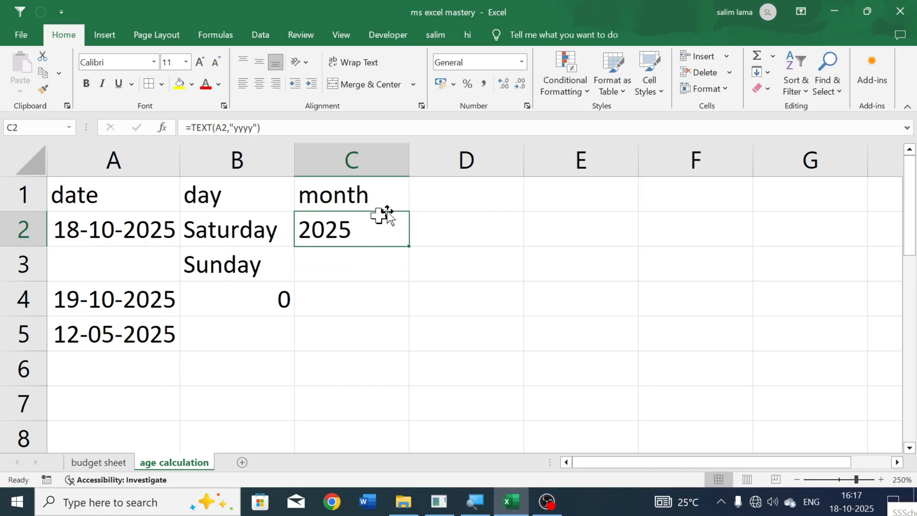
pyautogui.click(346, 256)
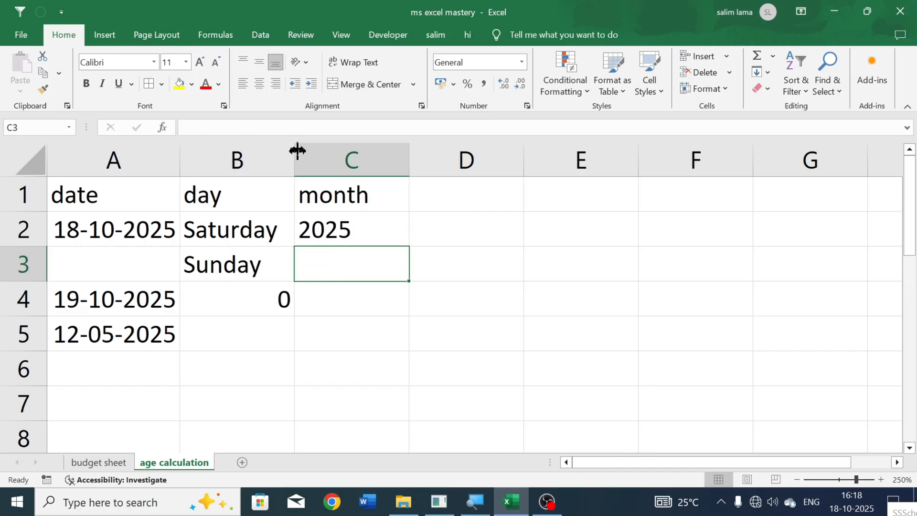
pyautogui.moveTo(297, 157); pyautogui.dragTo(349, 157)
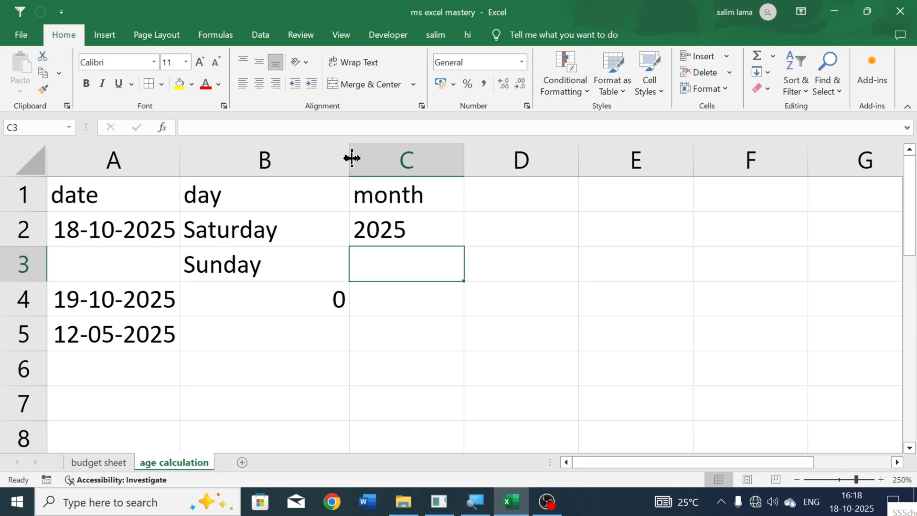
pyautogui.click(374, 294)
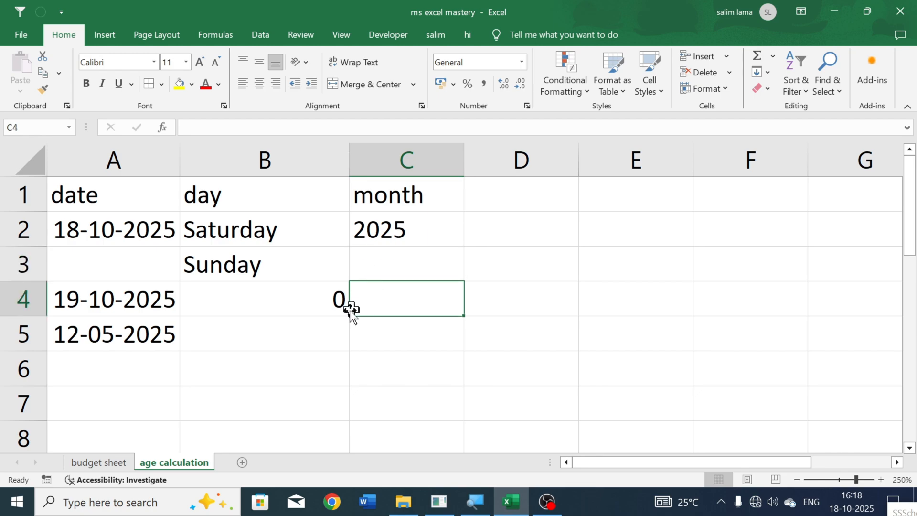
# - Enter 12 in cell D3 and compare its alignment with the TEXT results in B2 and C2
pyautogui.click(537, 265)
pyautogui.write('12')
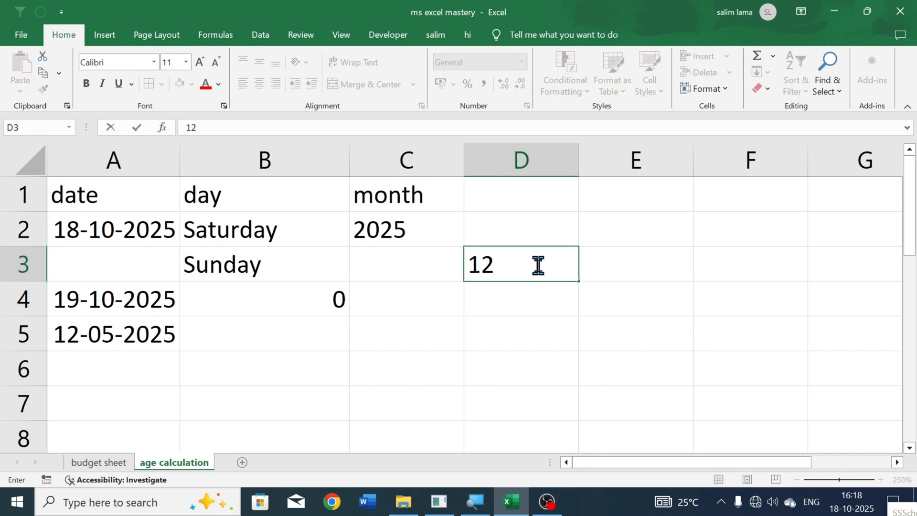
pyautogui.press('Return')
pyautogui.click(540, 266)
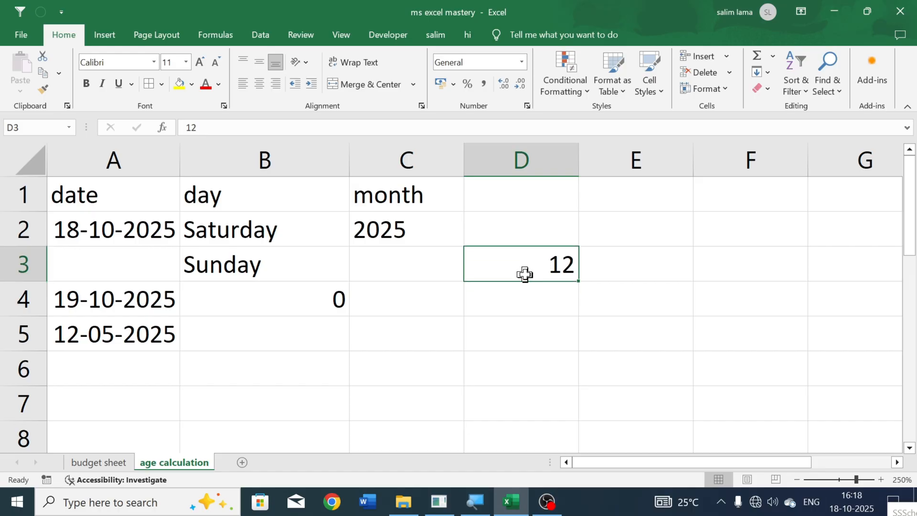
pyautogui.click(205, 230)
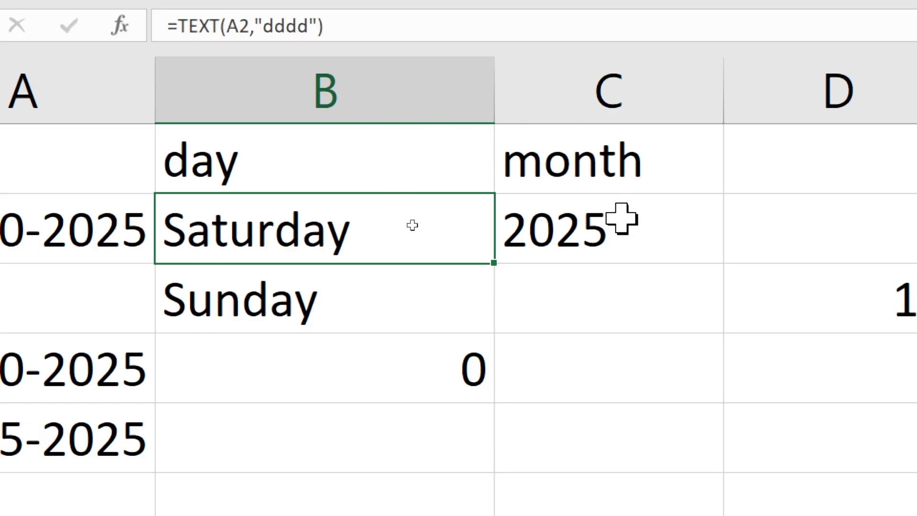
pyautogui.click(604, 233)
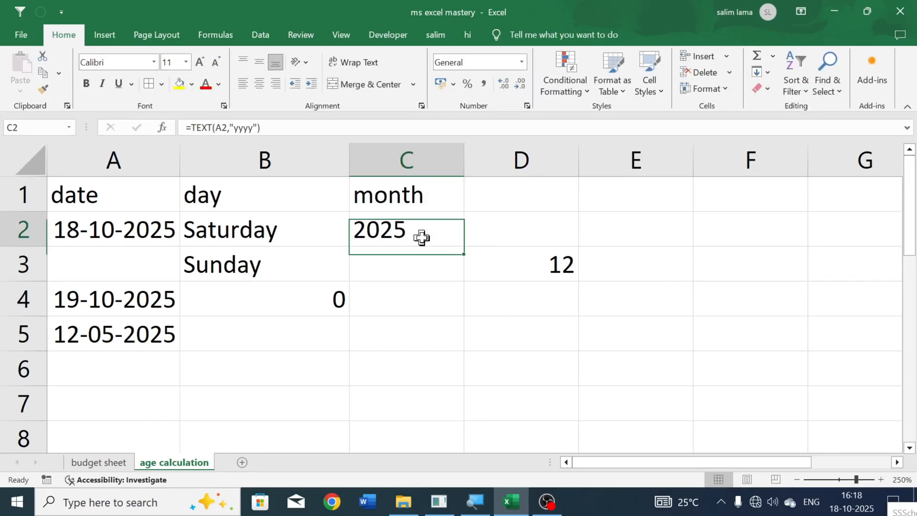
# - Change the TEXT format code in cell C2 to "dd" to show the two-digit day number
pyautogui.doubleClick(422, 230)
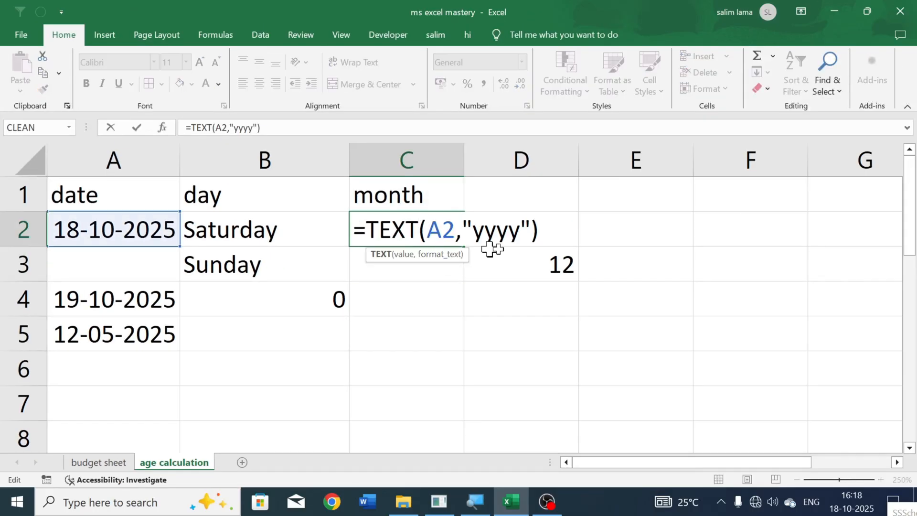
pyautogui.moveTo(461, 230); pyautogui.dragTo(537, 239)
pyautogui.press('BackSpace')
pyautogui.write('"')
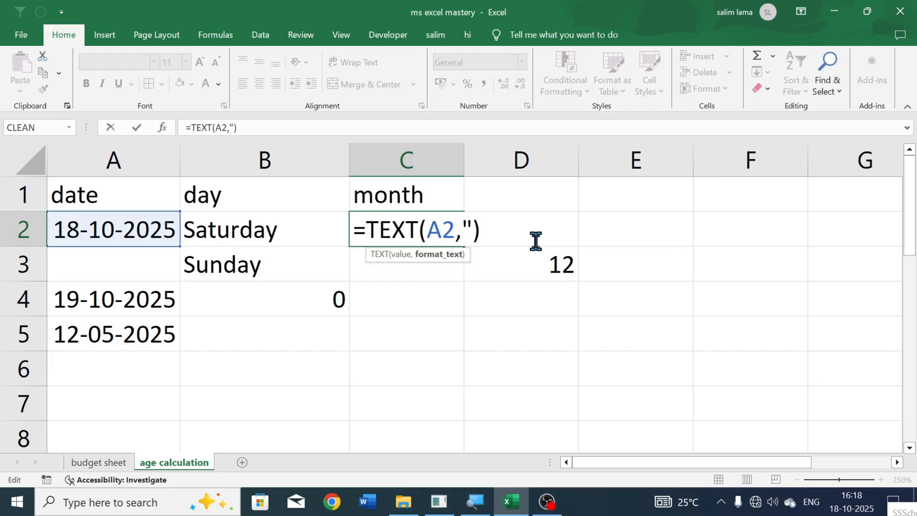
pyautogui.write('dd')
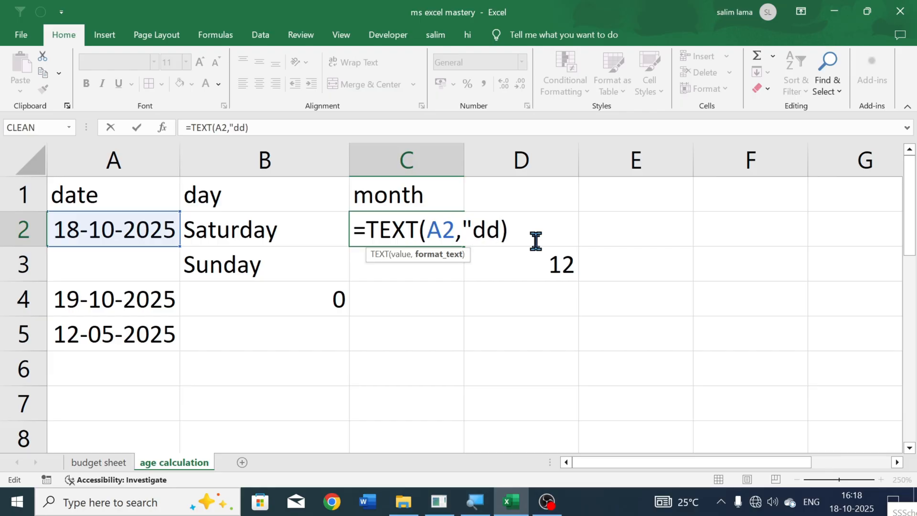
pyautogui.write('")')
pyautogui.press('Return')
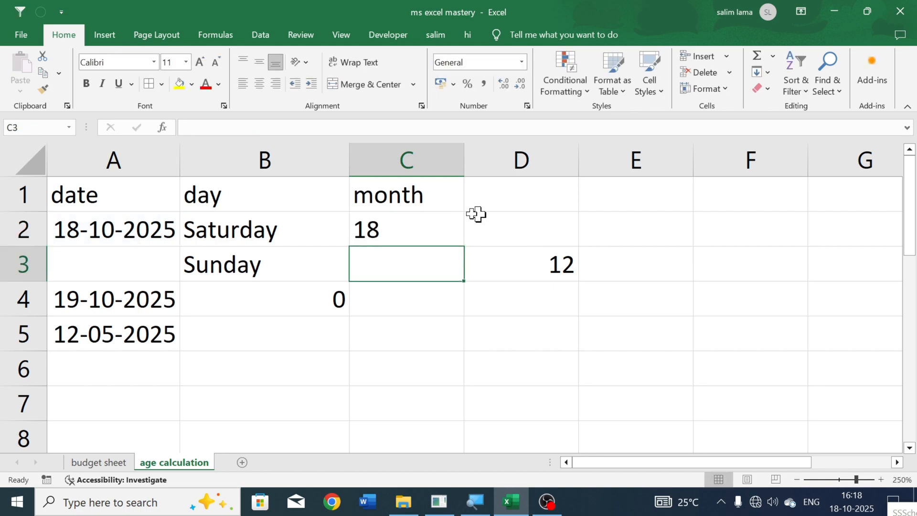
# - Extend the TEXT format code in cell C2 to "ddd" to show the abbreviated weekday name
pyautogui.doubleClick(403, 228)
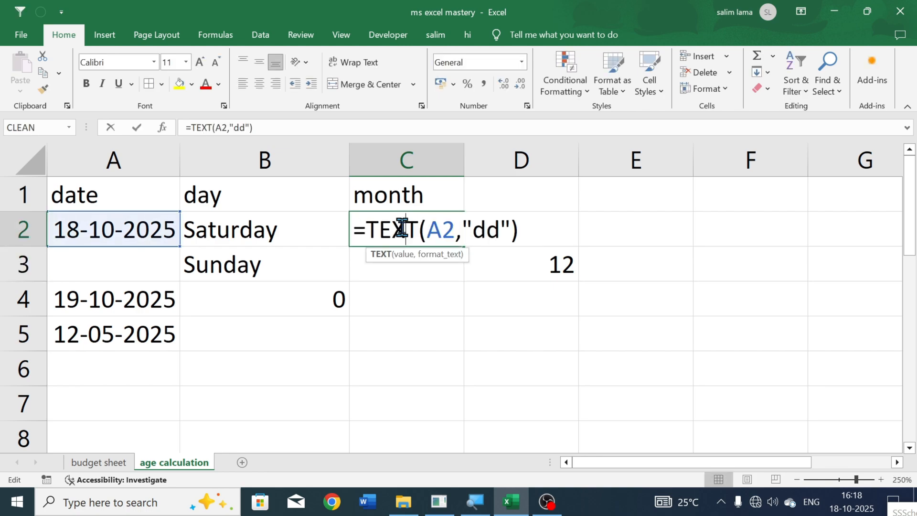
pyautogui.click(486, 229)
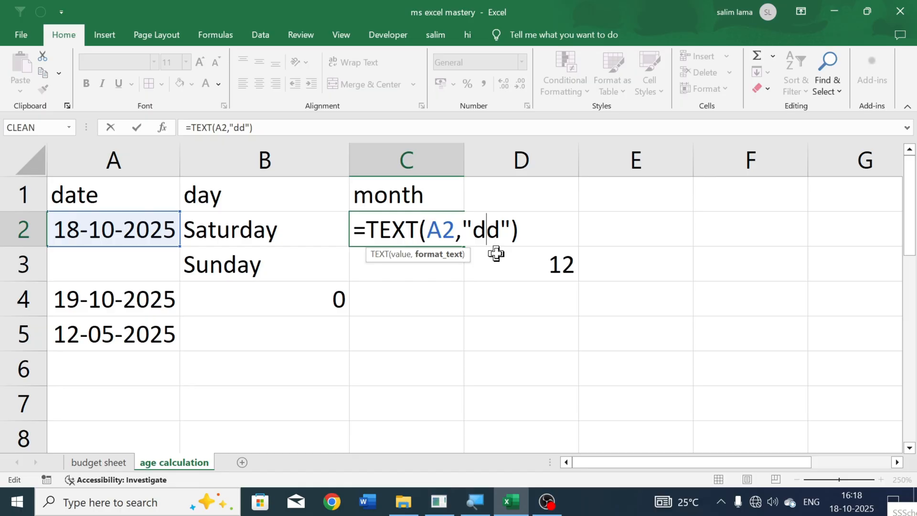
pyautogui.write('d')
pyautogui.press('Return')
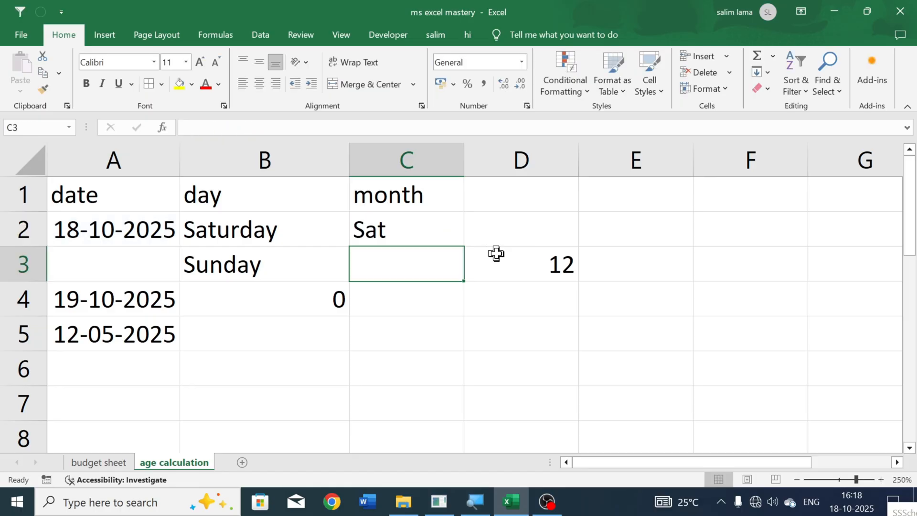
# - Fill the TEXT formula from cell C2 down to C3 and check its source cell in column A
pyautogui.click(437, 237)
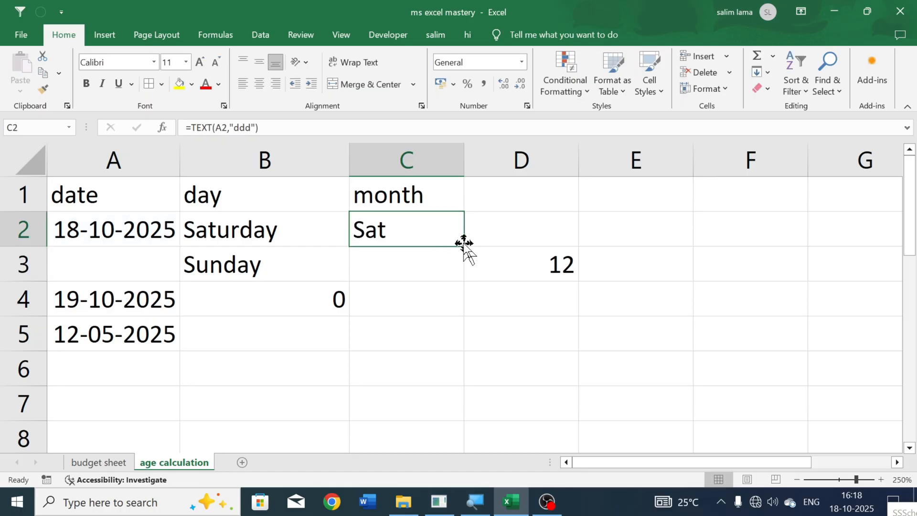
pyautogui.moveTo(465, 246); pyautogui.dragTo(462, 268)
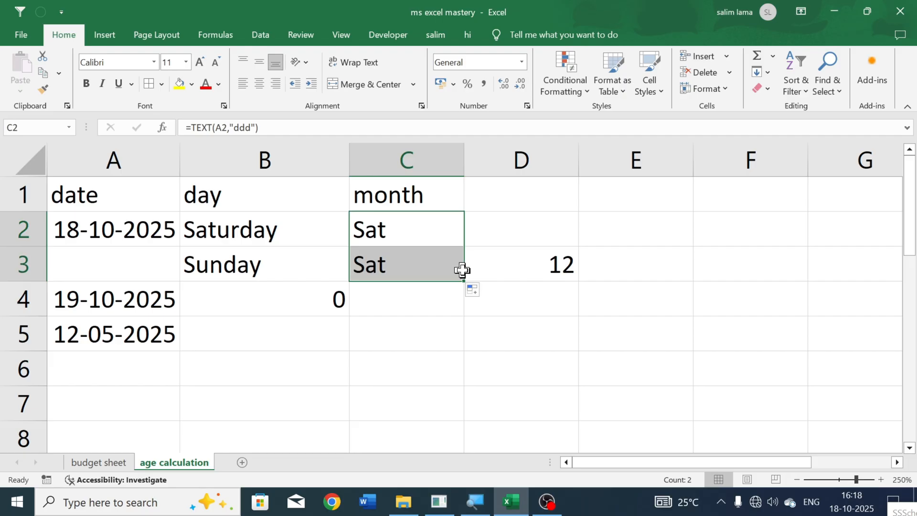
pyautogui.click(413, 265)
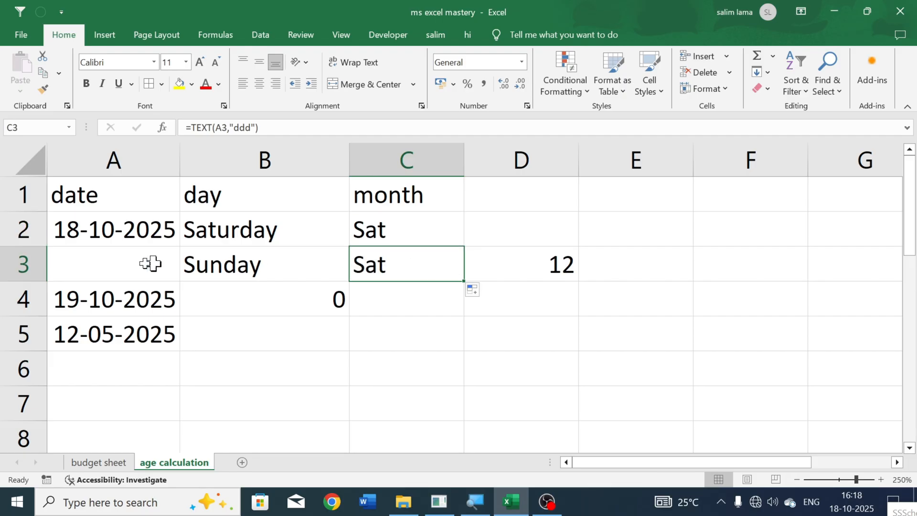
pyautogui.click(101, 263)
pyautogui.click(123, 293)
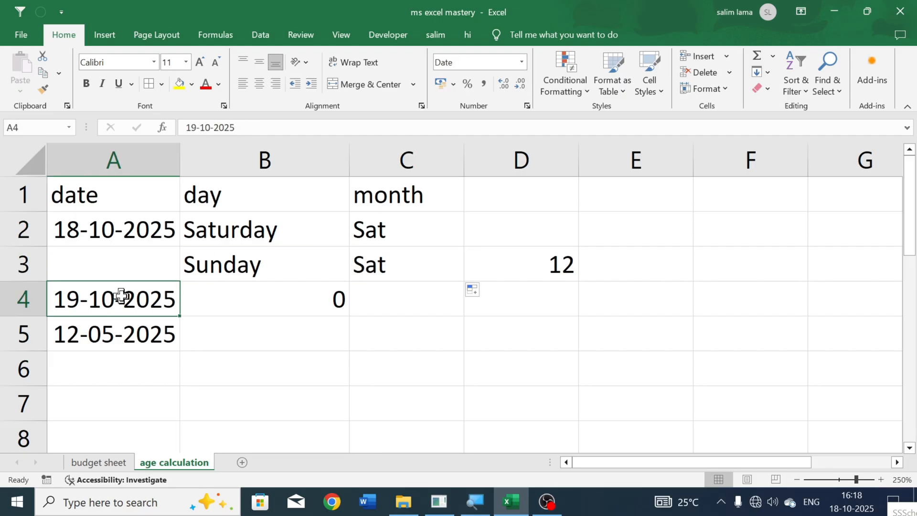
# - Copy the date from cell A4 into A3 and check the TEXT formula in cell C3
pyautogui.hotkey('ctrl', 'c')
pyautogui.click(129, 273)
pyautogui.hotkey('ctrl', 'v')
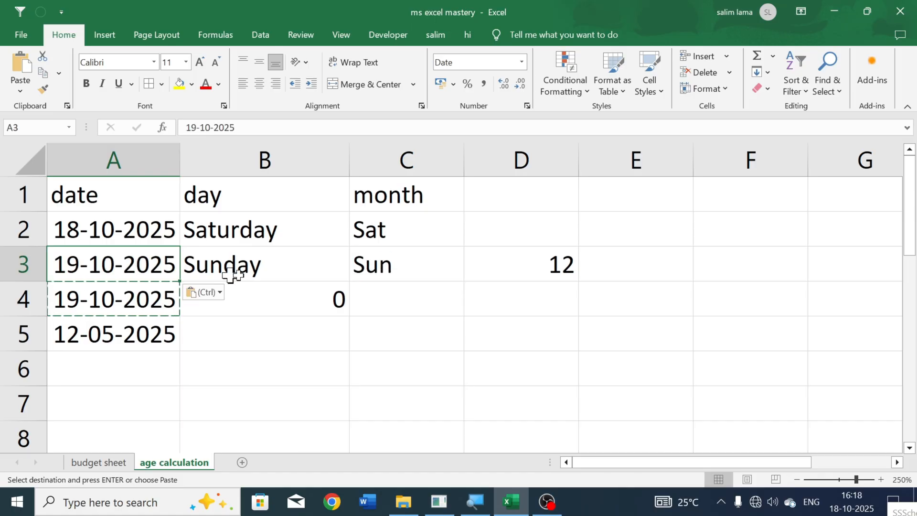
pyautogui.click(387, 268)
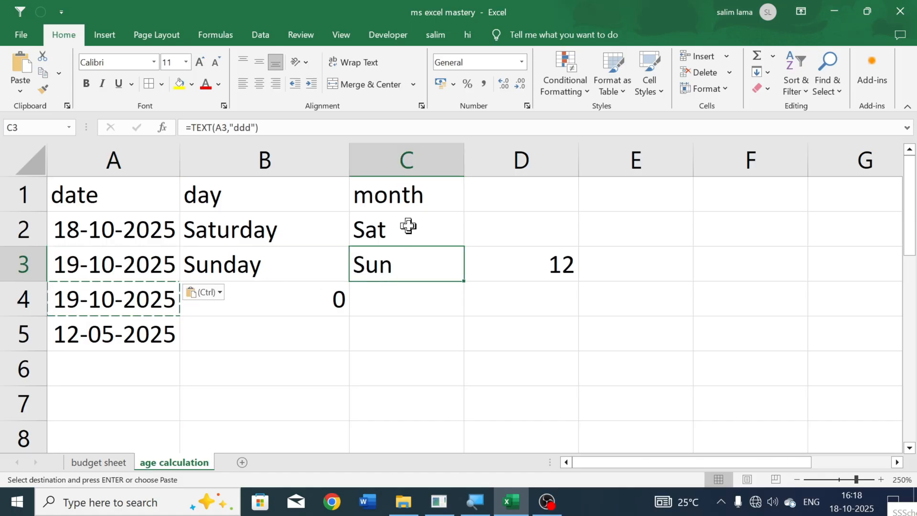
# - Extend the TEXT format code in cell C2 to "dddd" to show the full weekday name
pyautogui.click(441, 234)
pyautogui.doubleClick(437, 233)
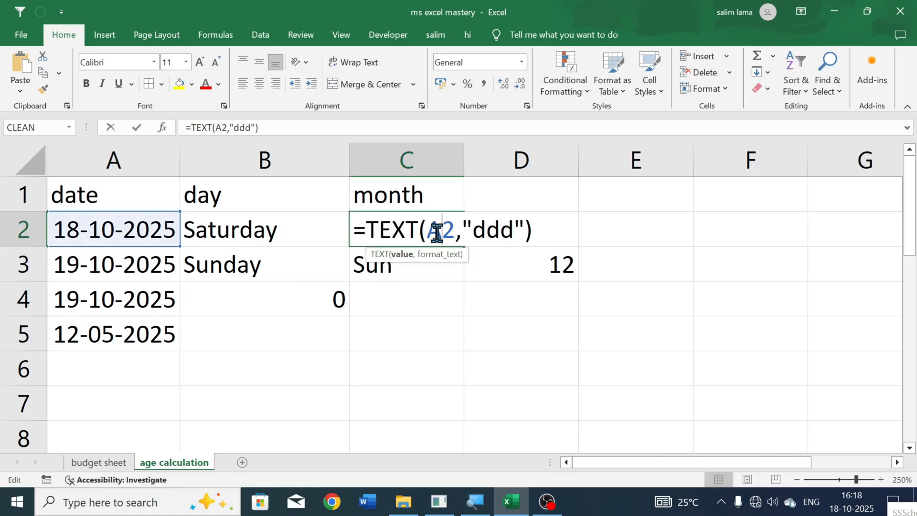
pyautogui.click(497, 230)
pyautogui.write('d')
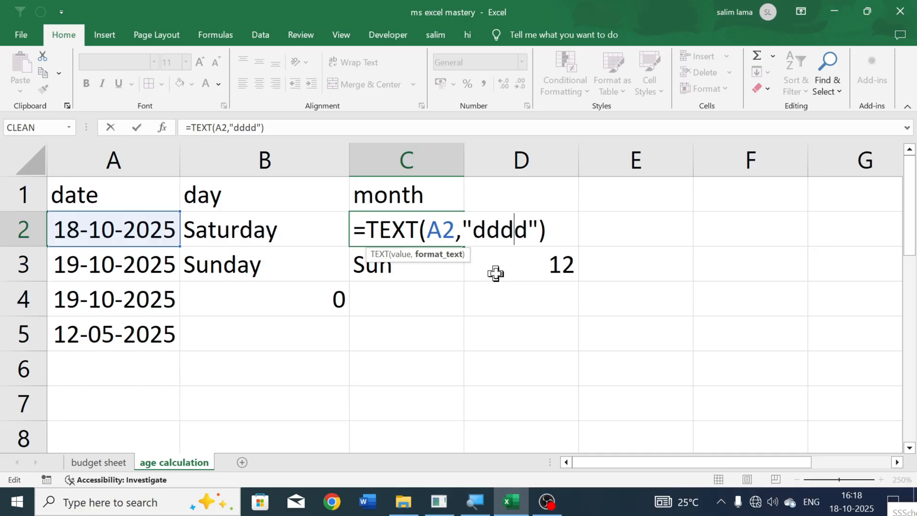
pyautogui.press('Return')
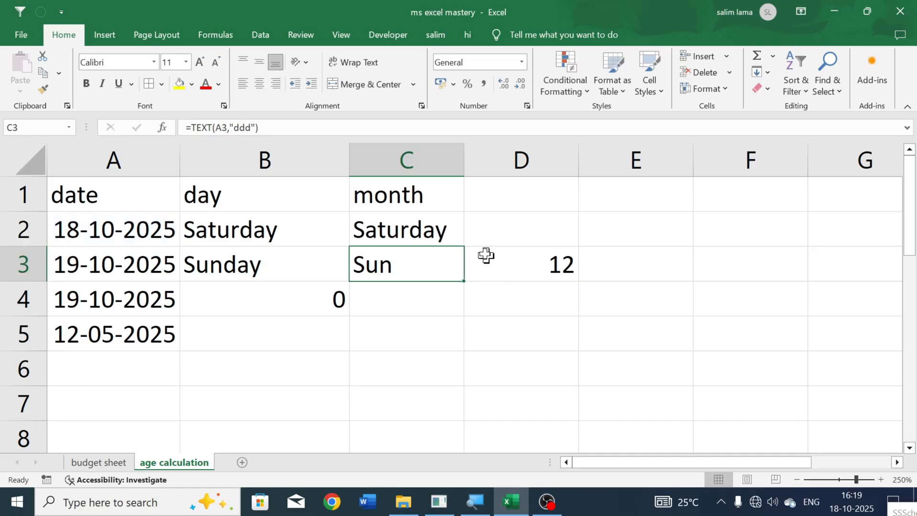
# - Review the TEXT formula in cell C2 and the DATEDIF formula in cell B4
pyautogui.doubleClick(405, 234)
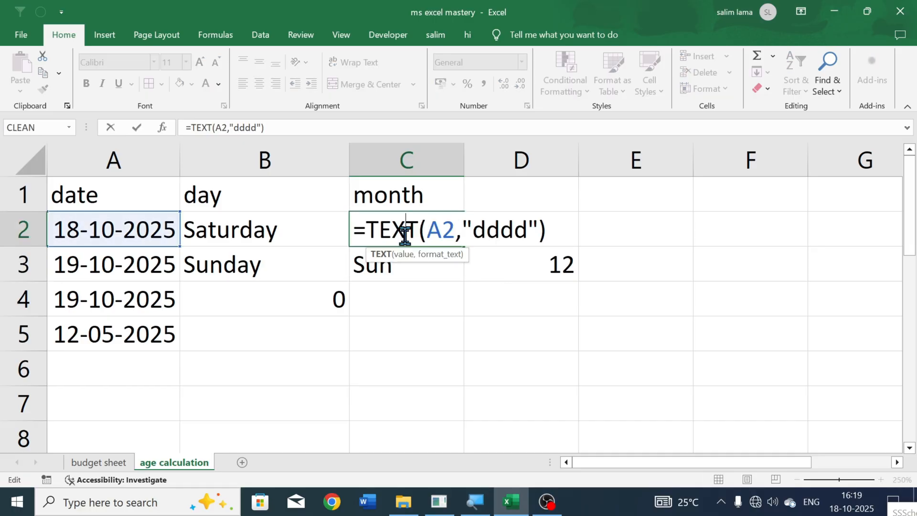
pyautogui.press('Return')
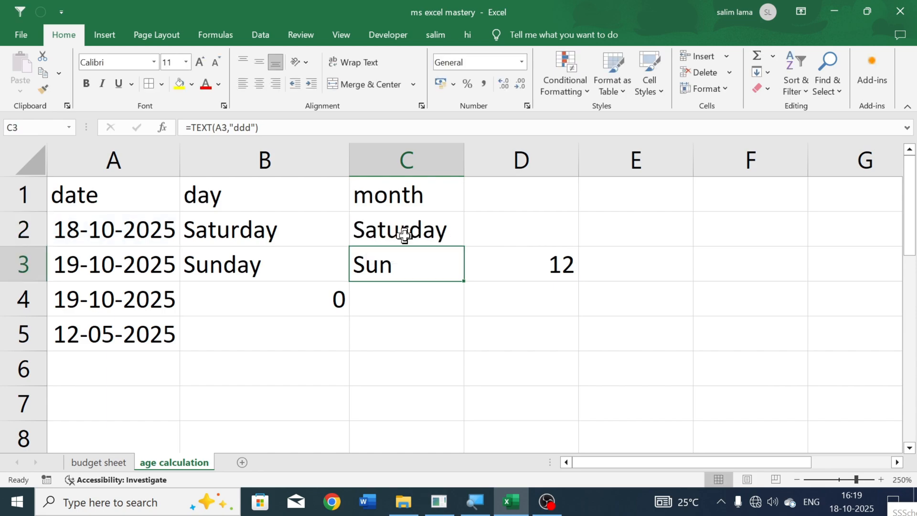
pyautogui.doubleClick(273, 299)
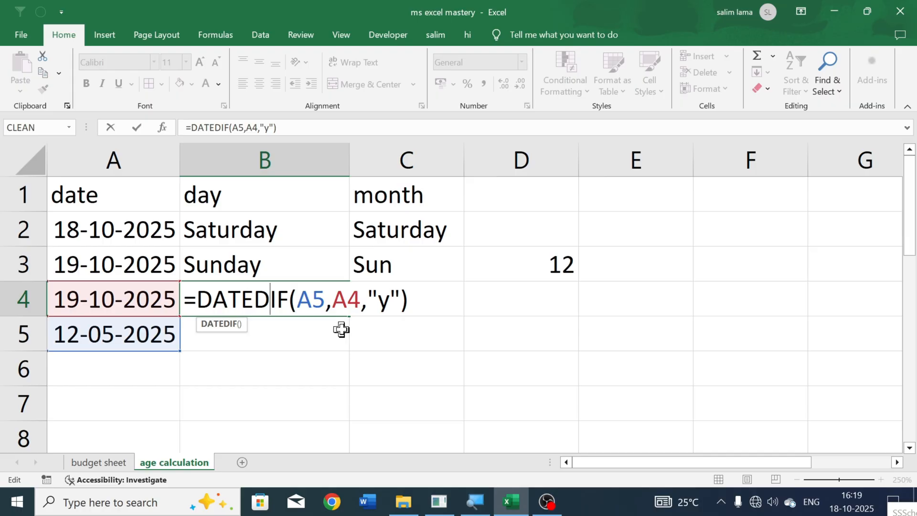
pyautogui.press('Return')
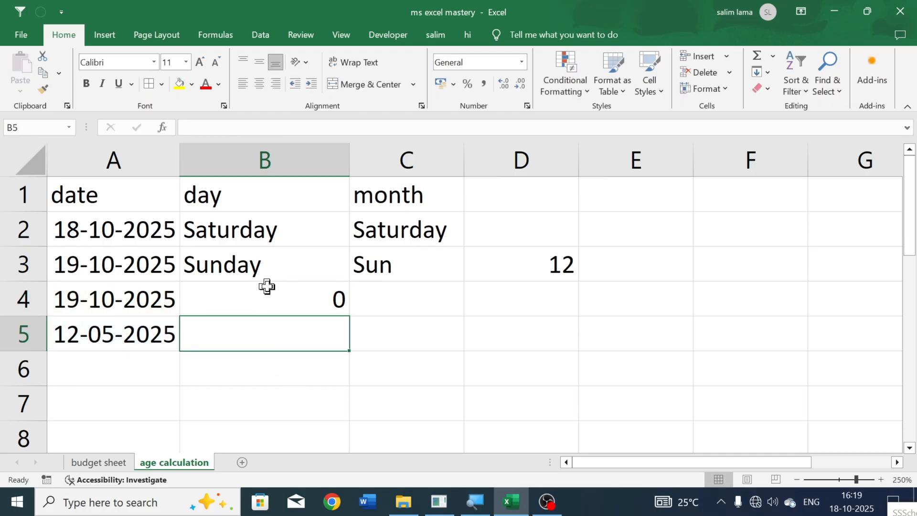
# - Try clearing the range A4:D5, and undo the deletion
pyautogui.moveTo(96, 299); pyautogui.dragTo(498, 319)
pyautogui.press('Delete')
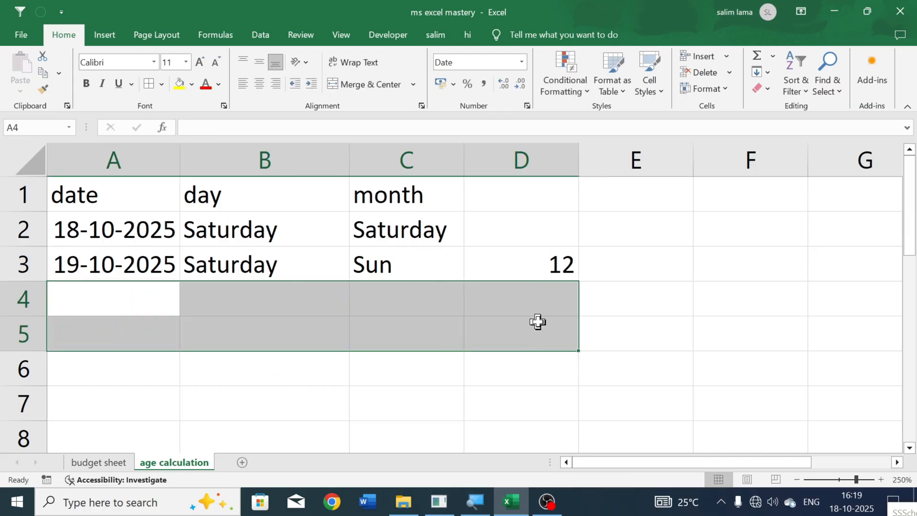
pyautogui.click(554, 266)
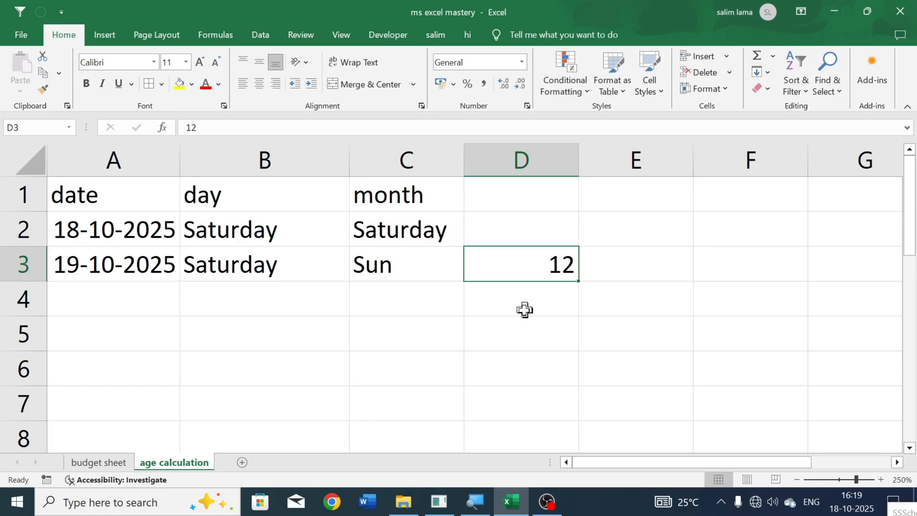
pyautogui.hotkey('ctrl', 'z')
# - Clear the number from cell D3
pyautogui.click(451, 335)
pyautogui.click(546, 218)
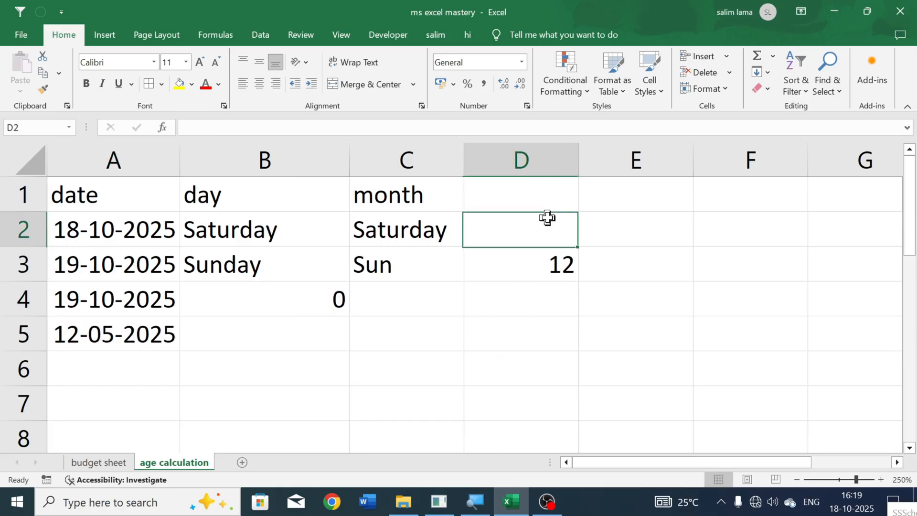
pyautogui.click(557, 199)
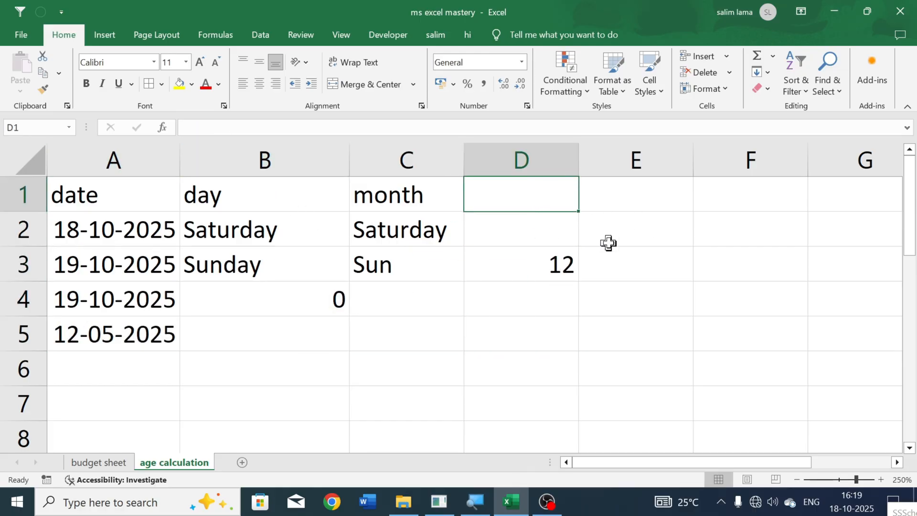
pyautogui.click(557, 259)
pyautogui.press('Delete')
# - Enter a date of birth in cell D2 in day/month/year order
pyautogui.click(548, 233)
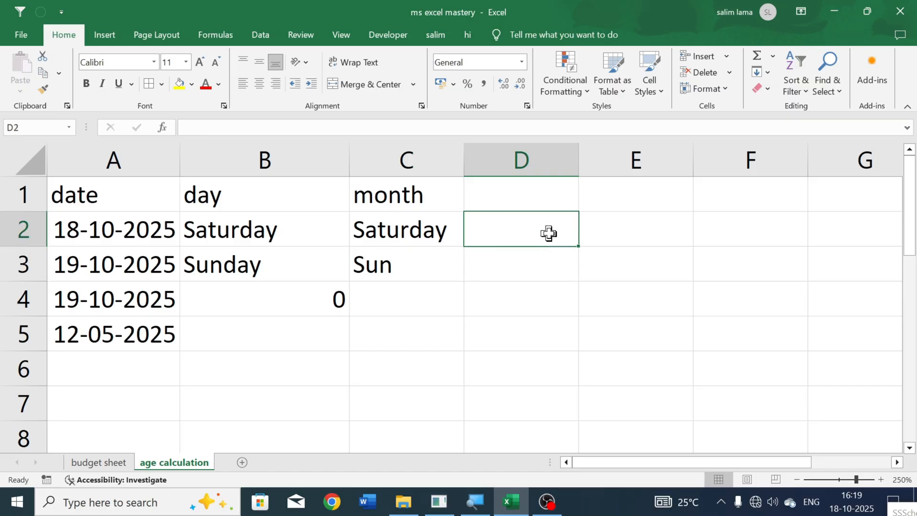
pyautogui.write('12')
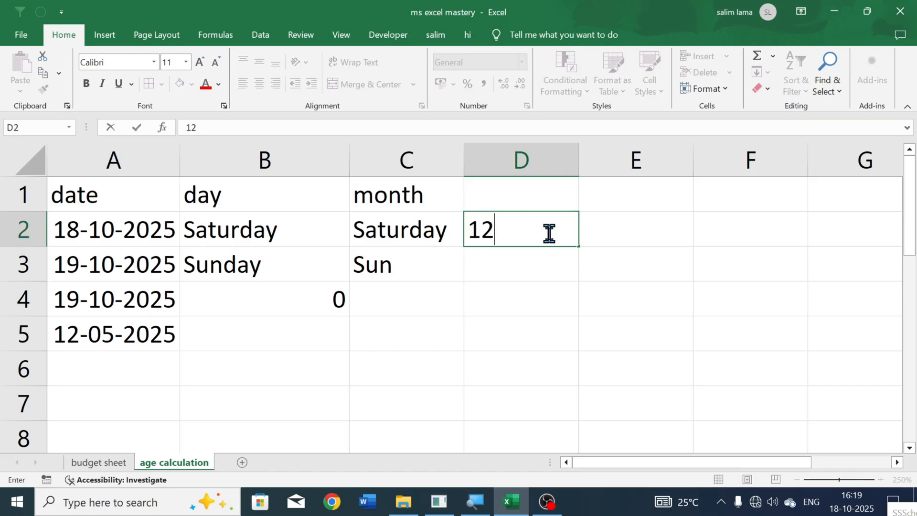
pyautogui.write('/05/')
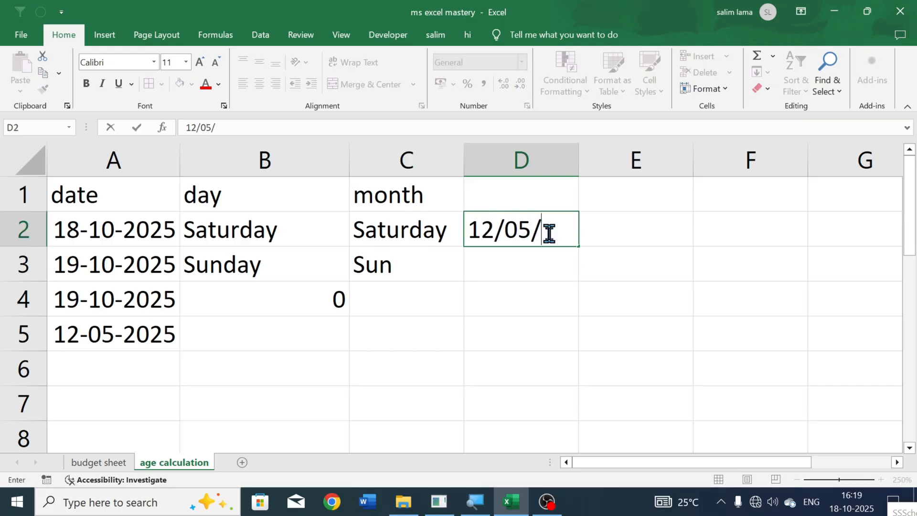
pyautogui.write('2004')
pyautogui.click(659, 229)
pyautogui.press('Return')
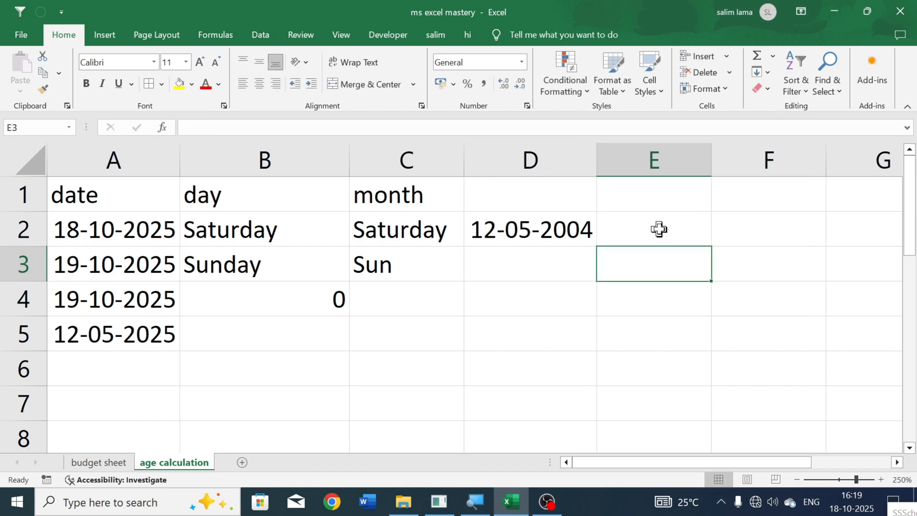
pyautogui.click(659, 230)
pyautogui.click(563, 229)
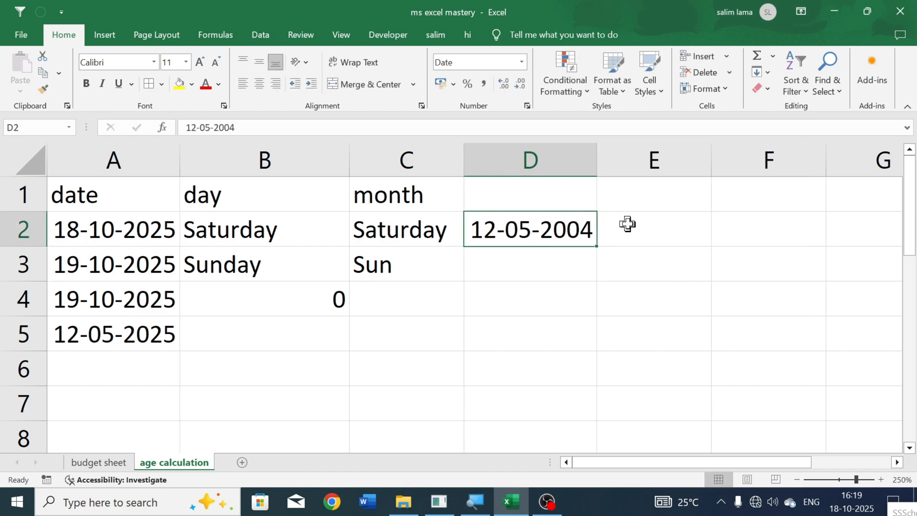
# - Enter a TEXT formula in cell E2 that formats D2 as "dddd", and autofit column E's width
pyautogui.click(626, 223)
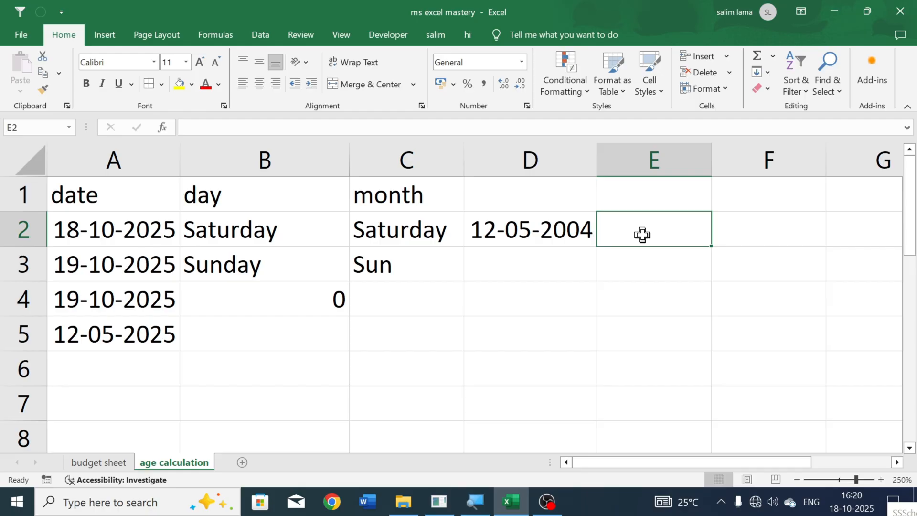
pyautogui.write('=text')
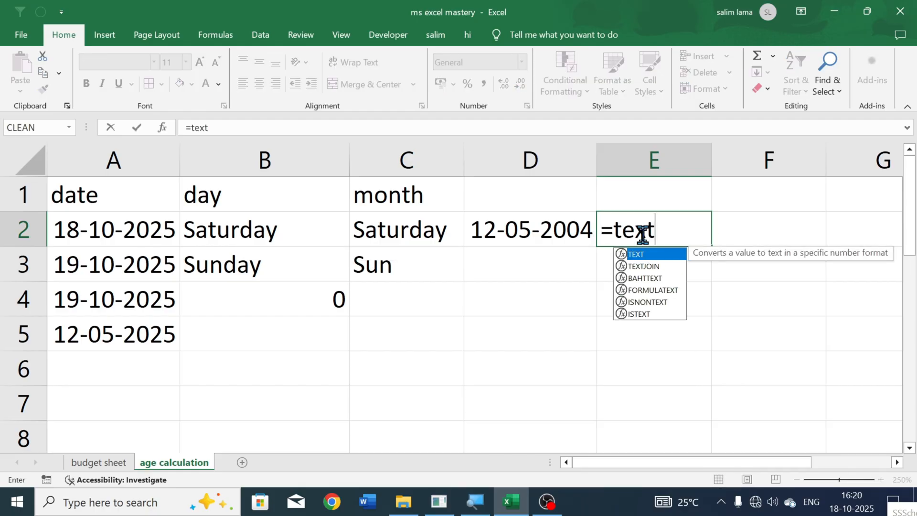
pyautogui.press('Tab')
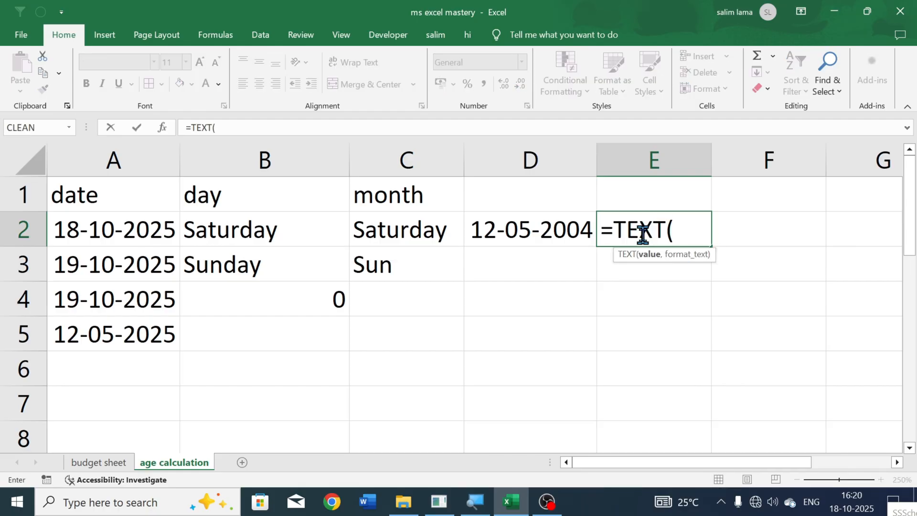
pyautogui.click(534, 230)
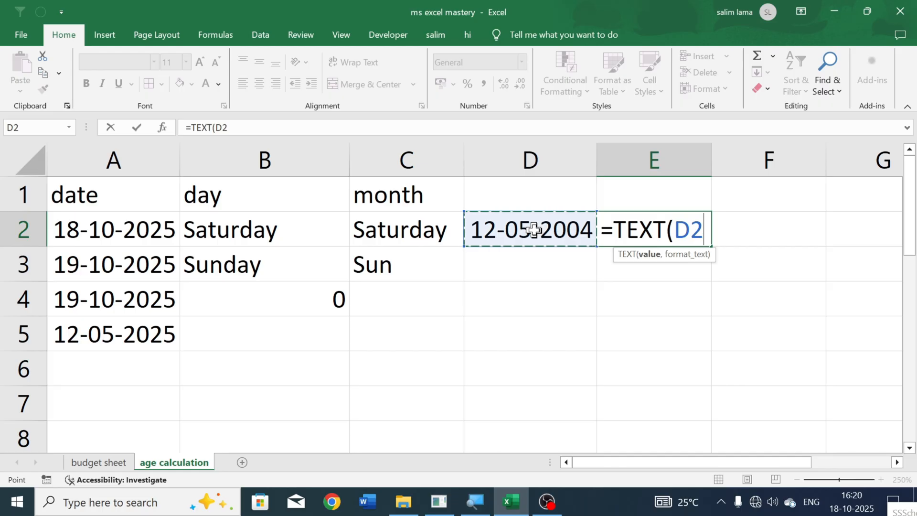
pyautogui.write(',')
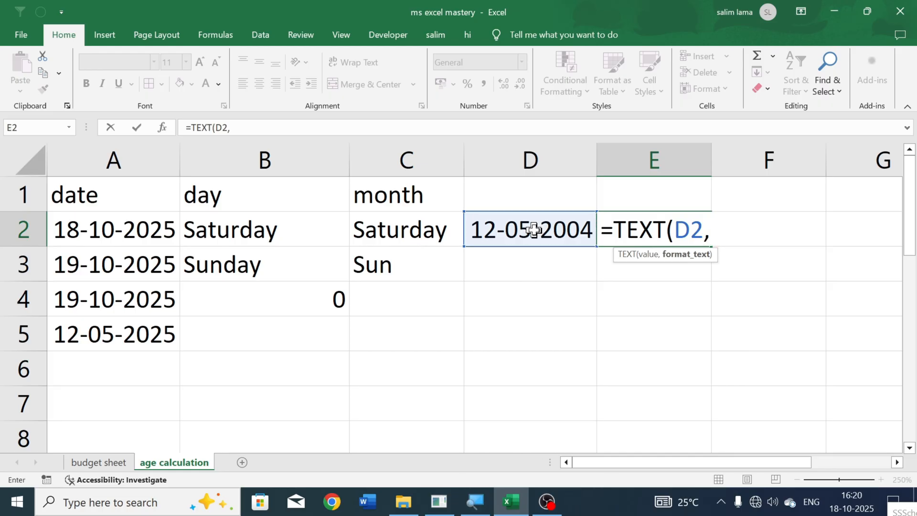
pyautogui.write('"dddd')
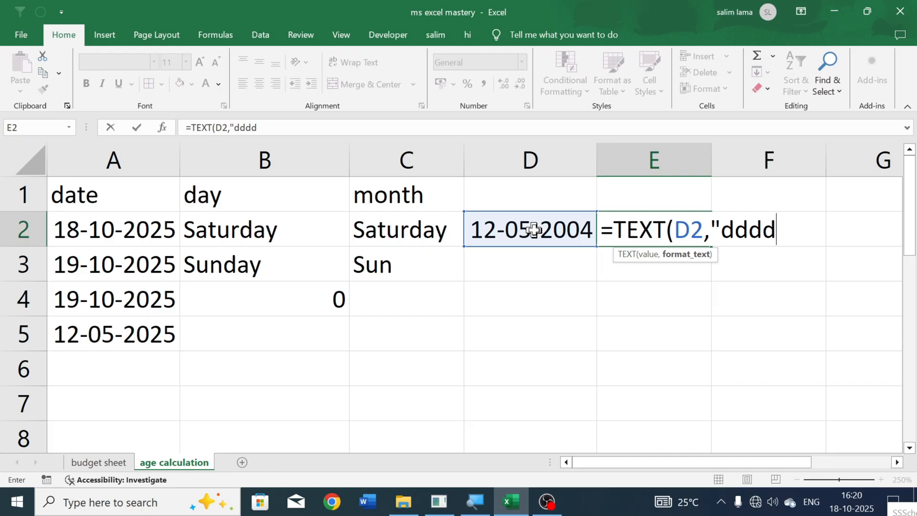
pyautogui.write('"')
pyautogui.press('Return')
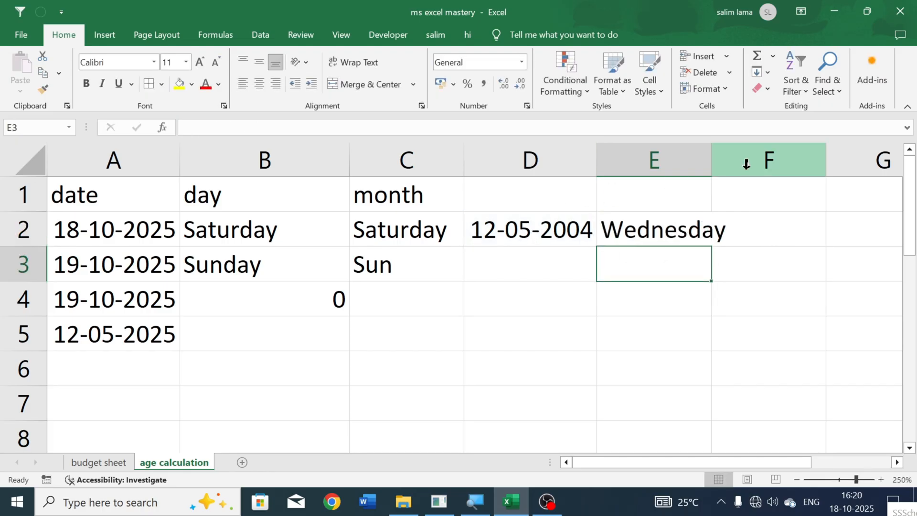
pyautogui.doubleClick(710, 158)
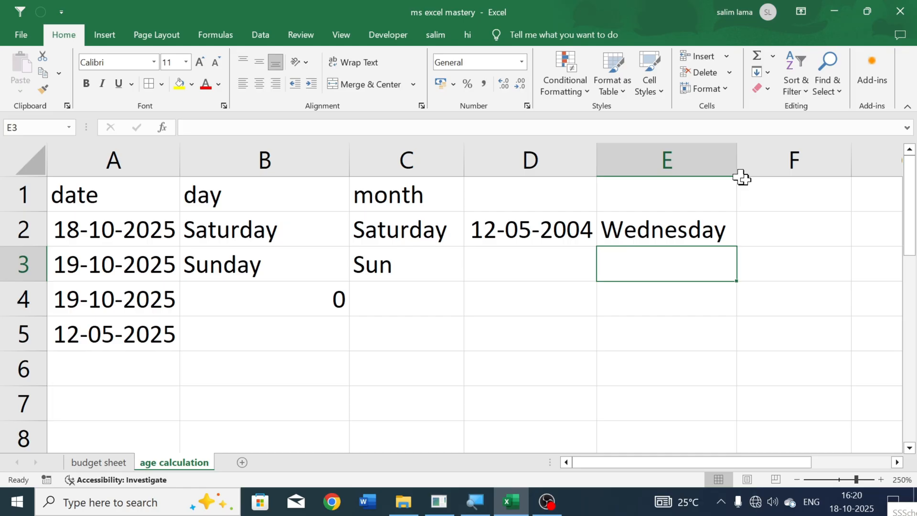
# - Enter a DATEDIF formula in cell F2 that counts the full years ("y") from the date in D2 to TODAY()
pyautogui.click(786, 223)
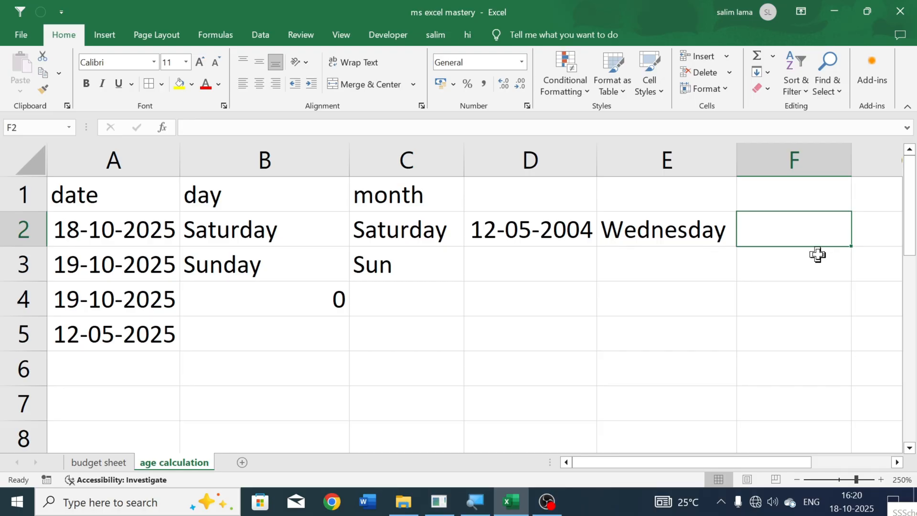
pyautogui.write('=datedi')
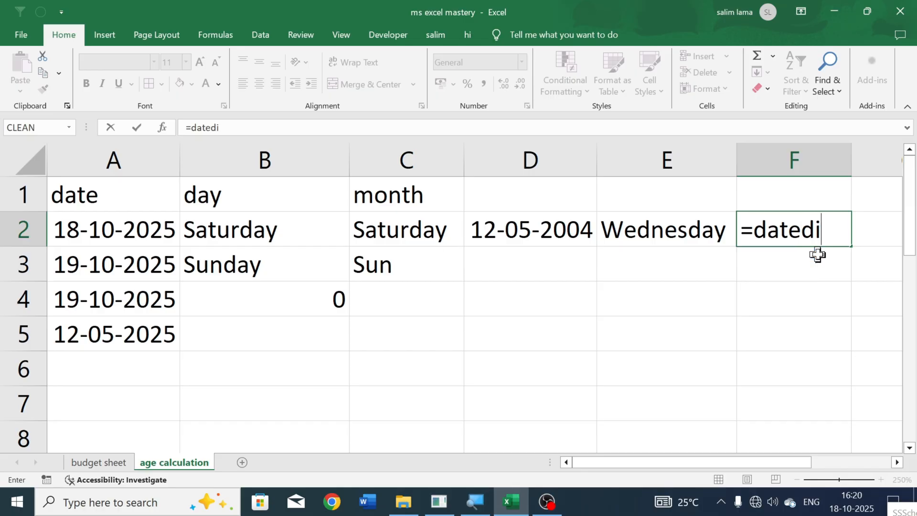
pyautogui.write('f(')
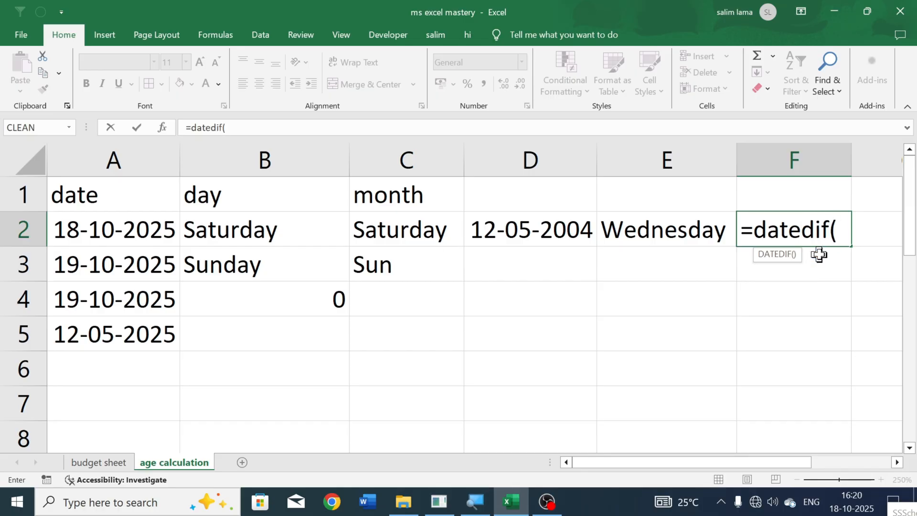
pyautogui.click(534, 234)
pyautogui.write(',')
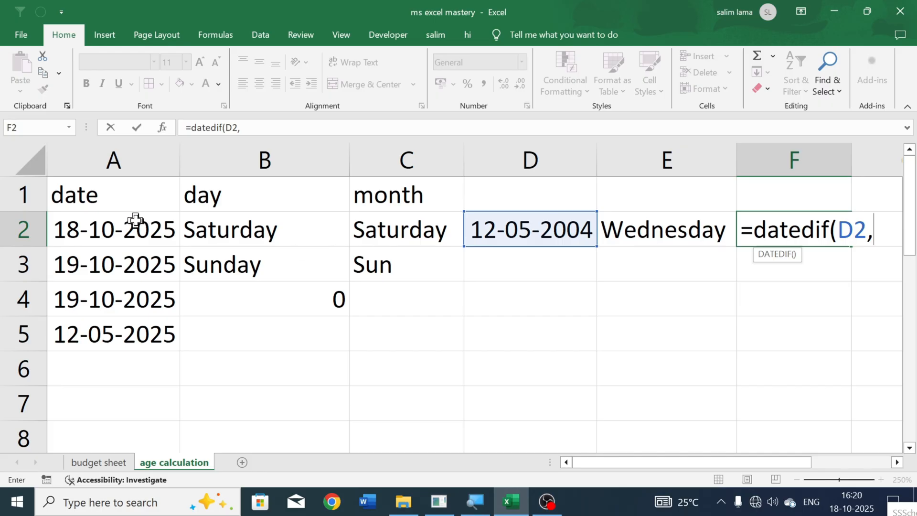
pyautogui.click(117, 232)
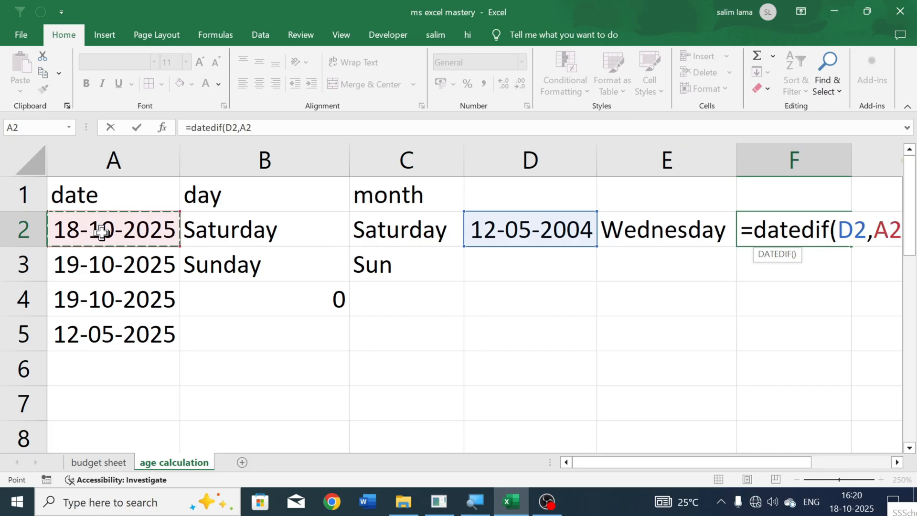
pyautogui.press('BackSpace')
pyautogui.press('BackSpace')
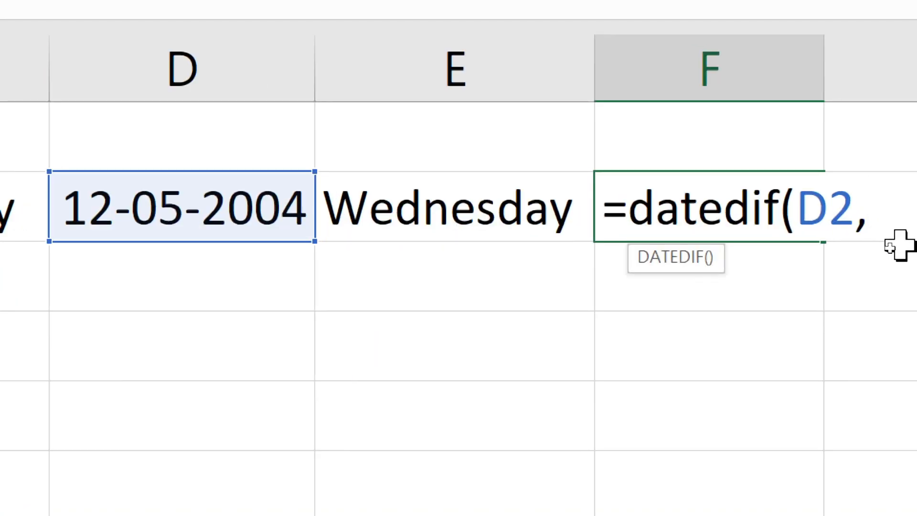
pyautogui.write('tod')
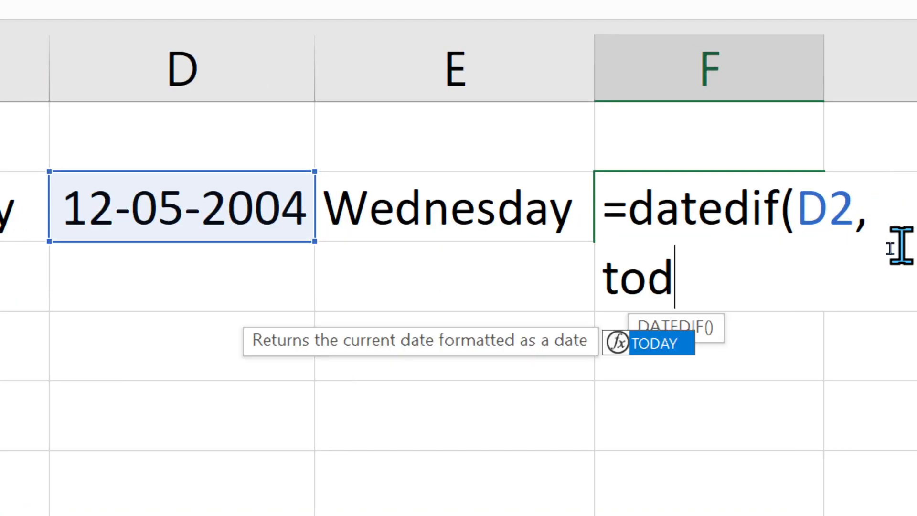
pyautogui.press('Tab')
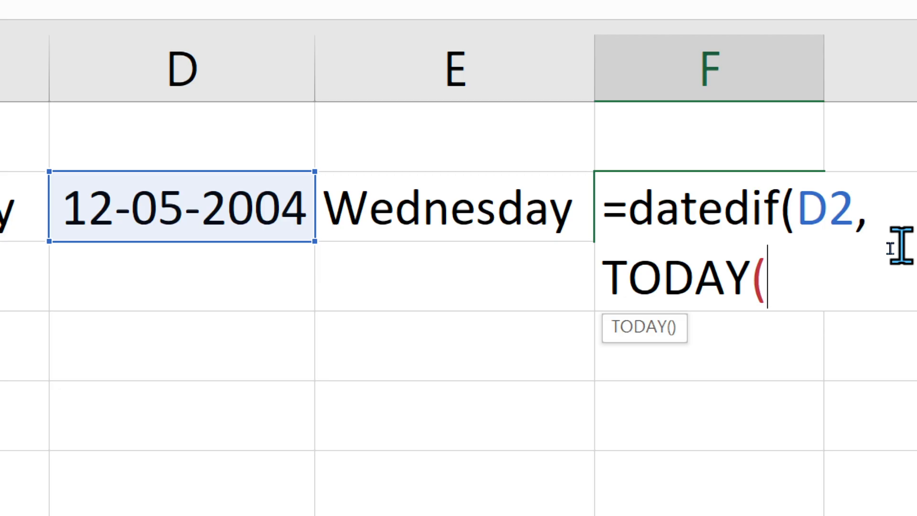
pyautogui.write(')')
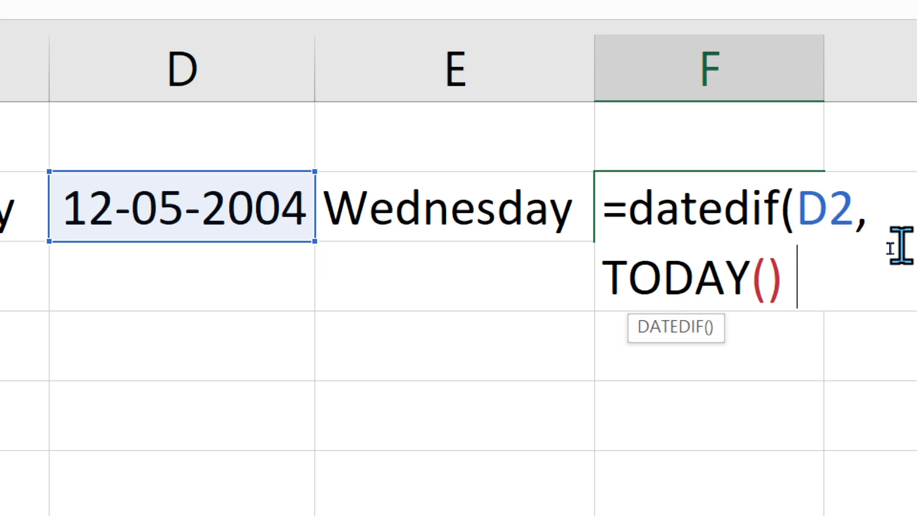
pyautogui.write(' "y"')
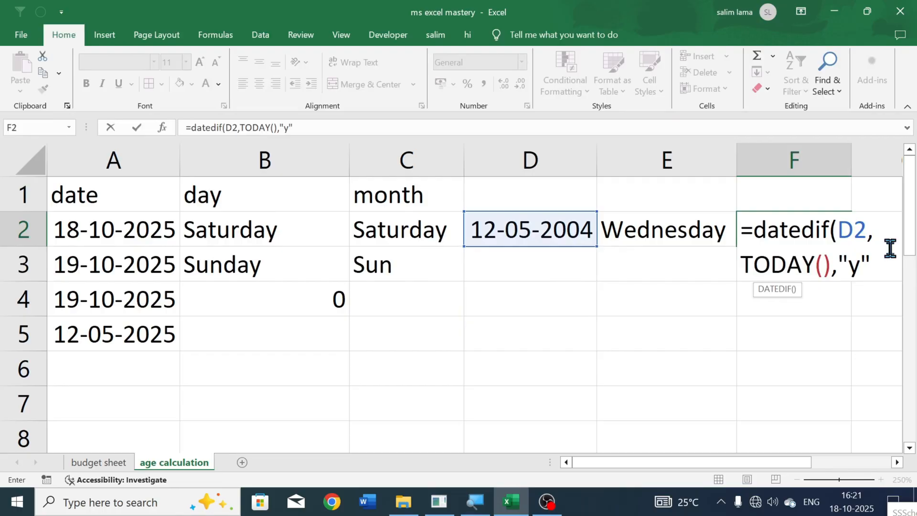
pyautogui.press('Return')
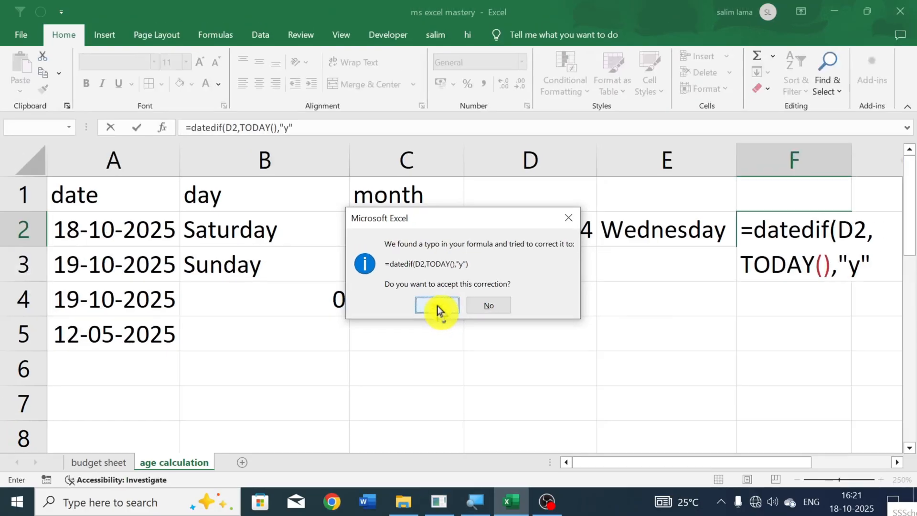
pyautogui.click(439, 310)
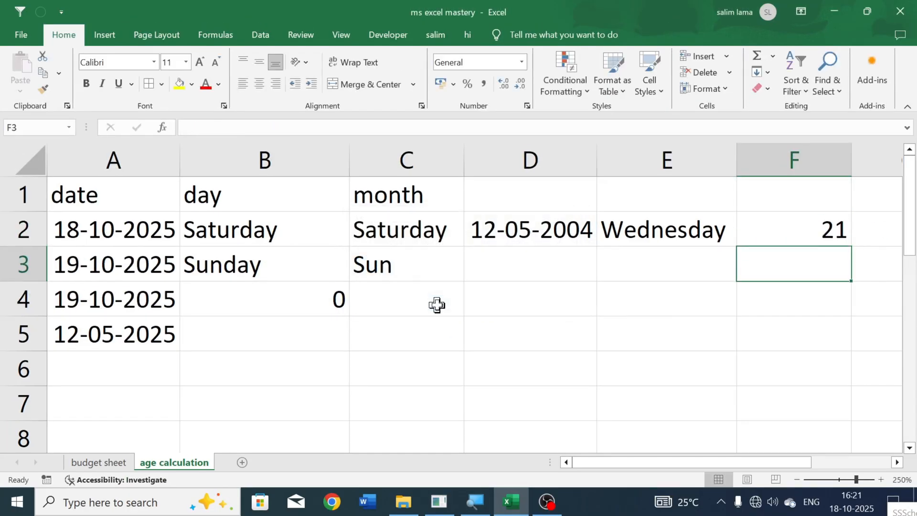
# - Review the DATEDIF formula in cell F2
pyautogui.click(874, 228)
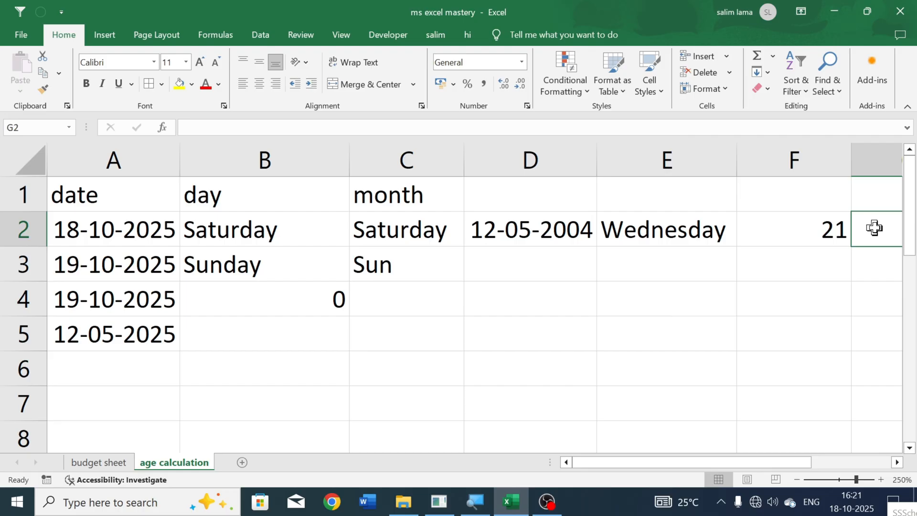
pyautogui.press('Right')
pyautogui.click(604, 229)
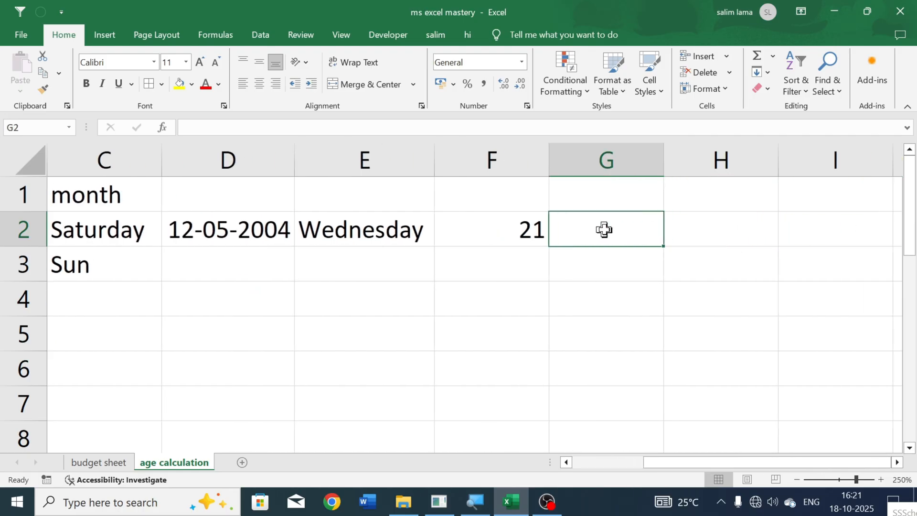
pyautogui.click(521, 229)
pyautogui.doubleClick(525, 230)
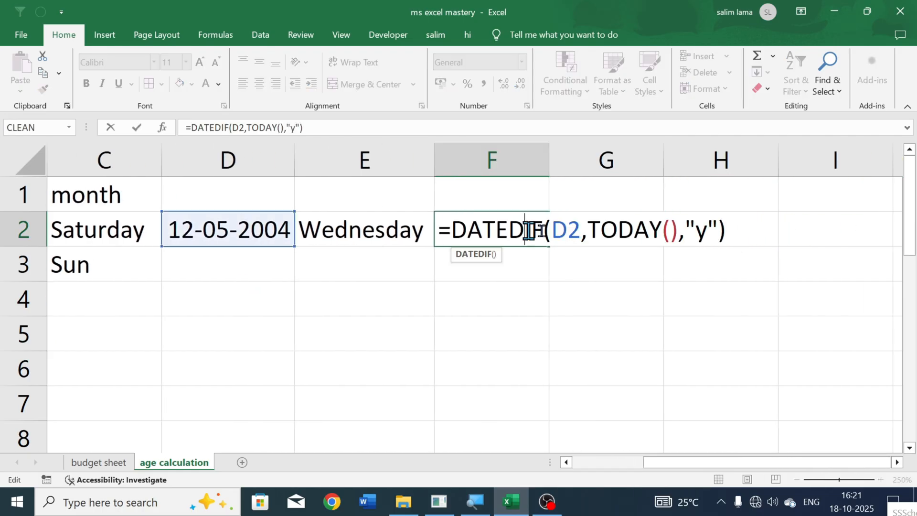
pyautogui.press('Return')
# - Enter a DATEDIF formula in cell G2 that counts the full months ("m") from the date in D2 to TODAY()
pyautogui.click(621, 231)
pyautogui.write('=datef')
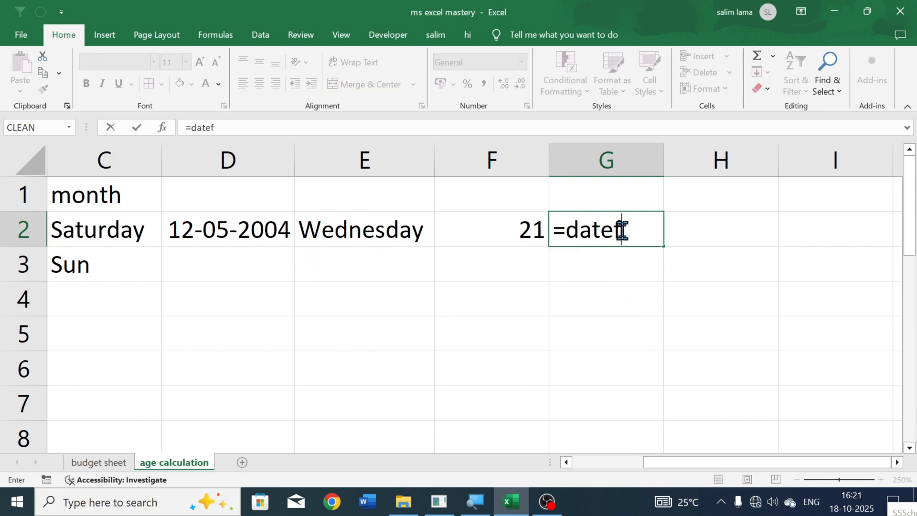
pyautogui.press('BackSpace')
pyautogui.write('dif(')
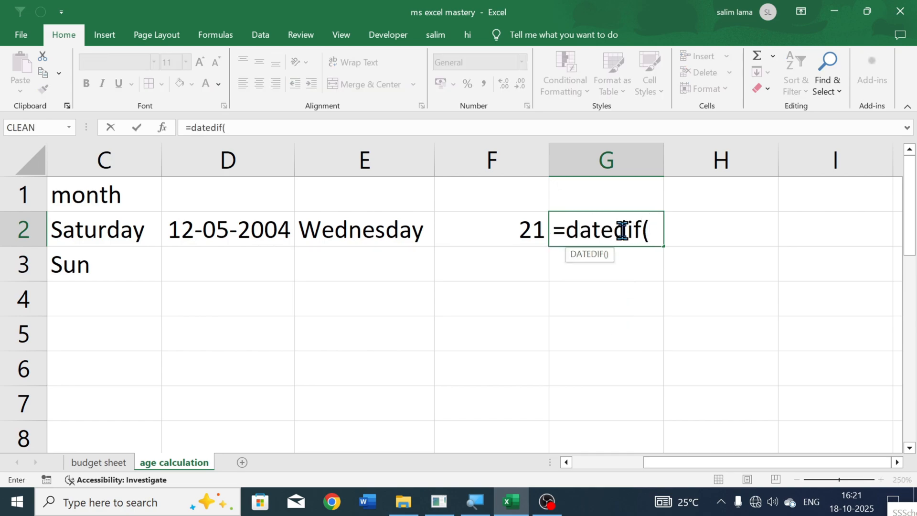
pyautogui.click(213, 229)
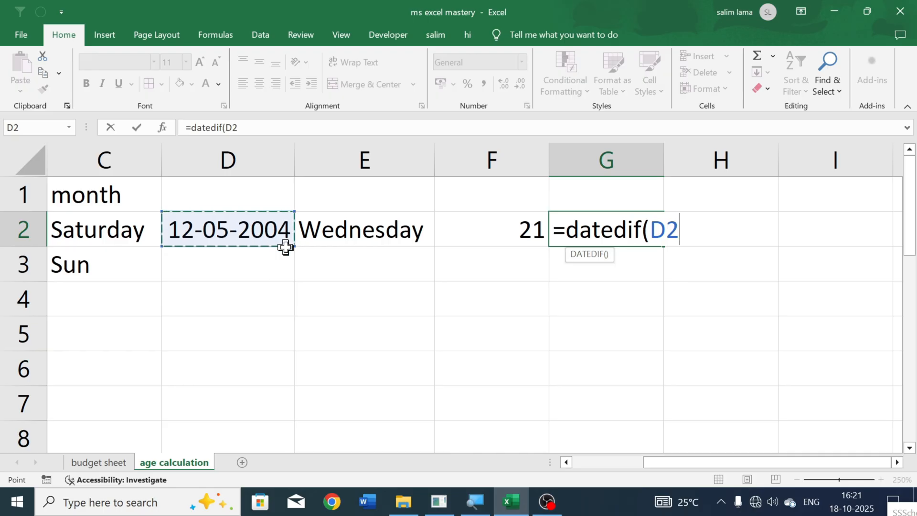
pyautogui.write(',')
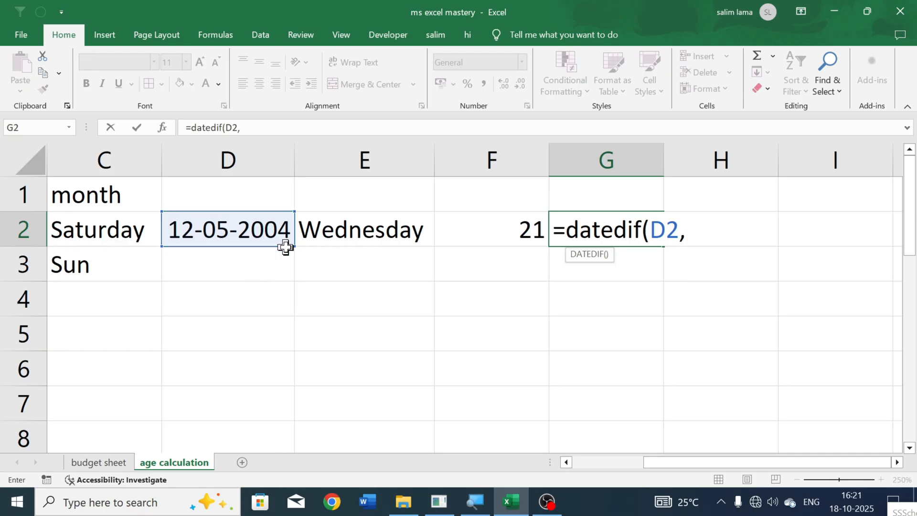
pyautogui.write('tod')
pyautogui.press('Tab')
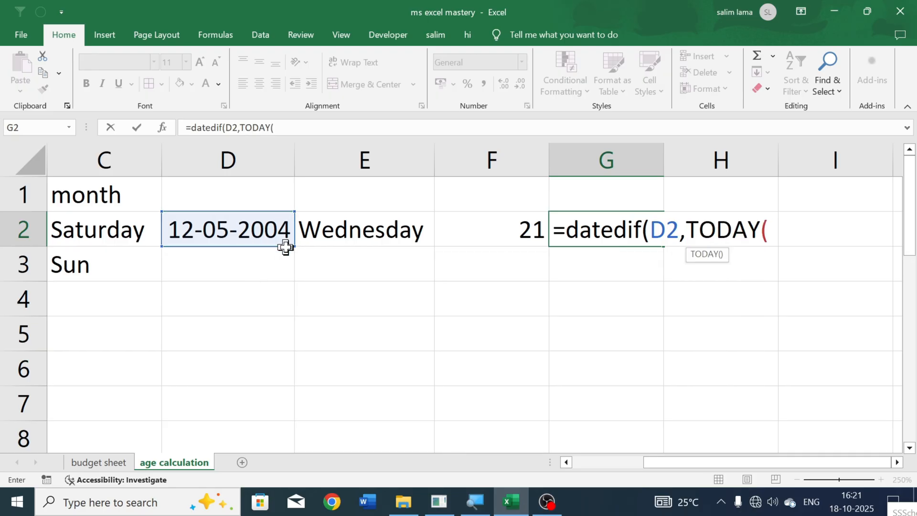
pyautogui.write('0')
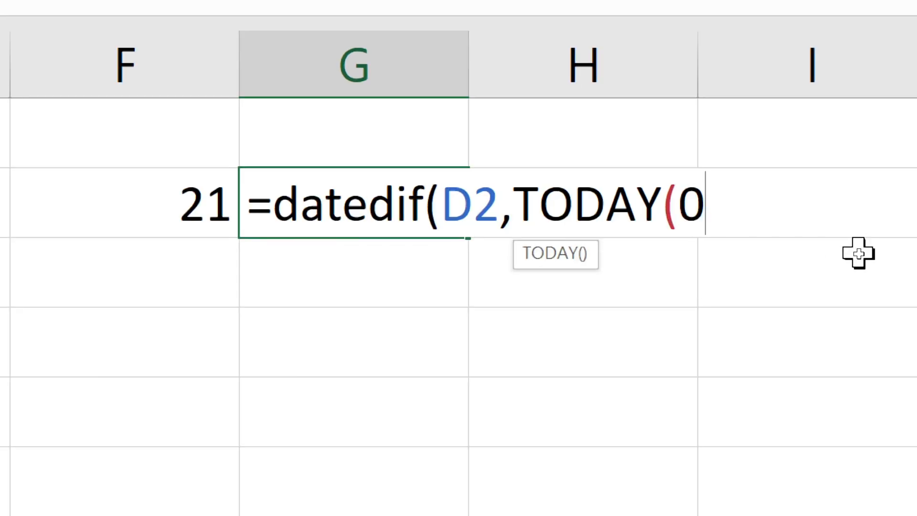
pyautogui.press('BackSpace')
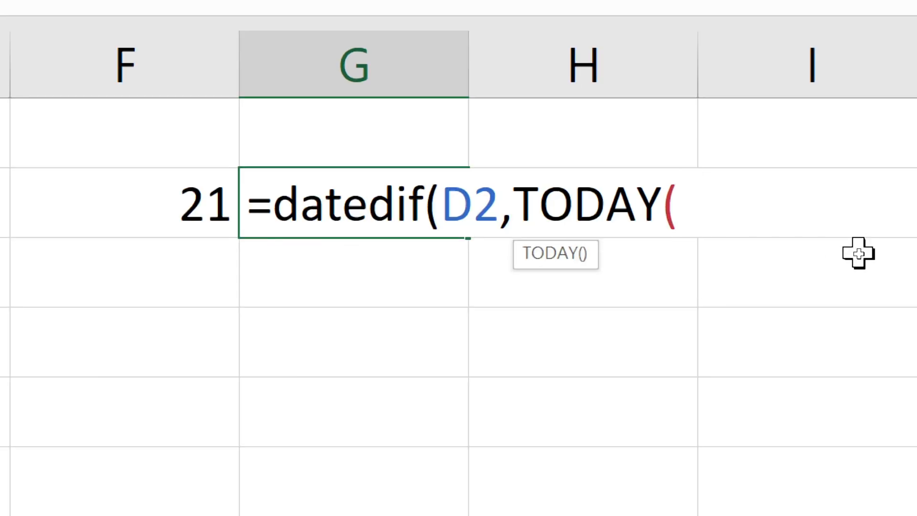
pyautogui.write('),')
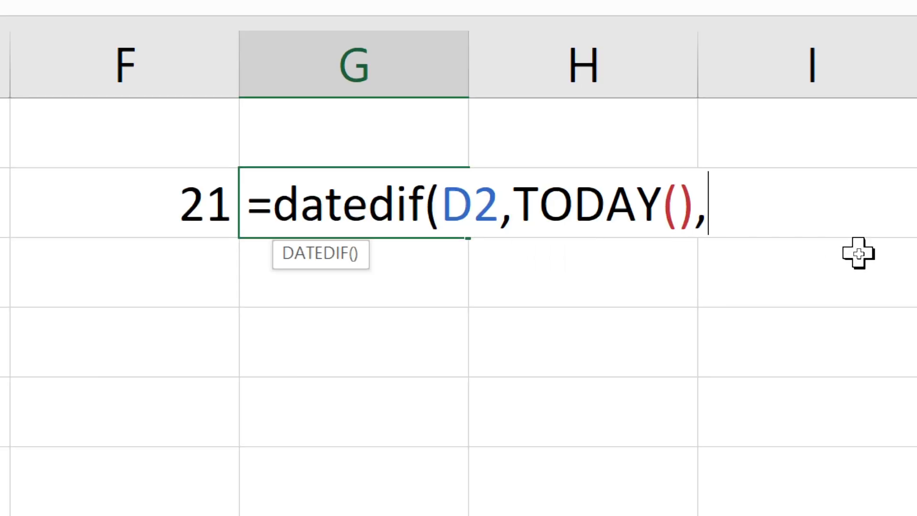
pyautogui.write('"m"')
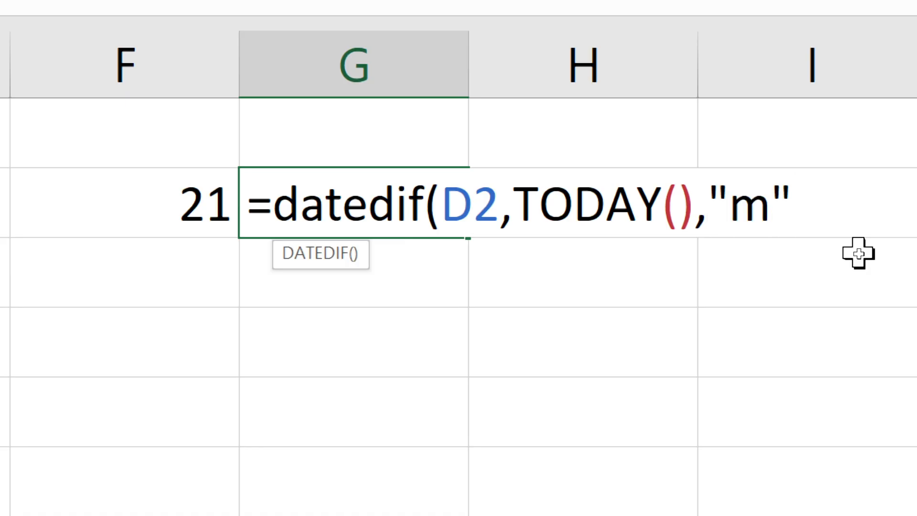
pyautogui.press('Return')
pyautogui.click(19, 357)
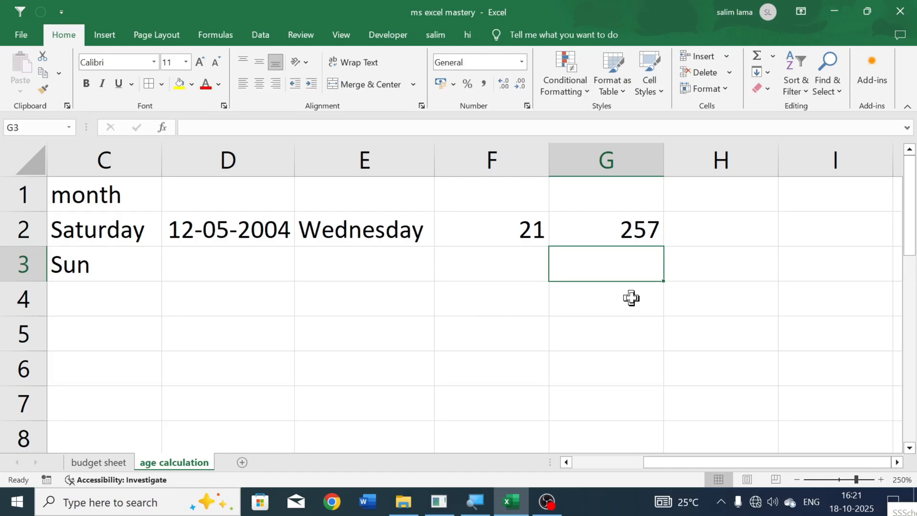
pyautogui.click(530, 311)
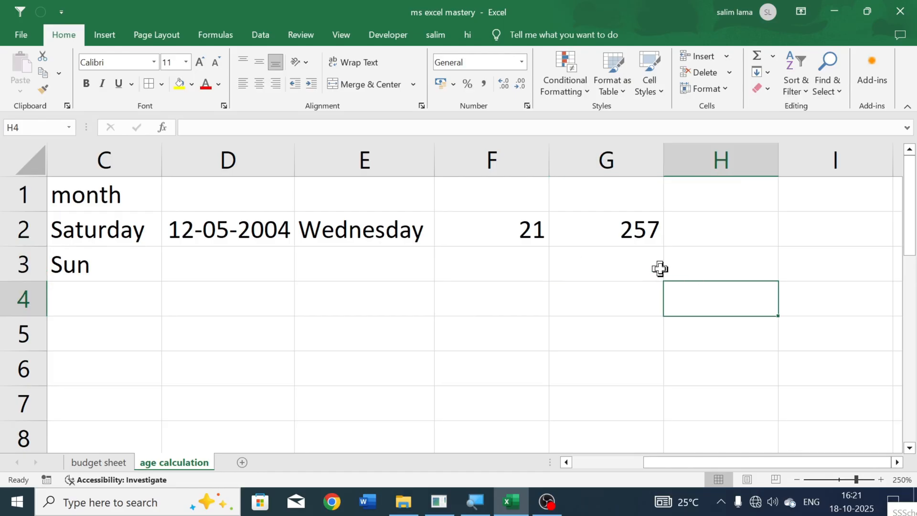
pyautogui.click(720, 227)
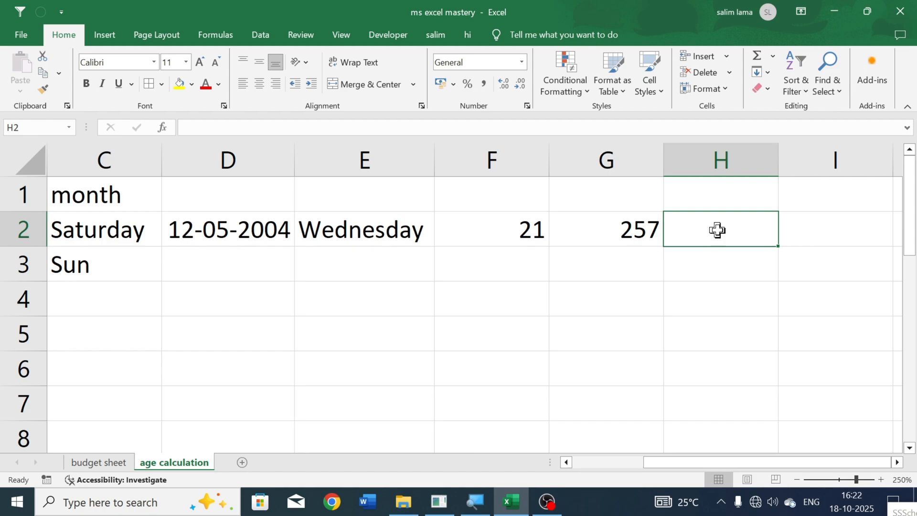
pyautogui.write('=')
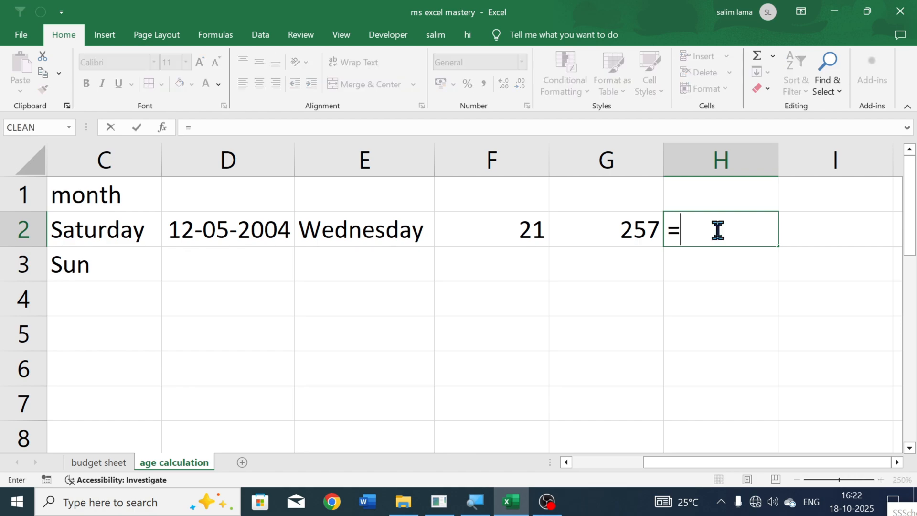
pyautogui.press('Escape')
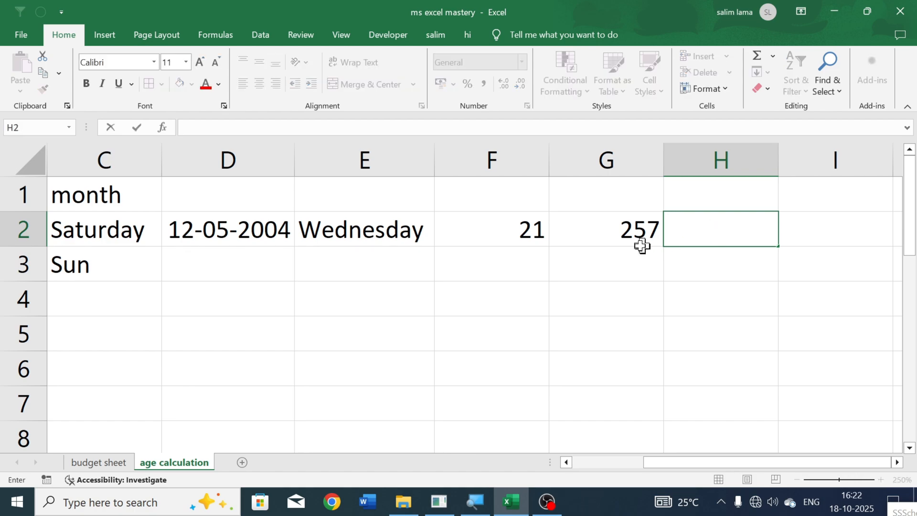
# - Copy the formula text from G2 into cell H2 and change its DATEDIF unit to "d"
pyautogui.click(608, 228)
pyautogui.doubleClick(610, 233)
pyautogui.tripleClick(610, 233)
pyautogui.hotkey('ctrl', 'c')
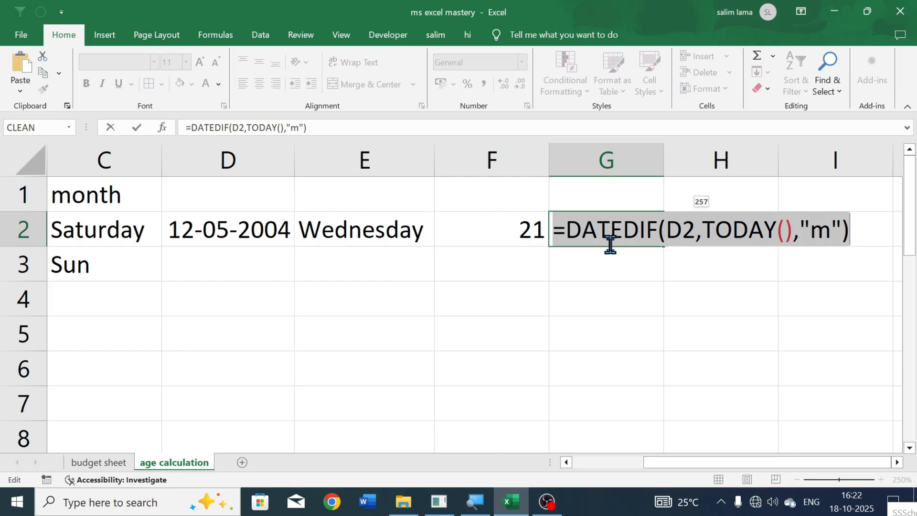
pyautogui.press('Return')
pyautogui.click(730, 229)
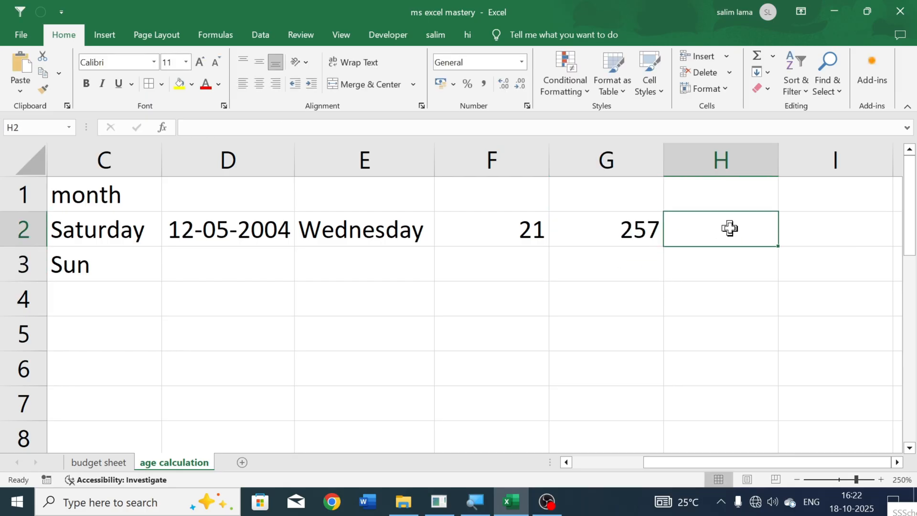
pyautogui.hotkey('ctrl', 'v')
pyautogui.doubleClick(730, 228)
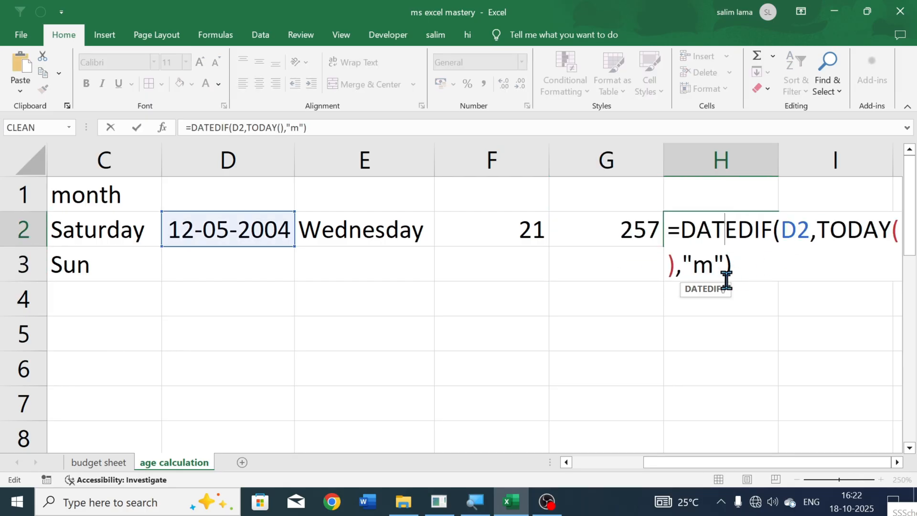
pyautogui.click(714, 269)
pyautogui.press('BackSpace')
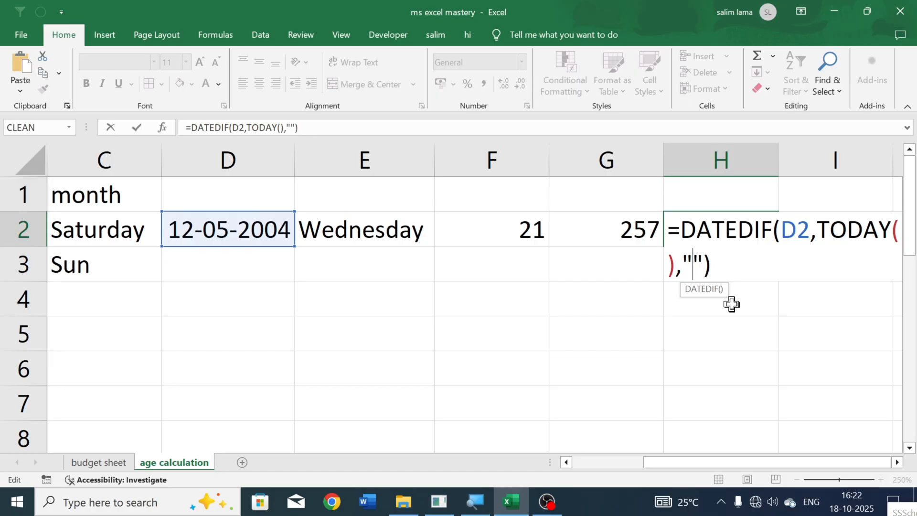
pyautogui.write('d')
pyautogui.press('Return')
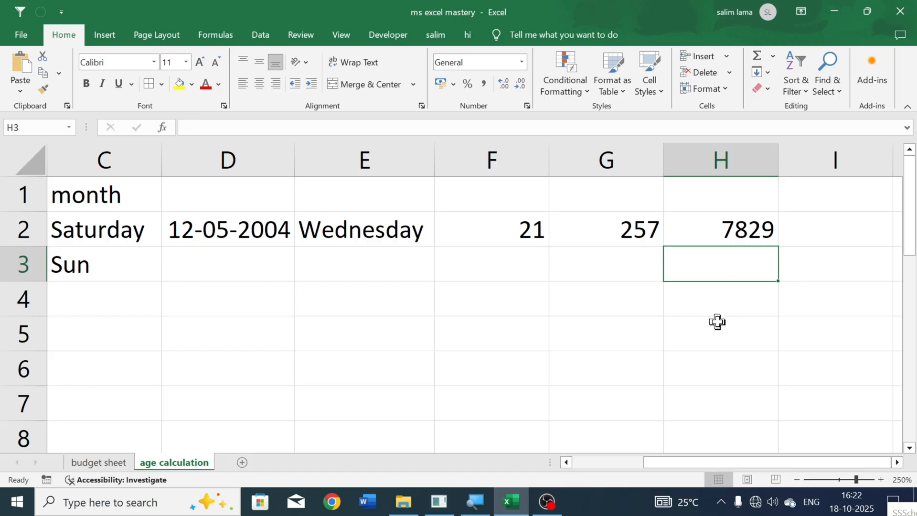
# - Change the unit in cell G2's DATEDIF formula to "ym" so it counts the months beyond full years
pyautogui.click(801, 241)
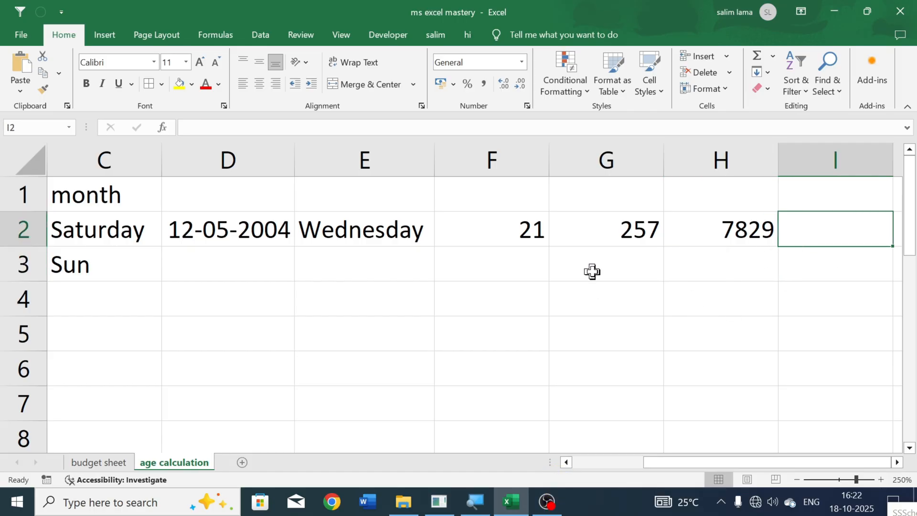
pyautogui.press('Left')
pyautogui.press('Left')
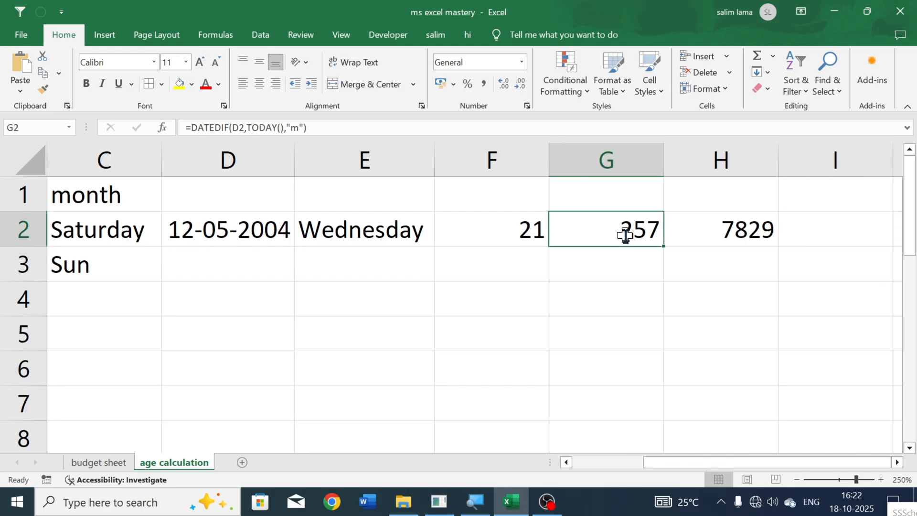
pyautogui.doubleClick(620, 231)
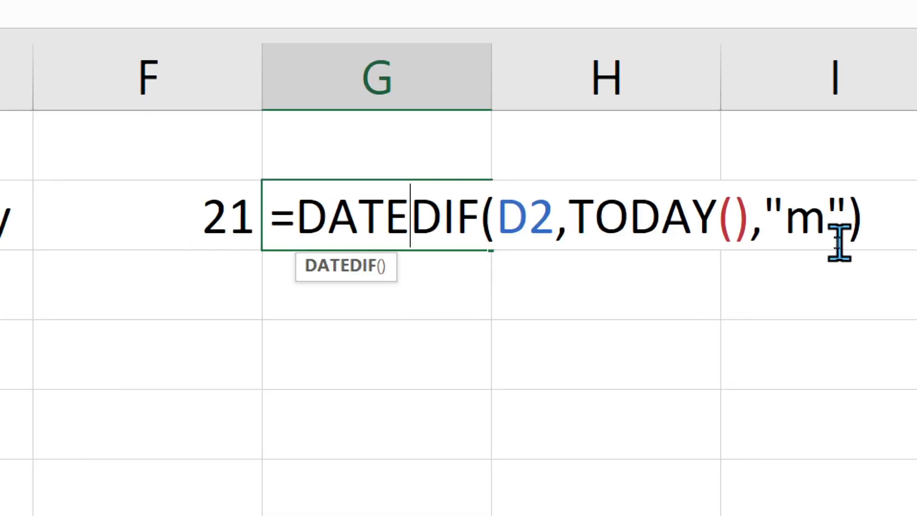
pyautogui.click(788, 217)
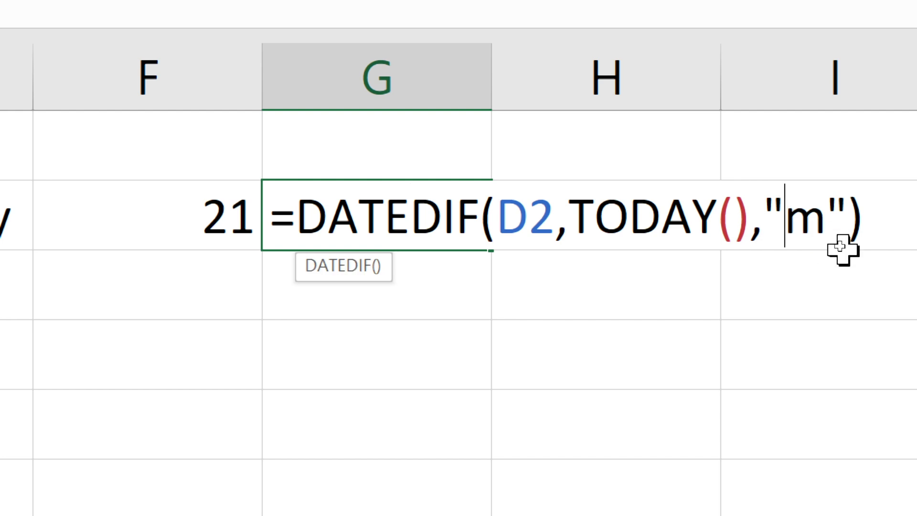
pyautogui.write('y')
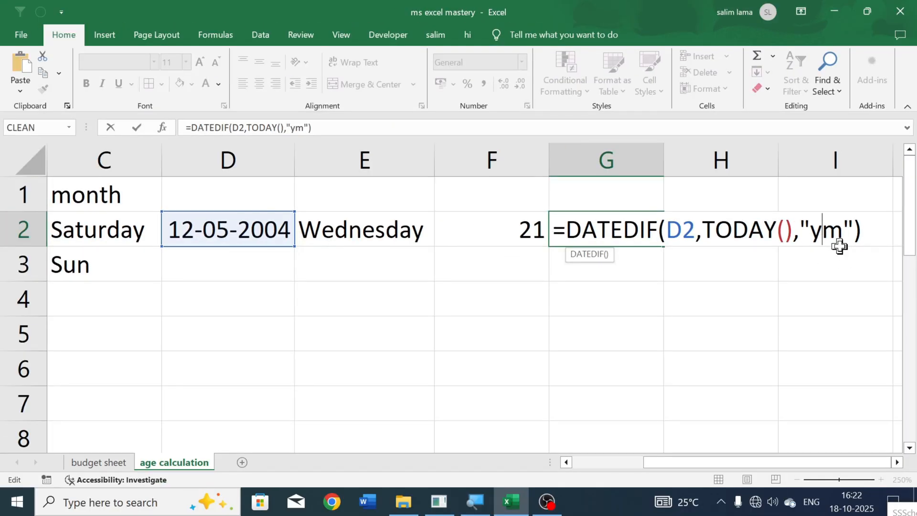
pyautogui.press('Return')
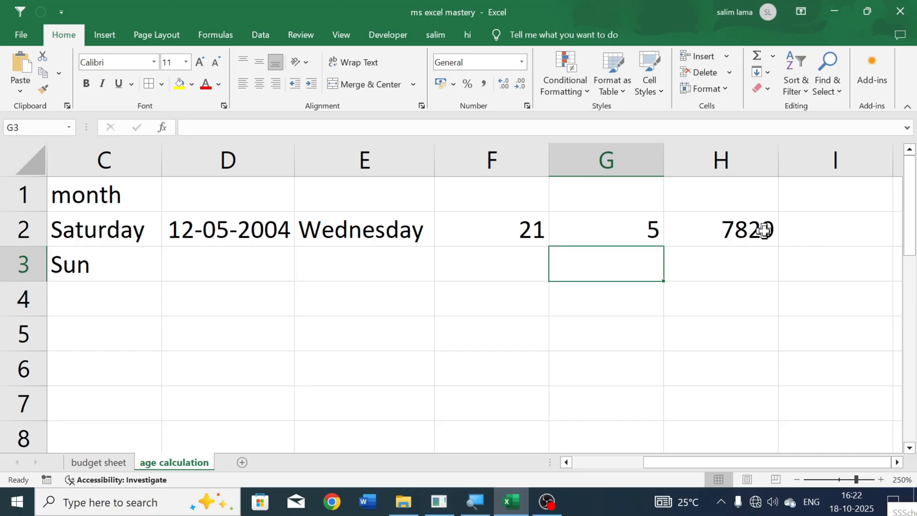
# - Change the unit in cell H2's DATEDIF formula to "md" to count leftover days, and check the formulas in F2 to H2
pyautogui.doubleClick(763, 231)
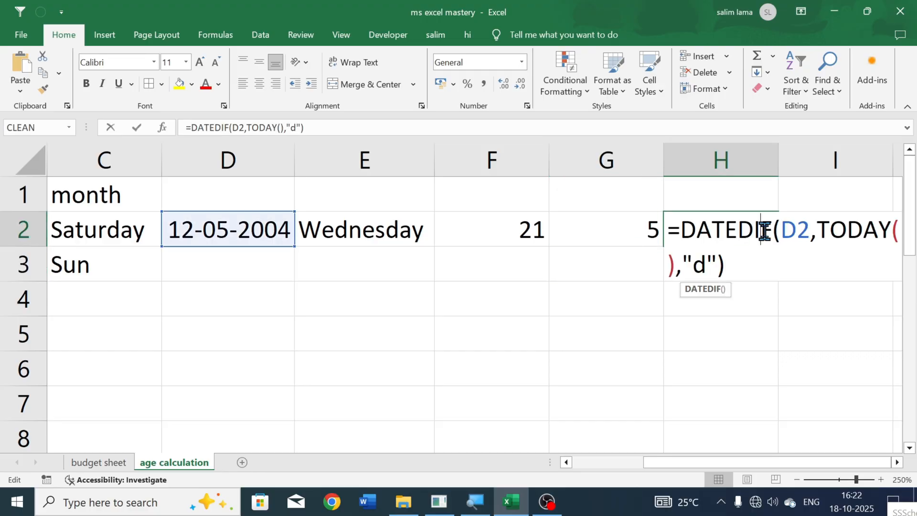
pyautogui.click(700, 268)
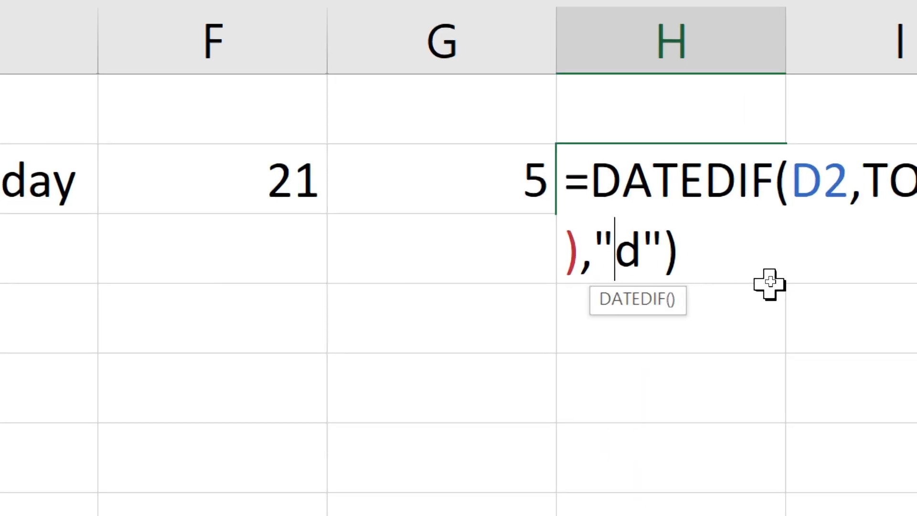
pyautogui.write('m')
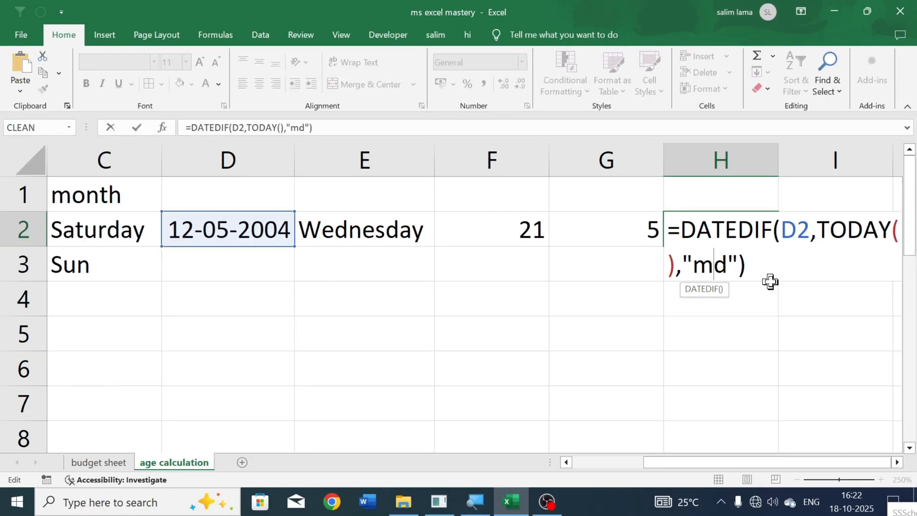
pyautogui.press('Return')
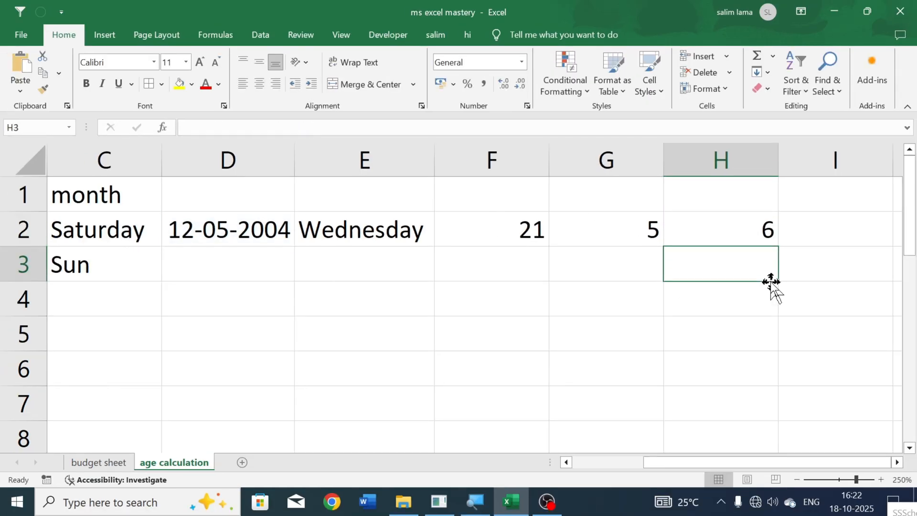
pyautogui.click(492, 241)
pyautogui.click(618, 242)
pyautogui.click(724, 234)
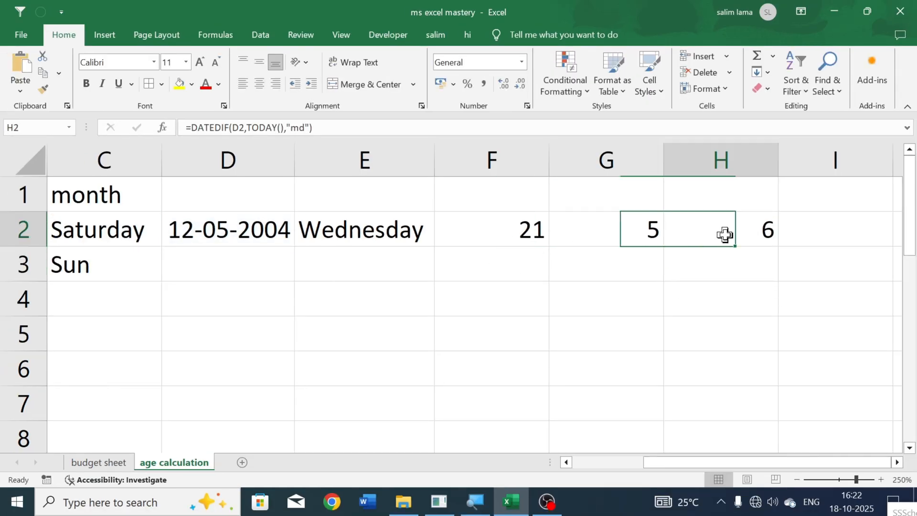
# - Enter the headings "purchase items", "purchase date" and "expiry date" in A7:C7 and widen column A to fit its heading
pyautogui.click(391, 291)
pyautogui.press('Left')
pyautogui.press('Left')
pyautogui.press('Left')
pyautogui.press('Left')
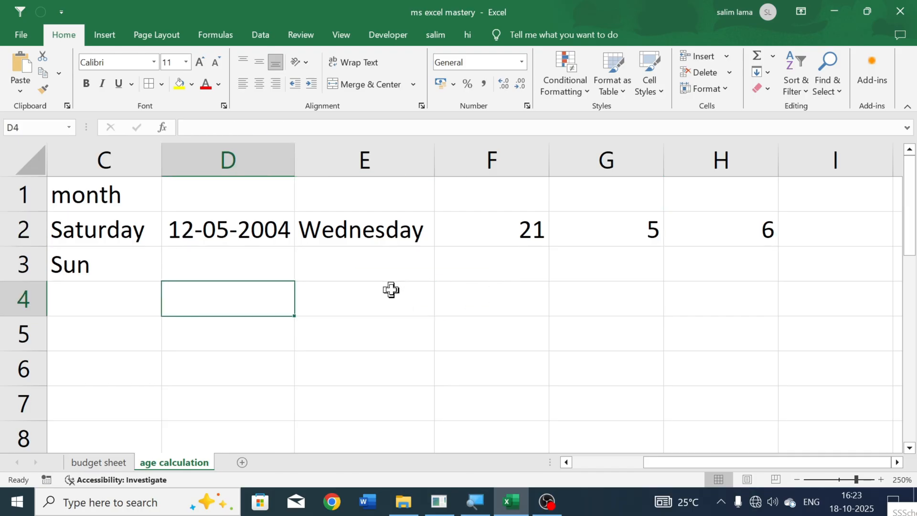
pyautogui.press('Down')
pyautogui.press('Down')
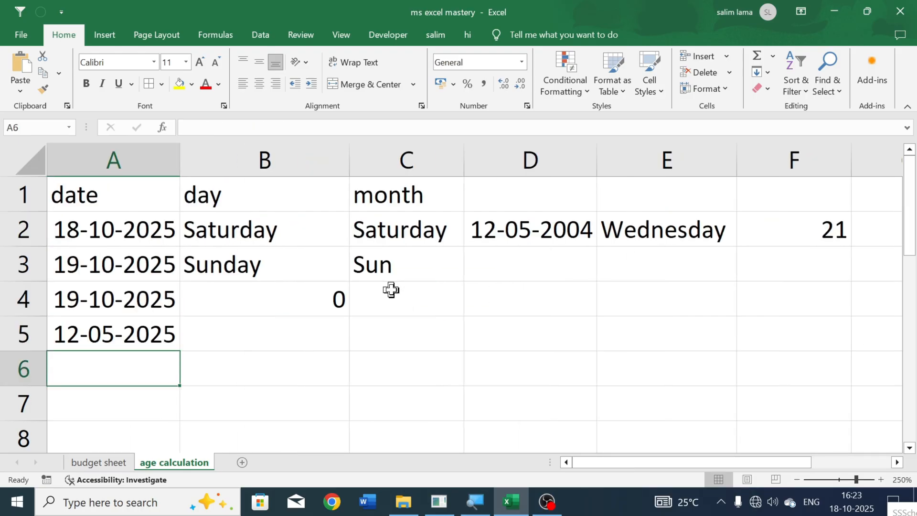
pyautogui.press('Right')
pyautogui.press('Right')
pyautogui.press('Up')
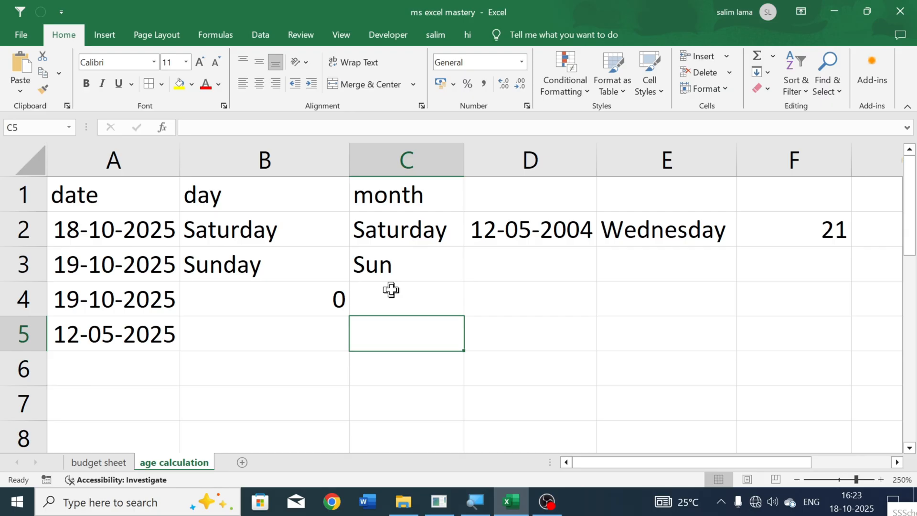
pyautogui.press('Down')
pyautogui.press('Down')
pyautogui.press('Left')
pyautogui.press('Left')
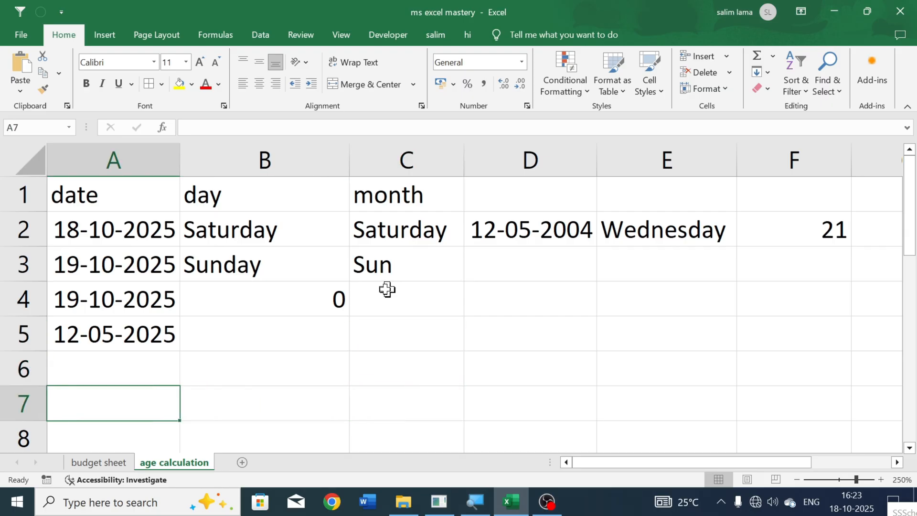
pyautogui.scroll(-1, 382, 310)
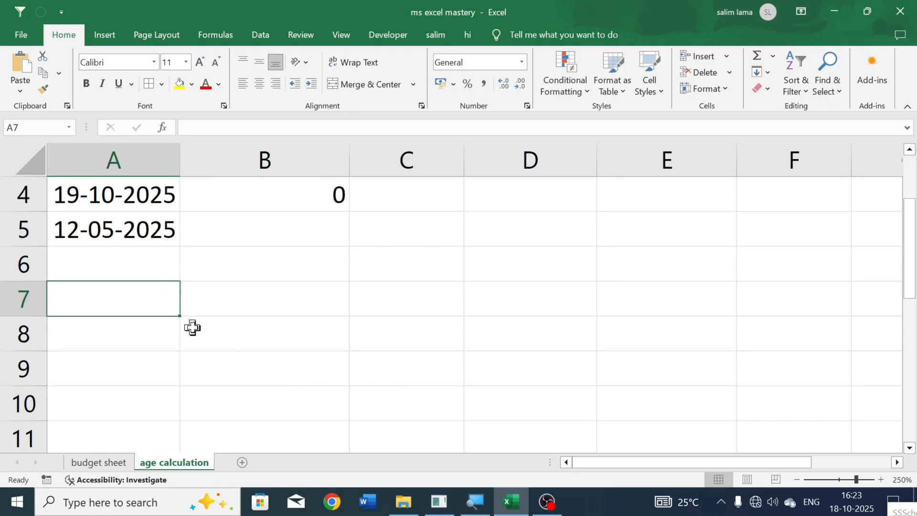
pyautogui.write('purchase items')
pyautogui.press('Tab')
pyautogui.write('purchase date')
pyautogui.press('Tab')
pyautogui.write('expir')
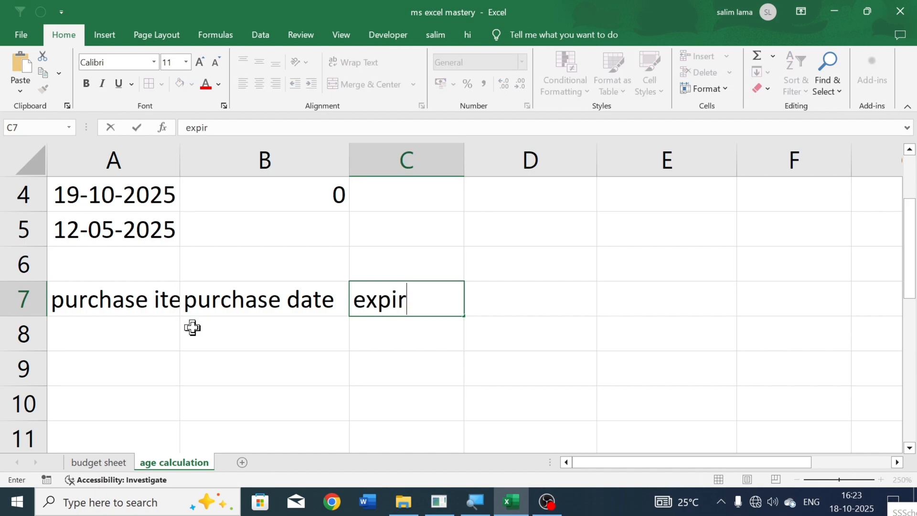
pyautogui.write('y date')
pyautogui.press('Tab')
pyautogui.click(137, 322)
pyautogui.click(137, 303)
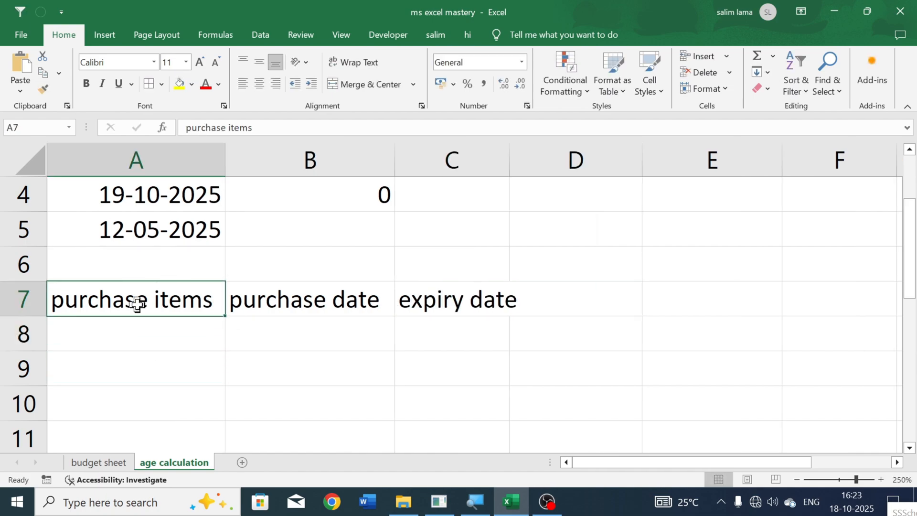
# - Enter "mobile" as the item in A8 and =TODAY() as its purchase date in B8
pyautogui.click(148, 325)
pyautogui.write('mobile')
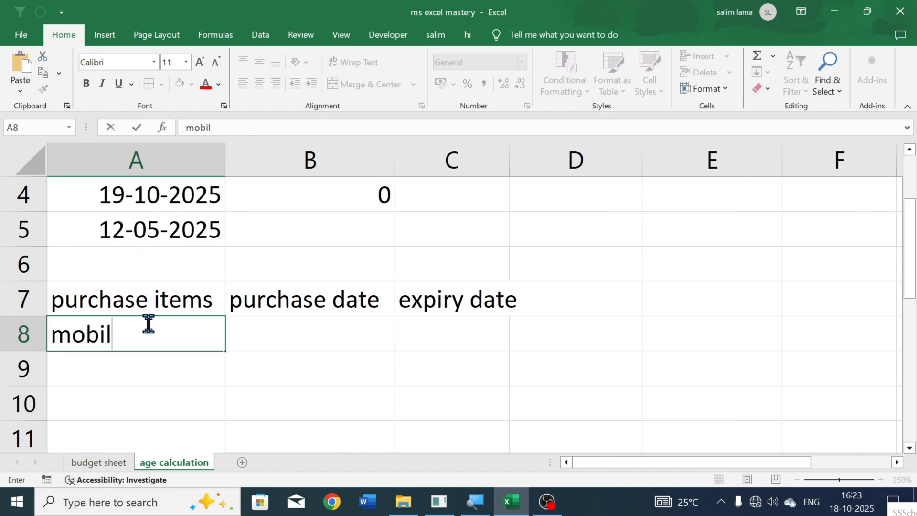
pyautogui.press('Tab')
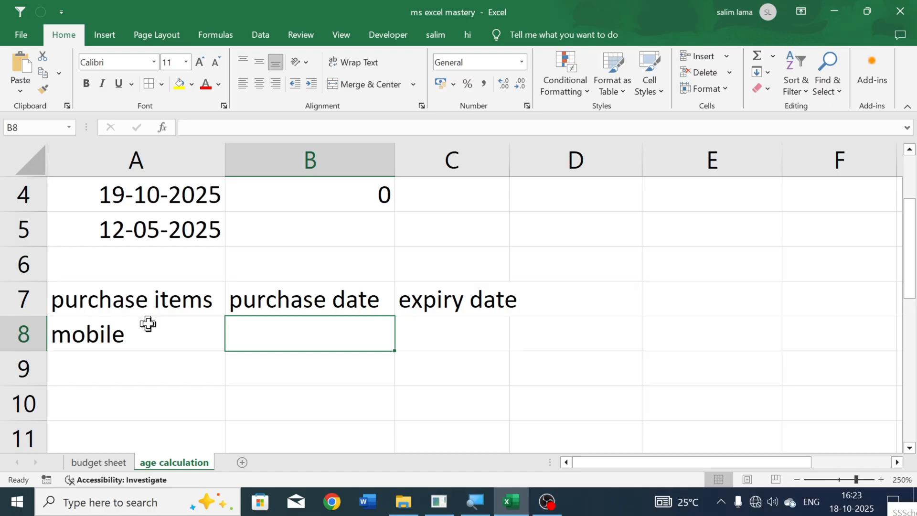
pyautogui.write('=tod')
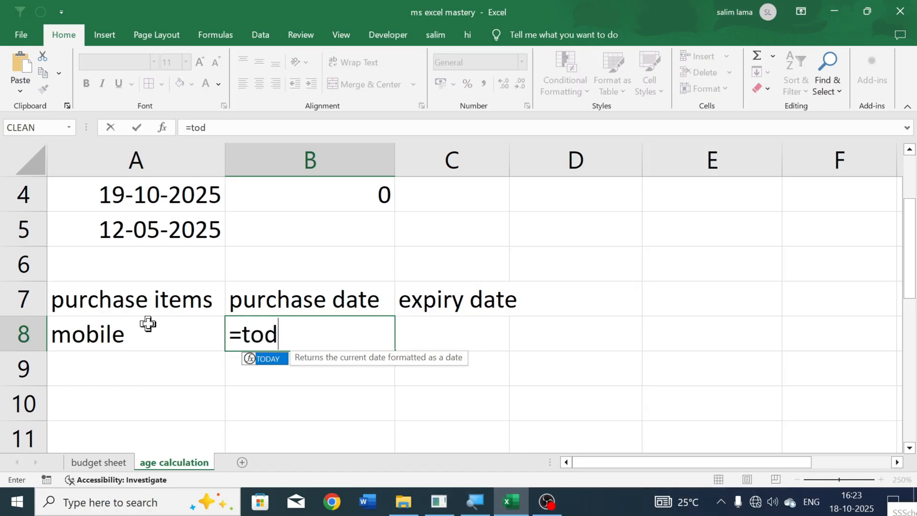
pyautogui.press('Tab')
pyautogui.write(')')
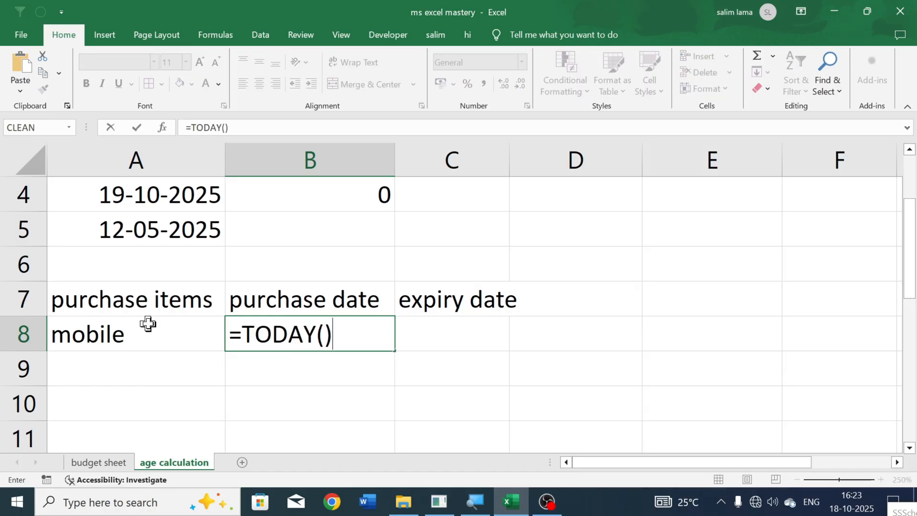
pyautogui.press('Return')
# - Enter "2 years" in cell B6 above the purchase date heading
pyautogui.press('Up')
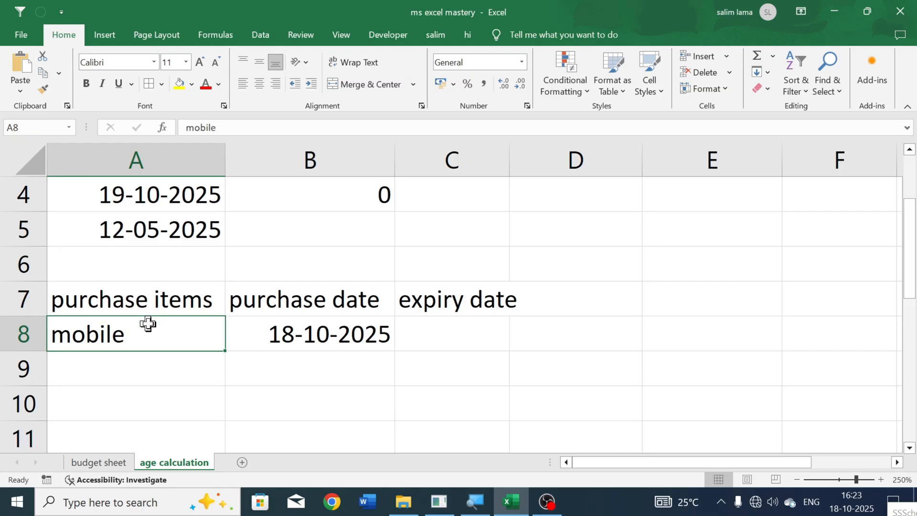
pyautogui.press('Right')
pyautogui.press('Right')
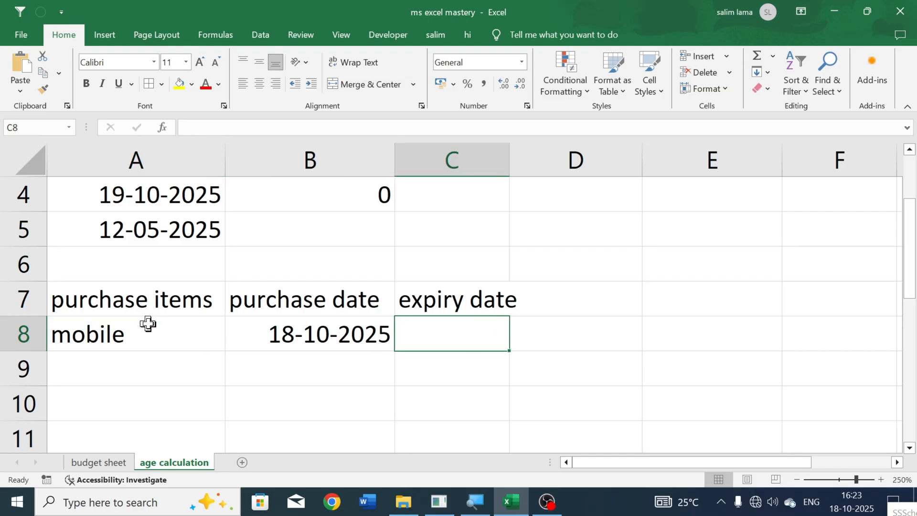
pyautogui.press('Up')
pyautogui.press('Left')
pyautogui.press('Up')
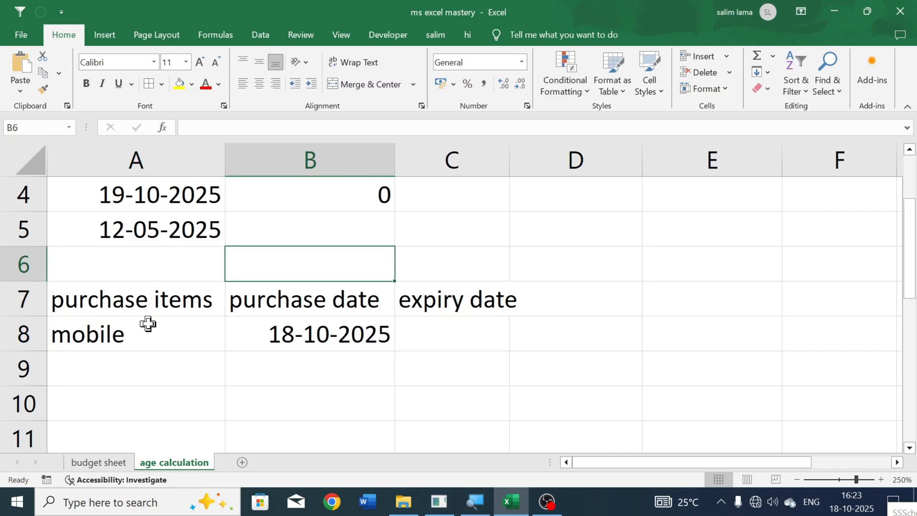
pyautogui.write('2')
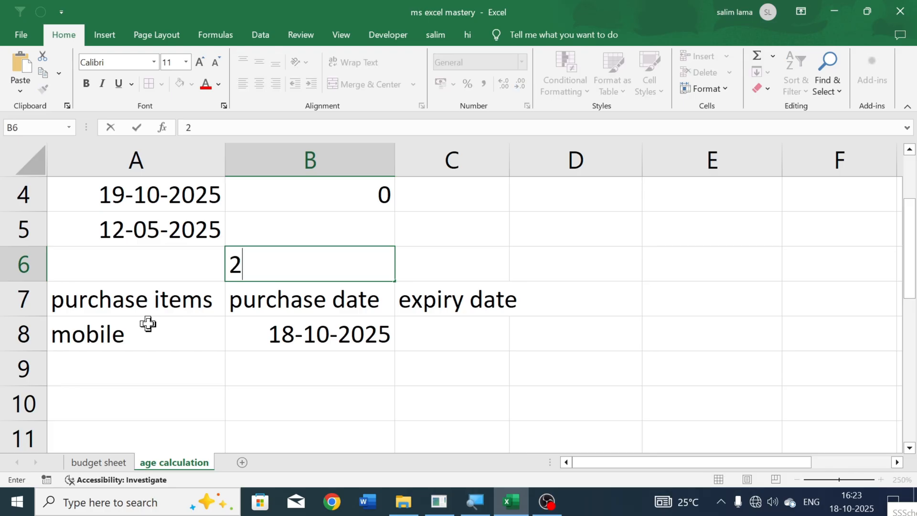
pyautogui.write(' years')
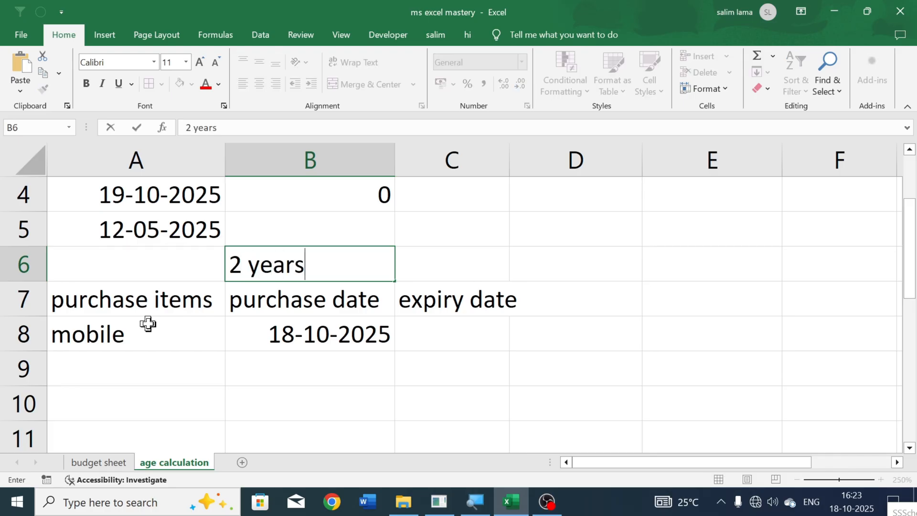
pyautogui.press('Return')
pyautogui.press('Down')
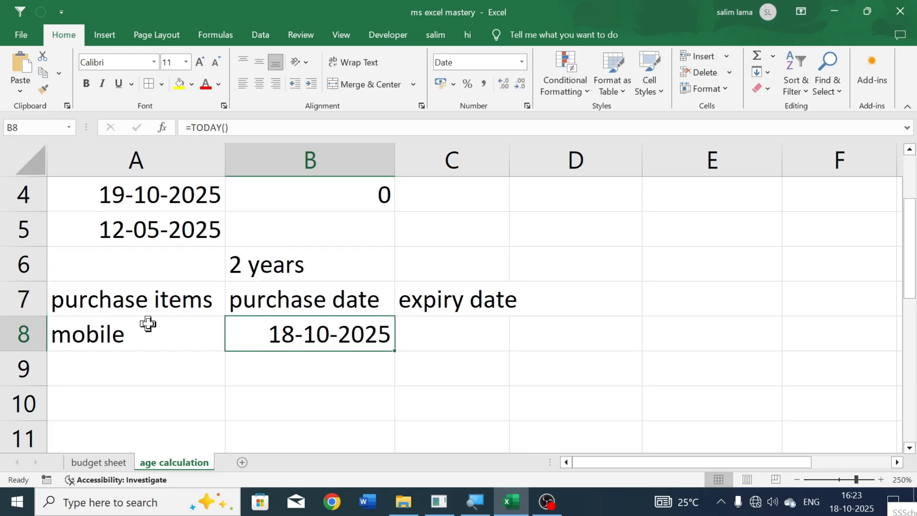
# - Enter =EDATE(B8,24) in C8 to calculate the mobile's expiry date 24 months after its purchase date
pyautogui.press('Right')
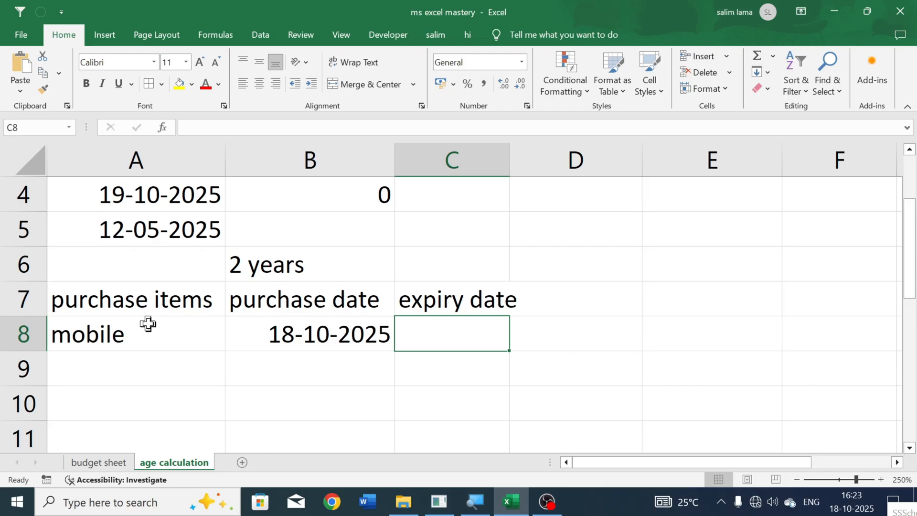
pyautogui.write('=ed')
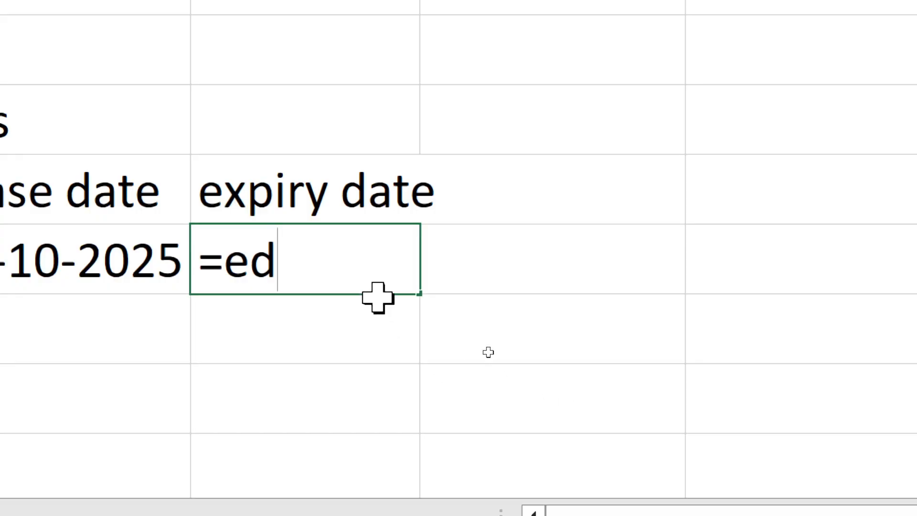
pyautogui.press('BackSpace')
pyautogui.write('d')
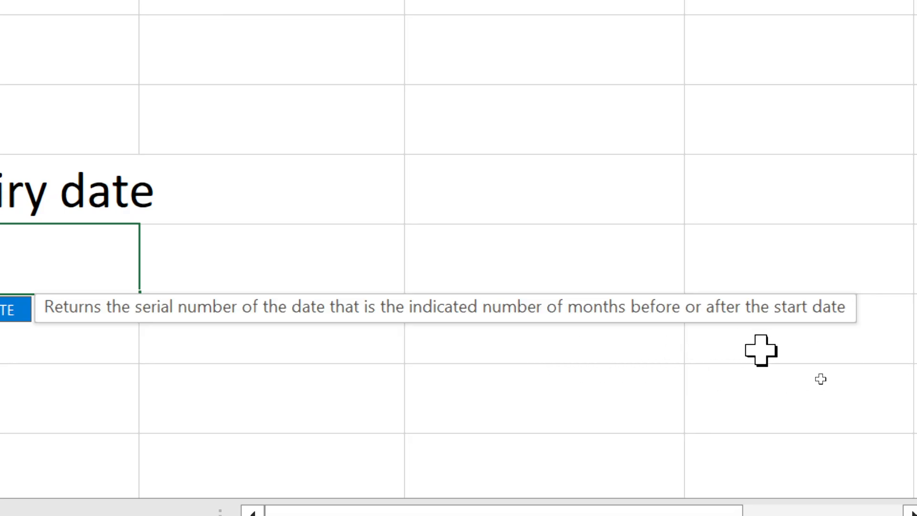
pyautogui.press('Escape')
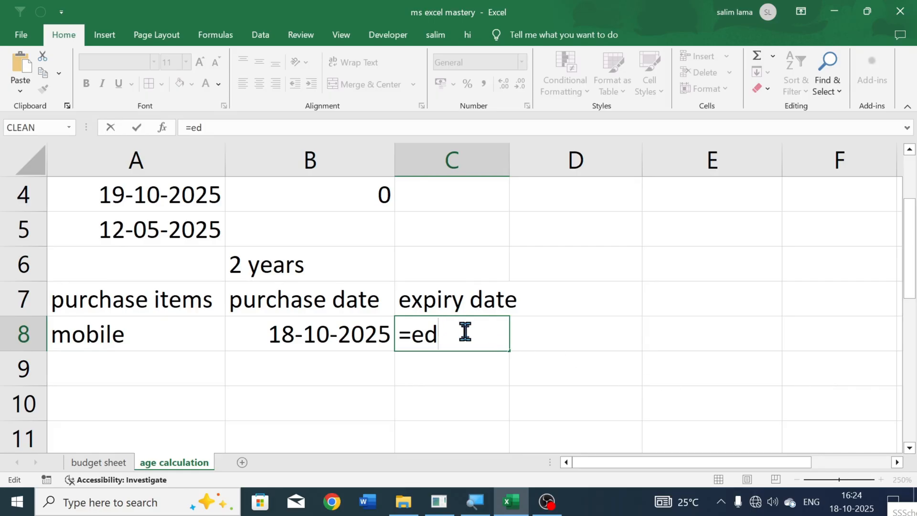
pyautogui.write('a')
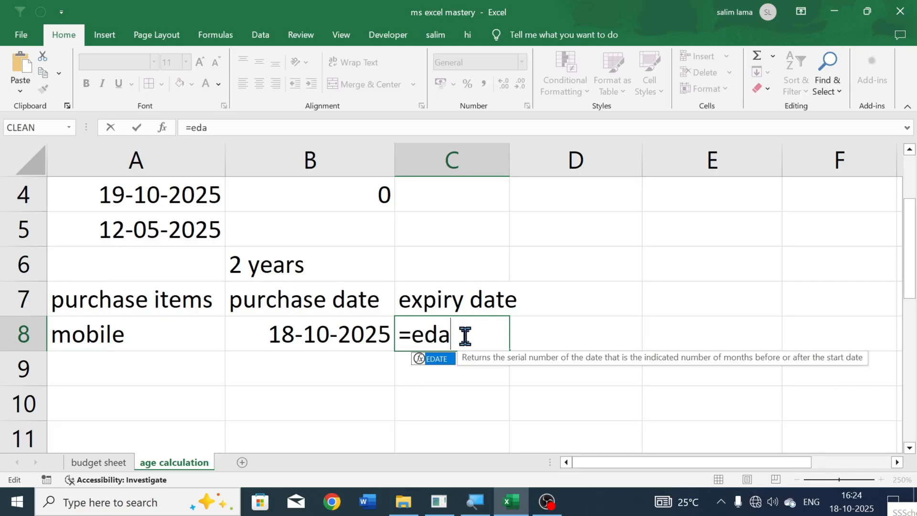
pyautogui.press('Tab')
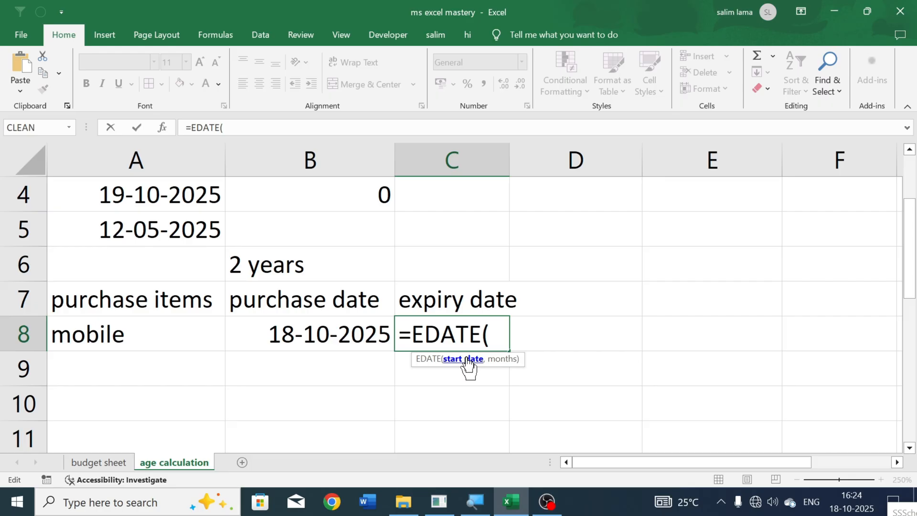
pyautogui.click(327, 330)
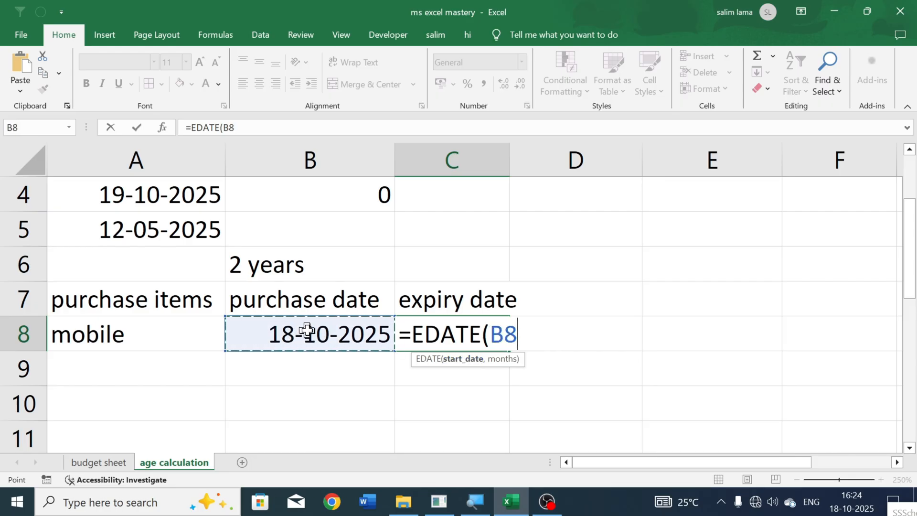
pyautogui.write(',')
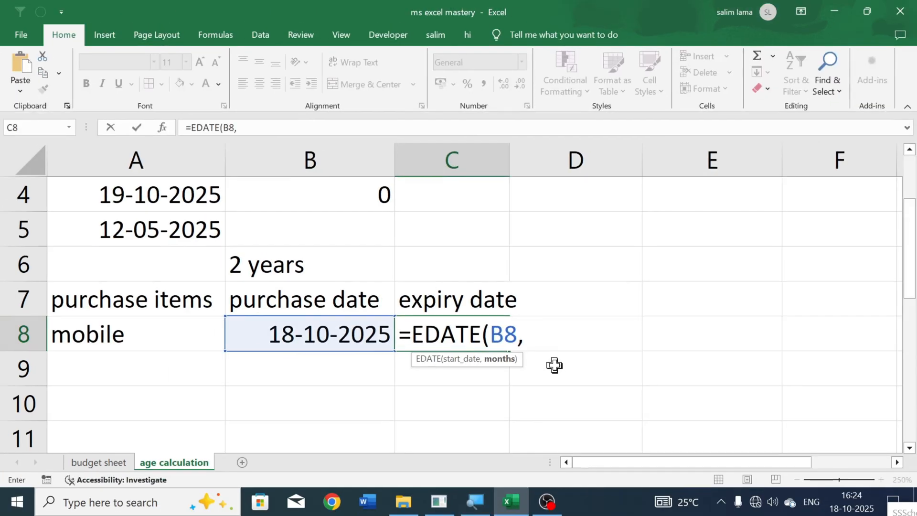
pyautogui.write('2')
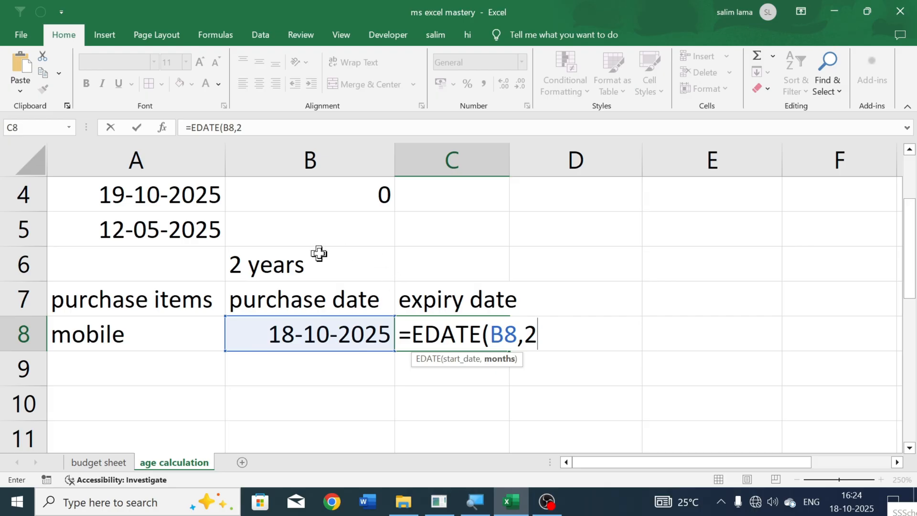
pyautogui.click(558, 336)
pyautogui.write('4')
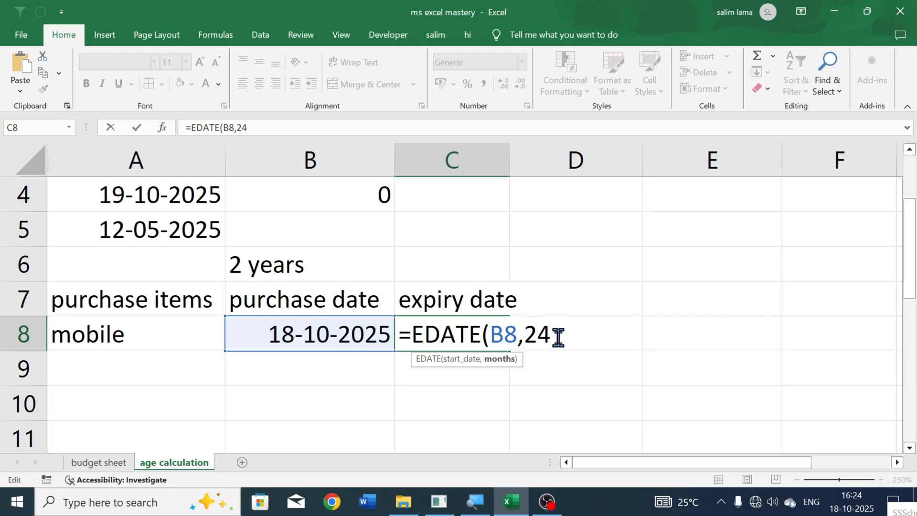
pyautogui.press('Return')
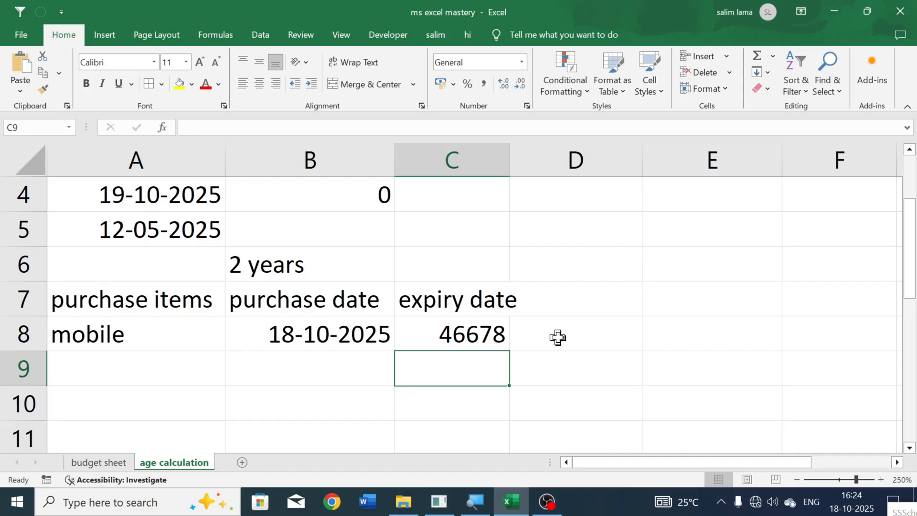
# - Format the expiry date result in C8 as Long Date
pyautogui.click(477, 337)
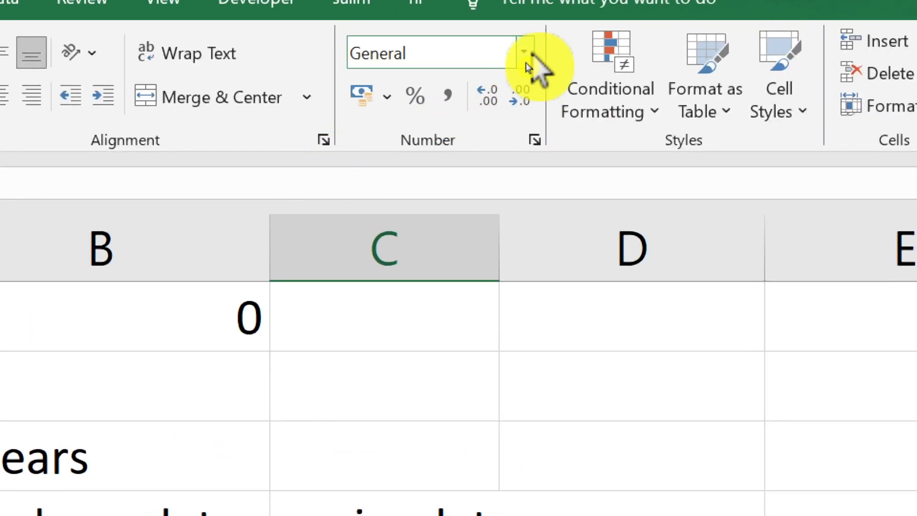
pyautogui.click(525, 53)
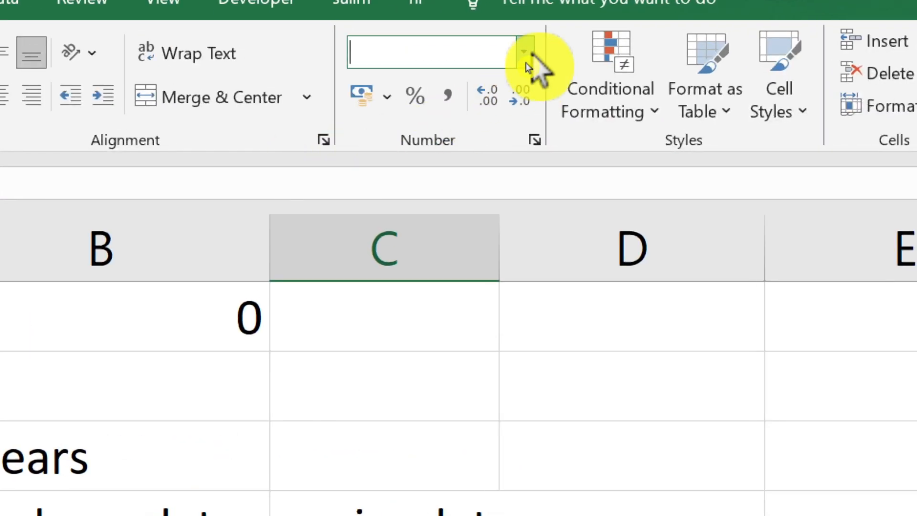
pyautogui.scroll(-2, 532, 363)
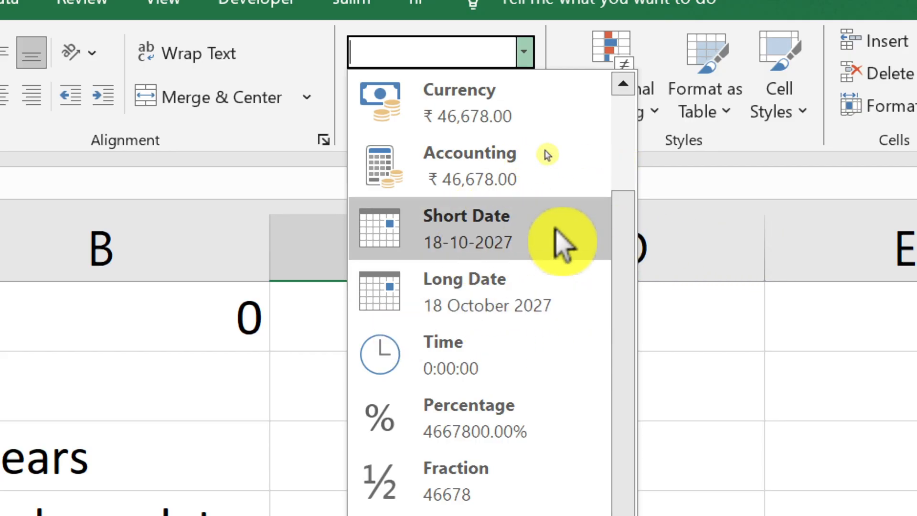
pyautogui.click(525, 307)
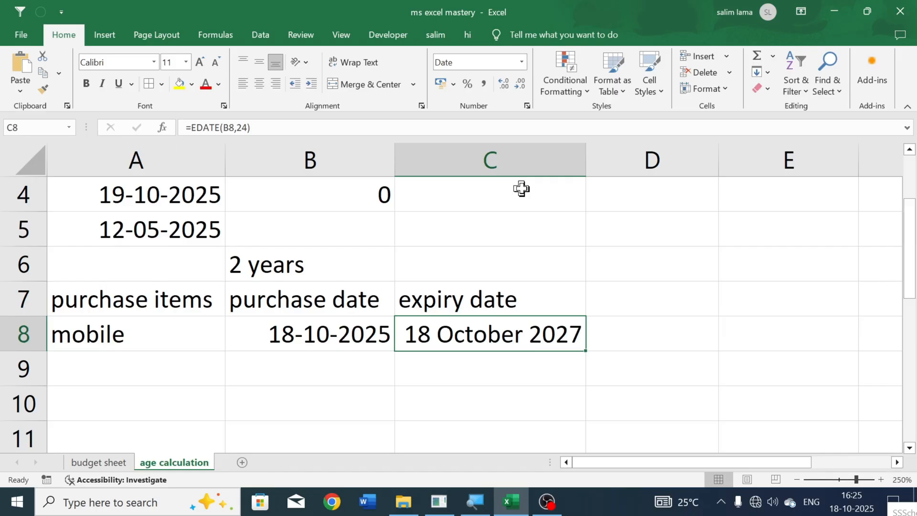
pyautogui.click(577, 354)
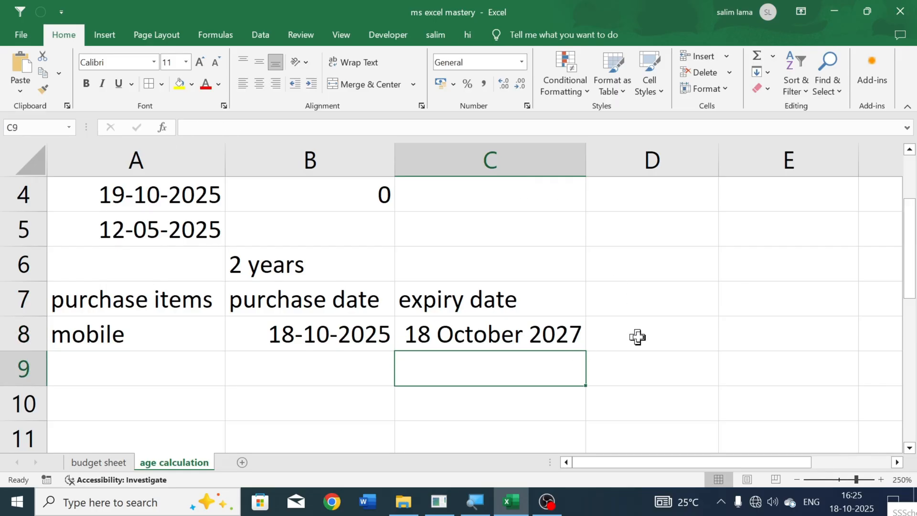
pyautogui.click(646, 362)
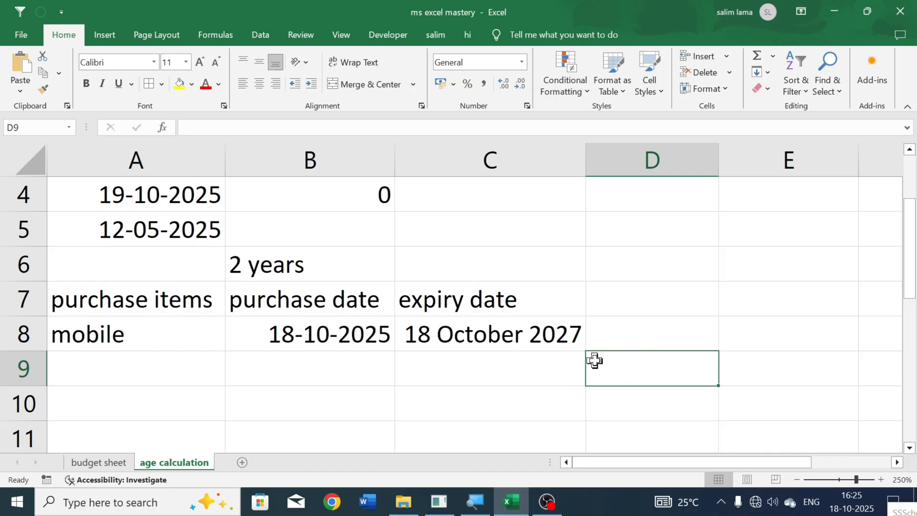
# - Review the EDATE formula in C8 and the TEXT weekday formula in B2, leaving both as they are
pyautogui.click(482, 333)
pyautogui.scroll(1, 452, 343)
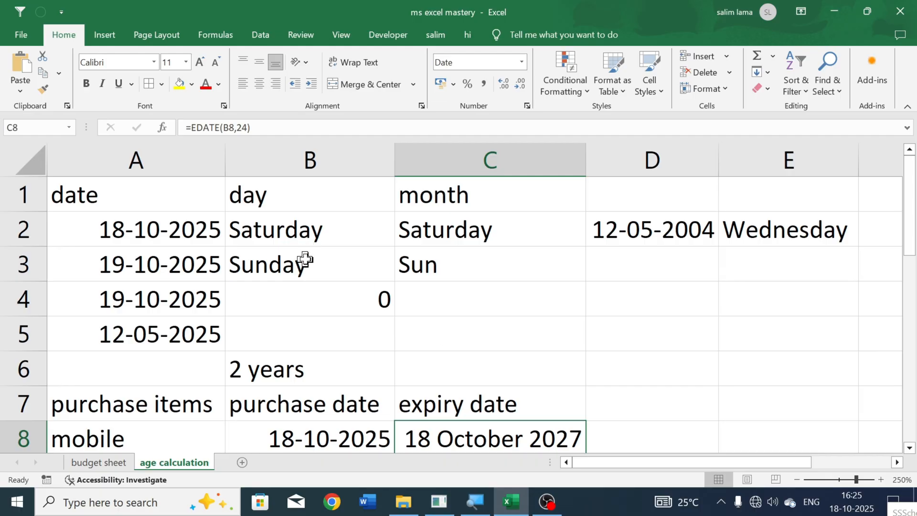
pyautogui.doubleClick(254, 231)
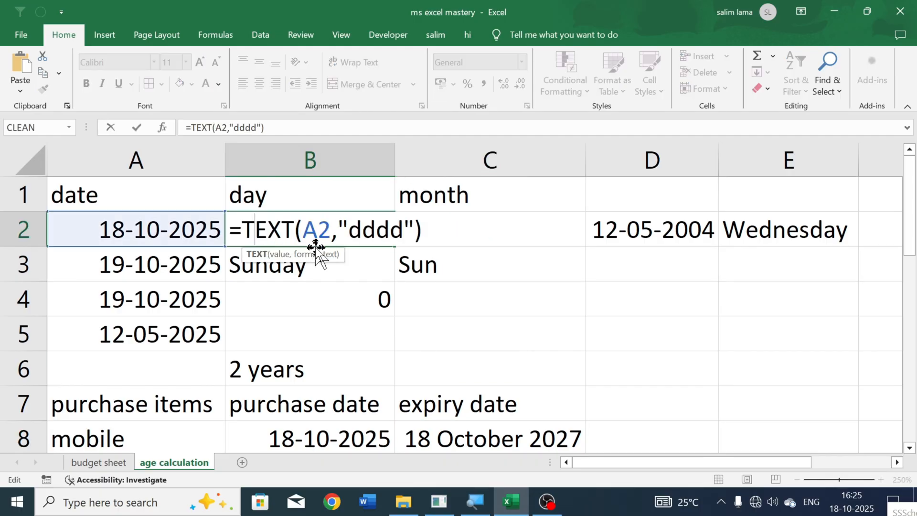
pyautogui.press('Return')
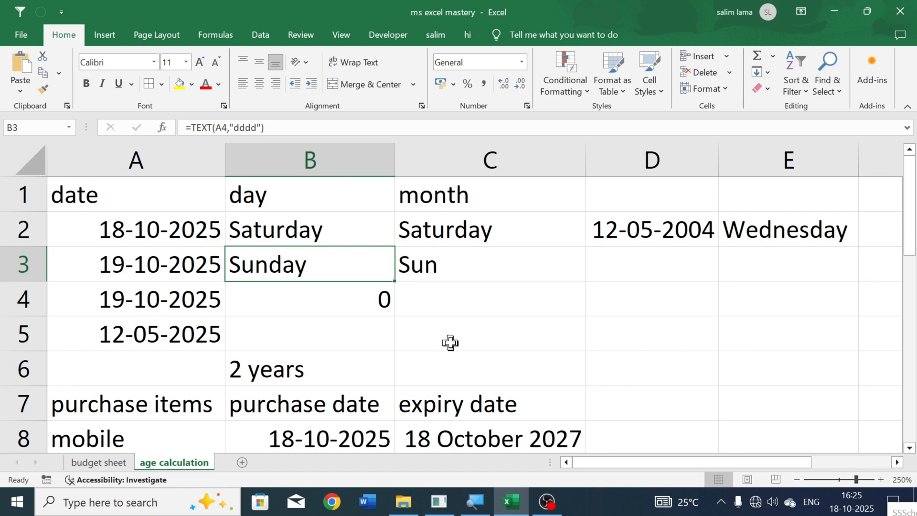
pyautogui.scroll(-1, 449, 343)
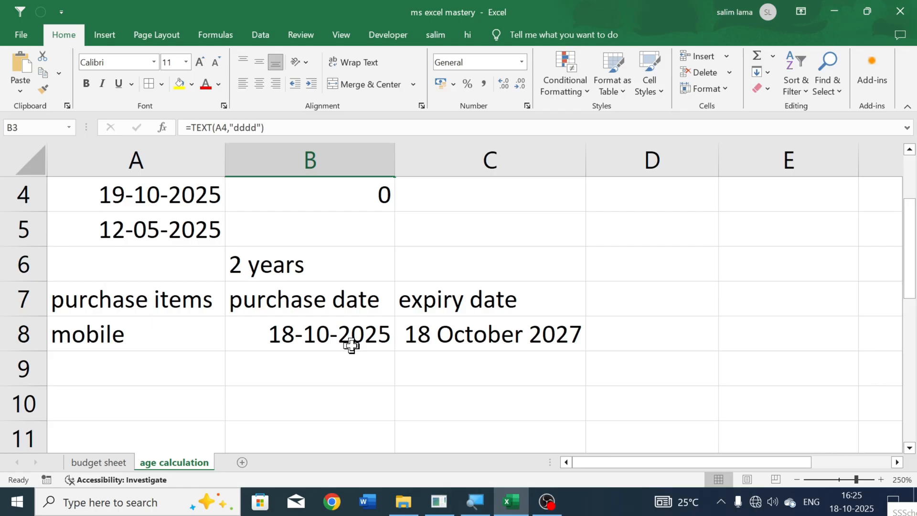
pyautogui.scroll(1, 353, 344)
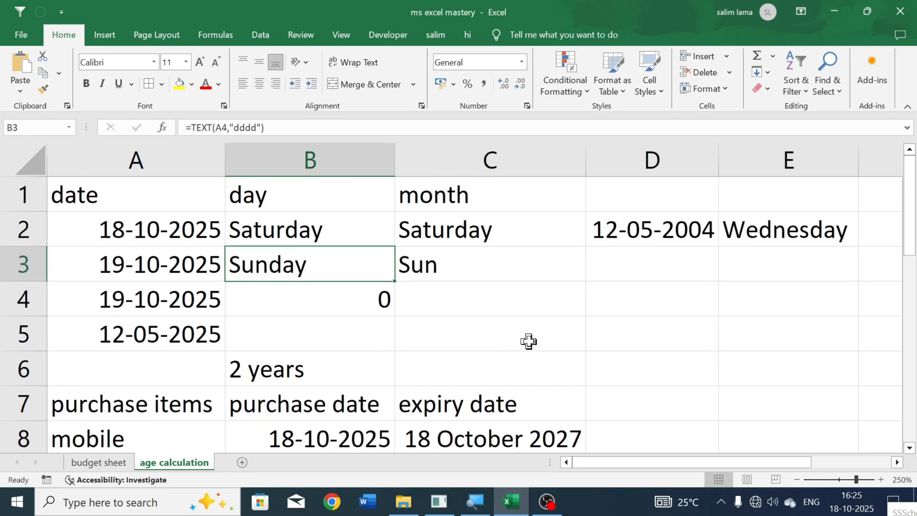